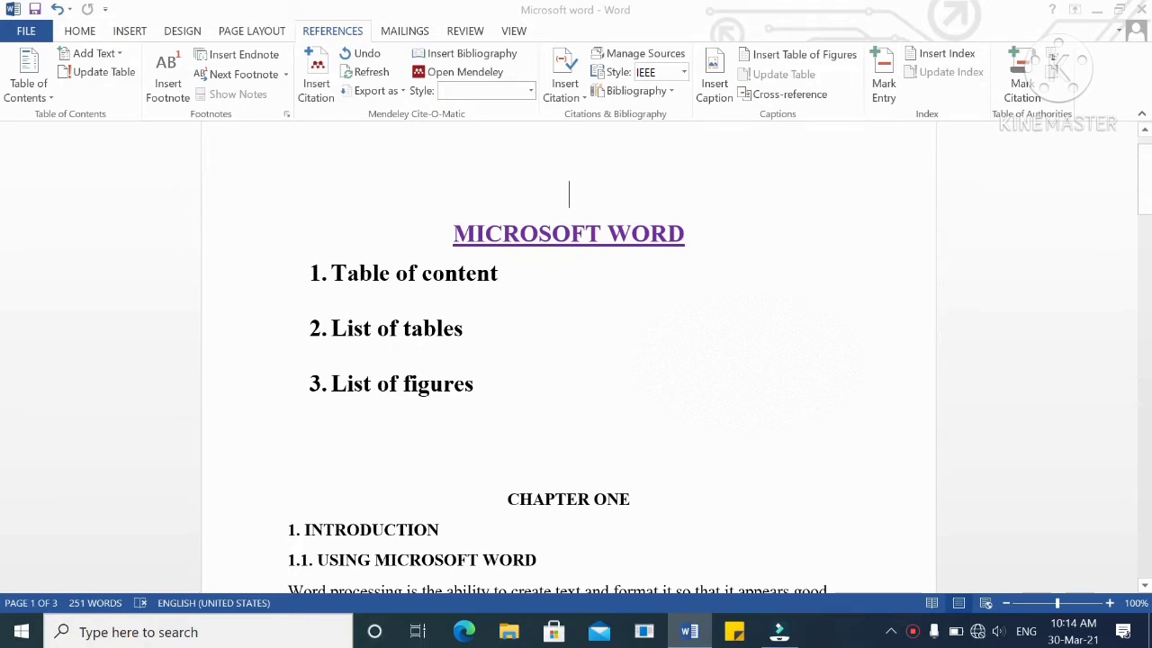
- Look through the whole document, examining its chapter headings, figures and tables from the title to the last table
scroll(576, 360, down, 2)
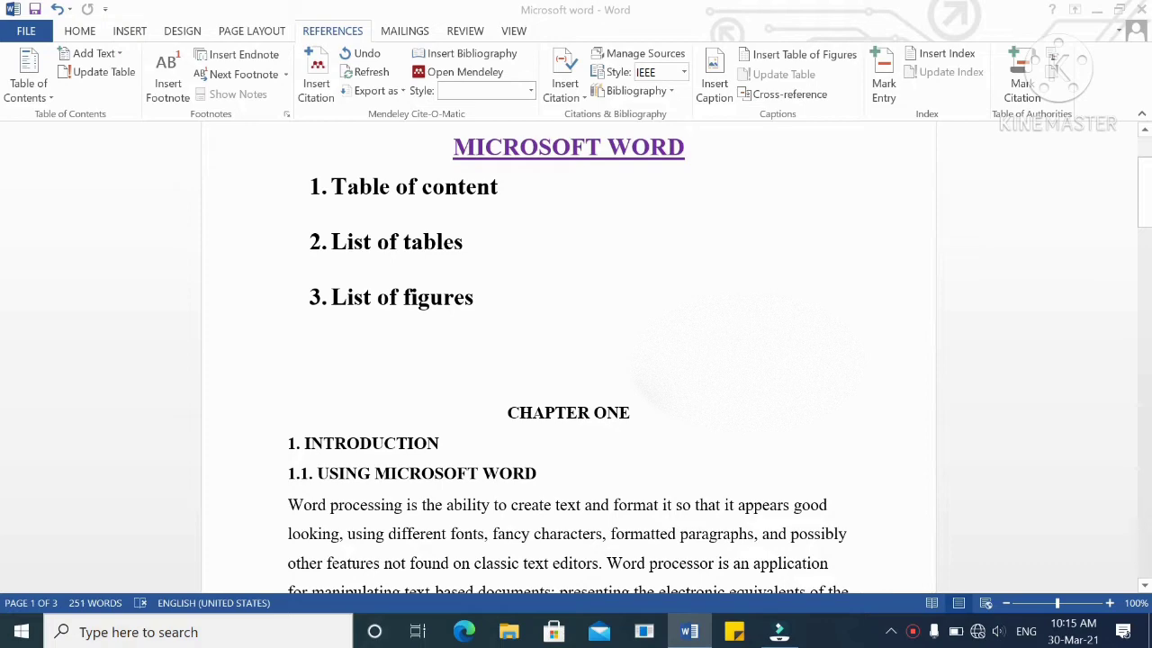
scroll(577, 360, down, 10)
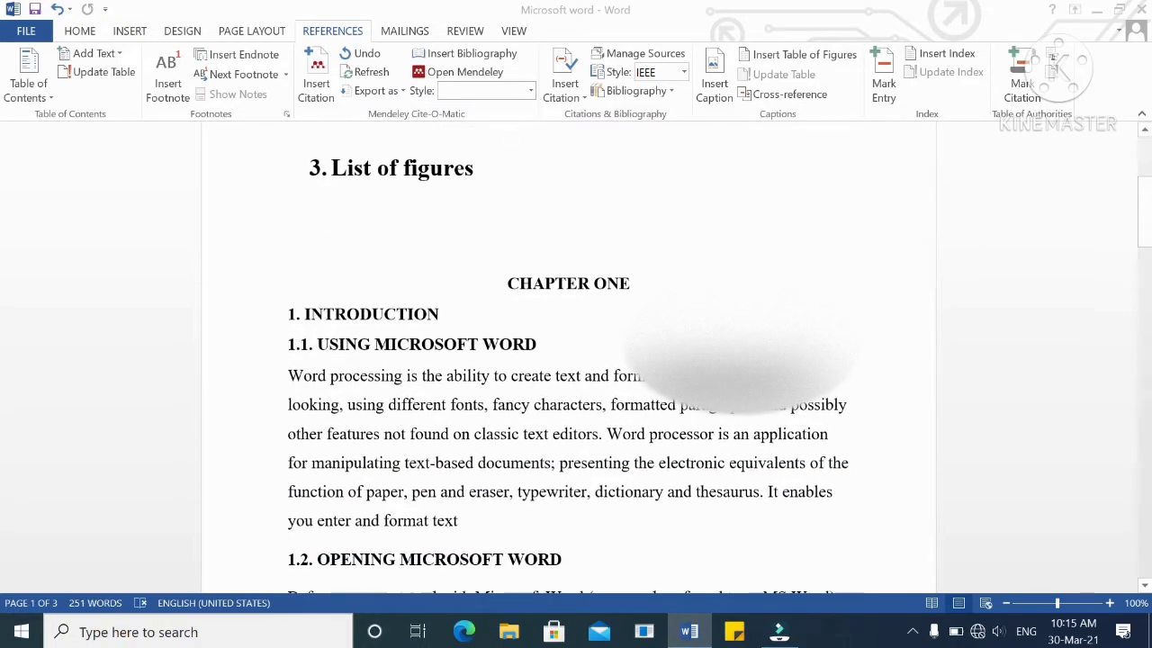
scroll(558, 314, down, 17)
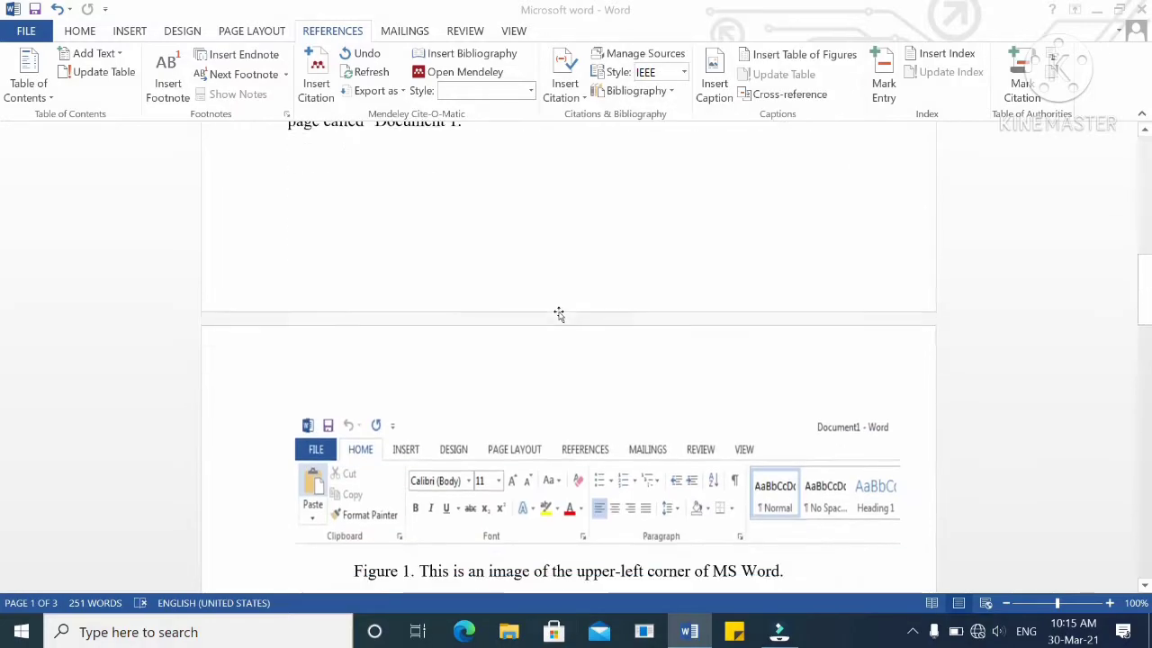
scroll(560, 314, down, 20)
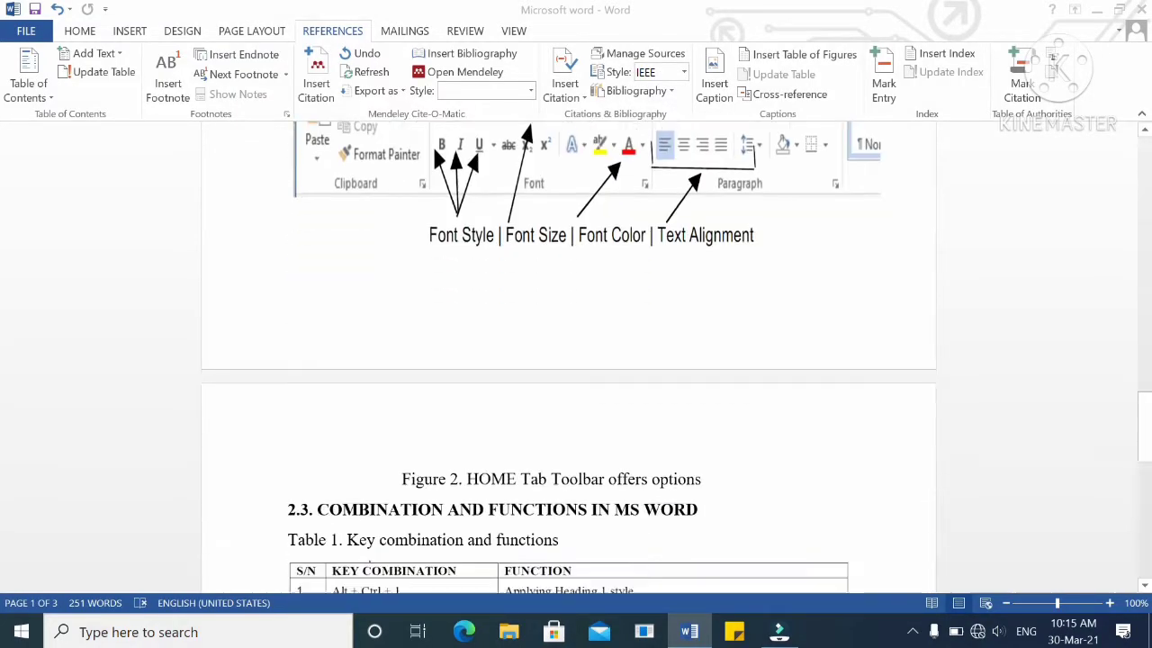
scroll(560, 313, down, 7)
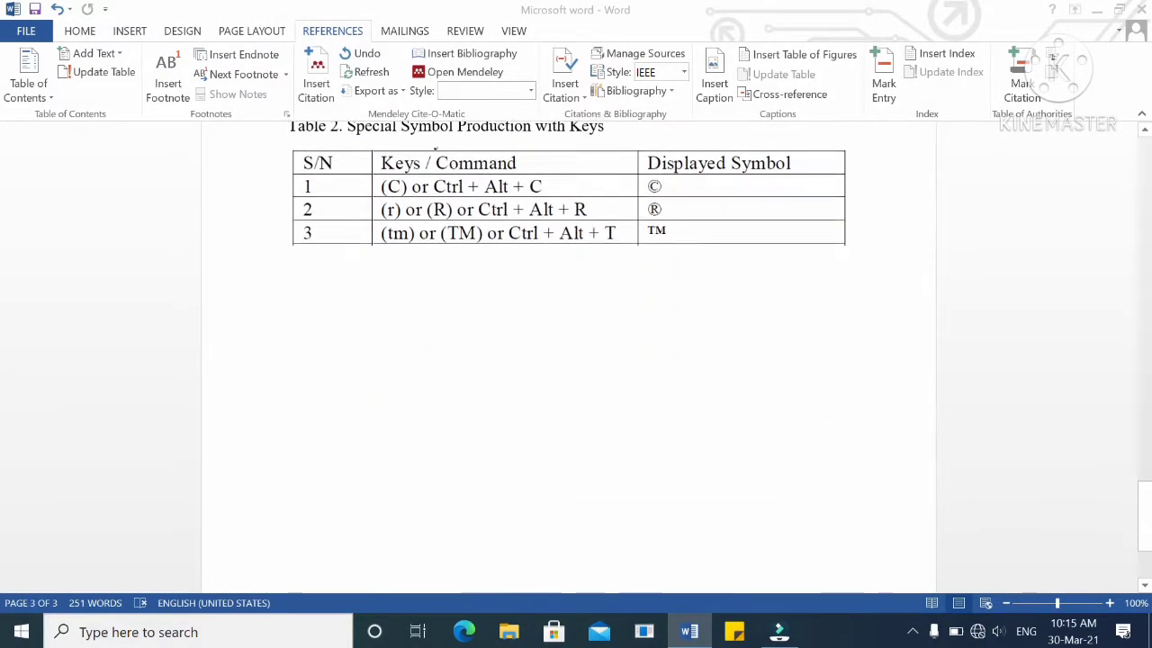
scroll(562, 313, up, 5)
scroll(562, 313, up, 10)
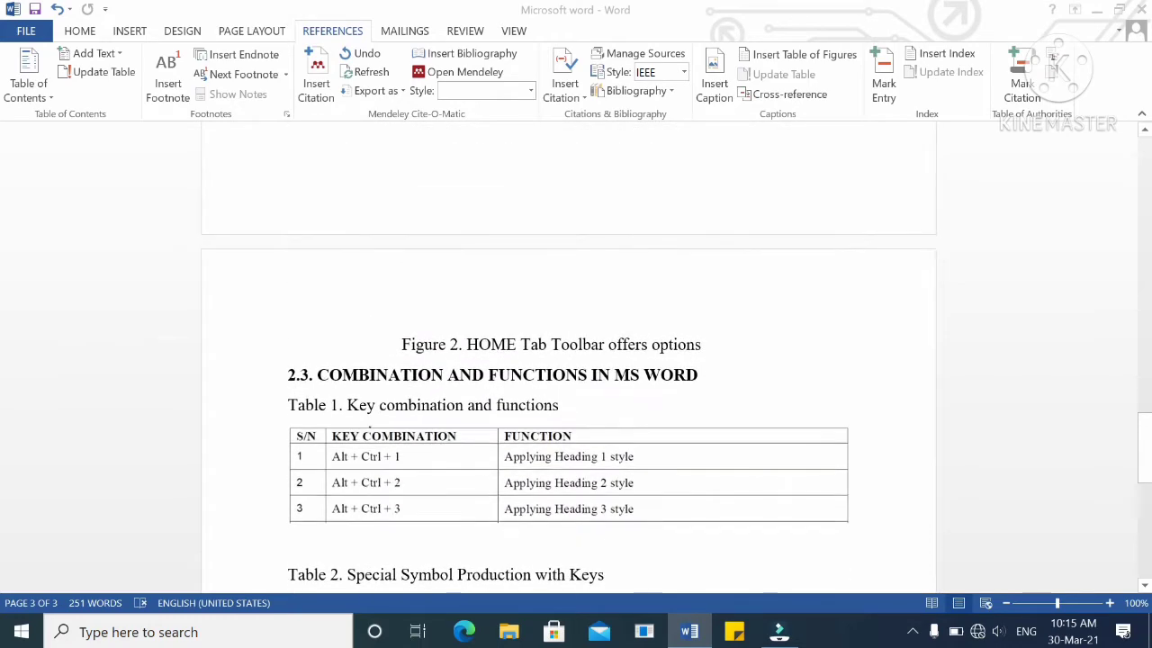
scroll(563, 312, up, 14)
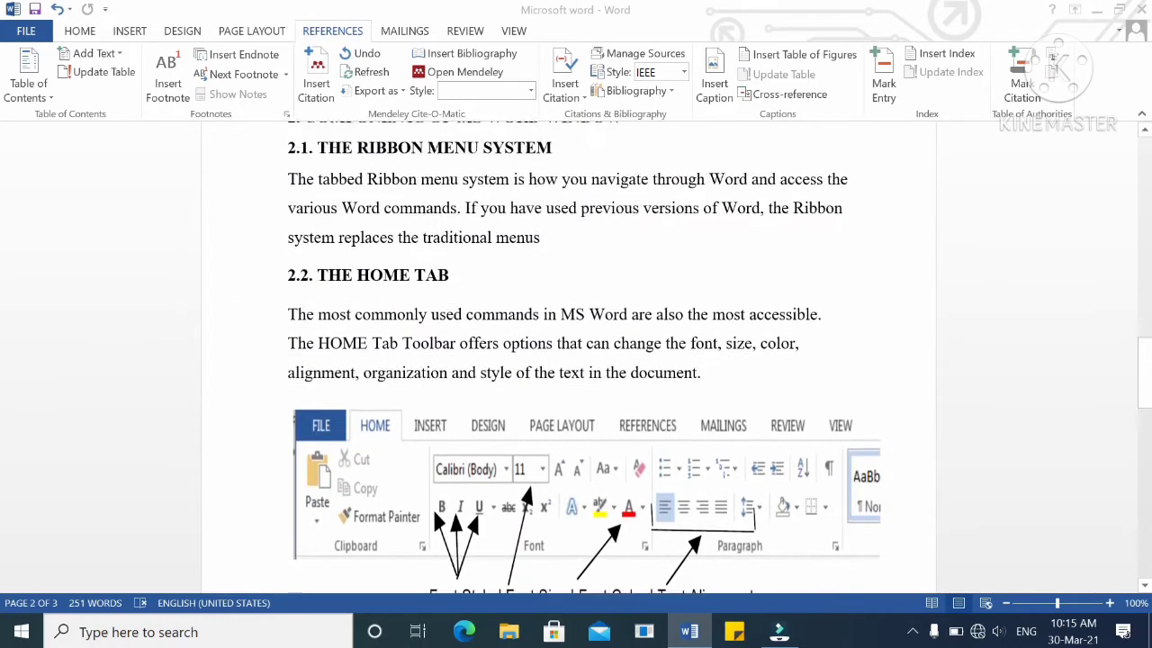
scroll(562, 312, up, 7)
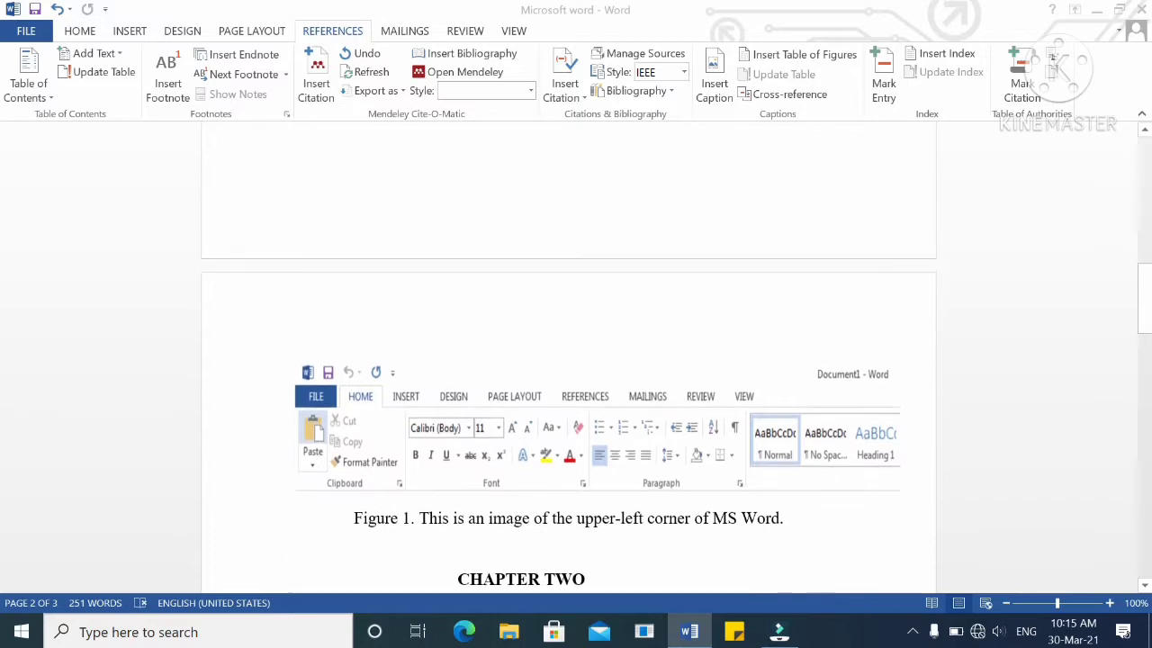
scroll(562, 312, up, 7)
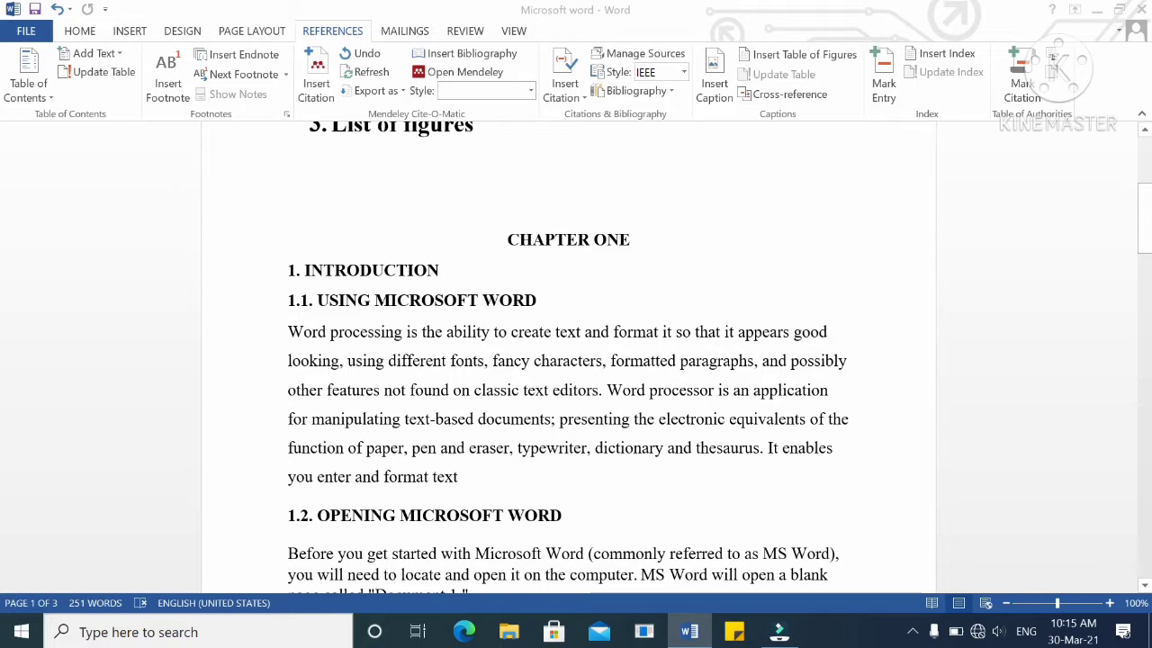
- Select the CHAPTER ONE heading, bring up the paragraph styles and preview Heading 1 on it
drag(637, 239, 493, 241)
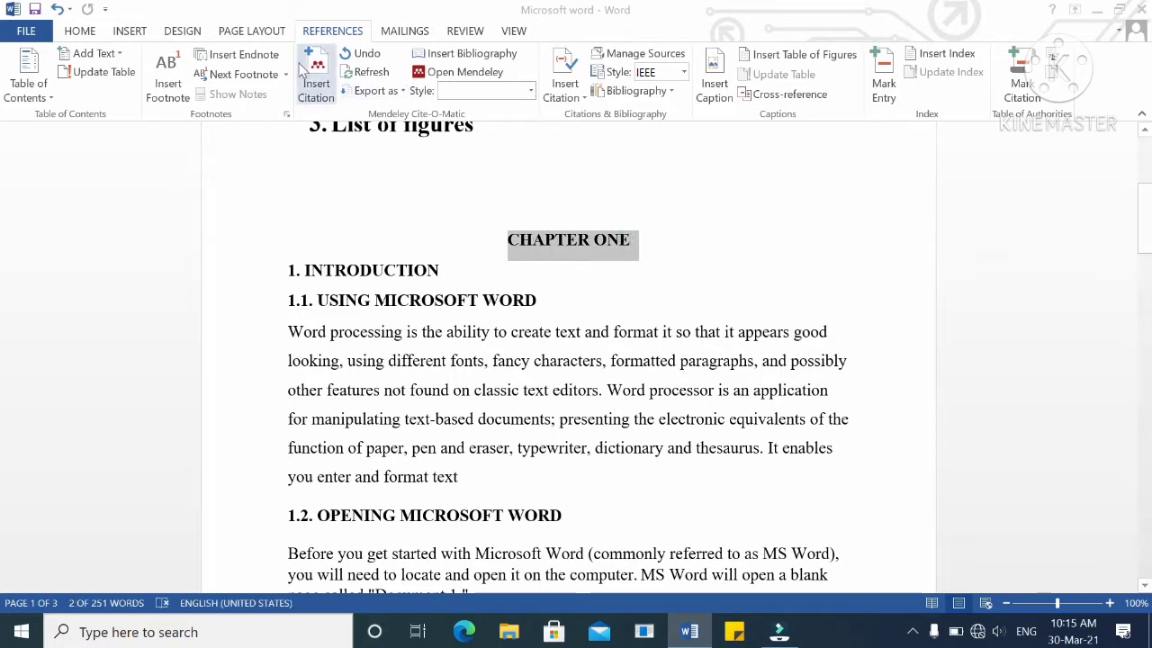
click(85, 35)
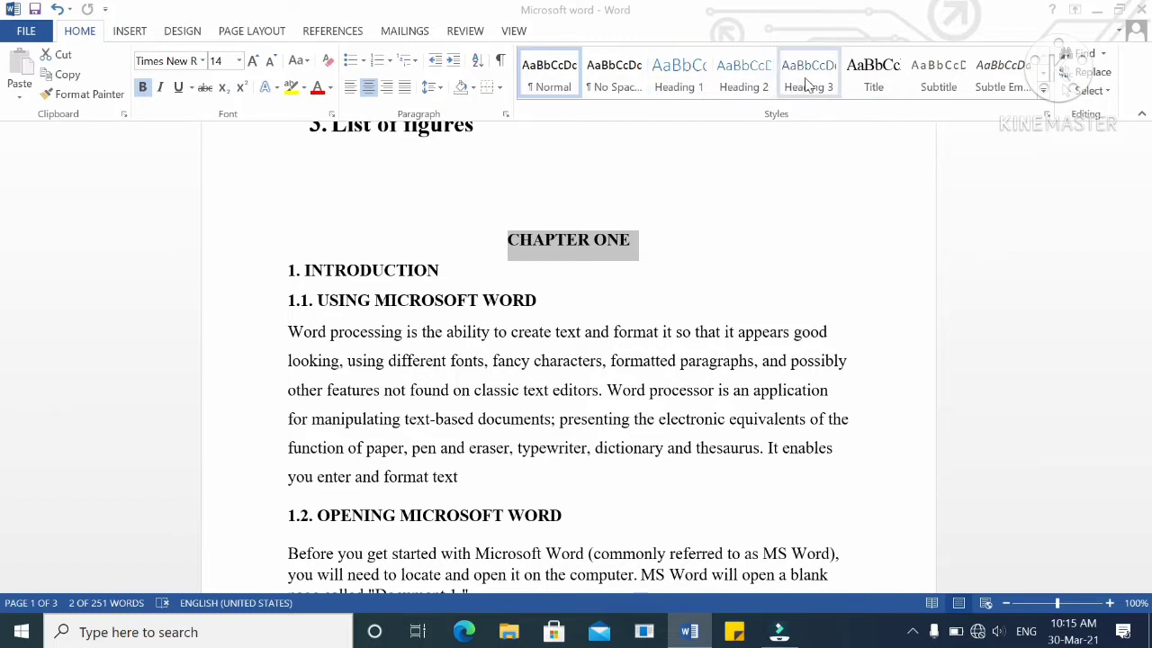
click(671, 243)
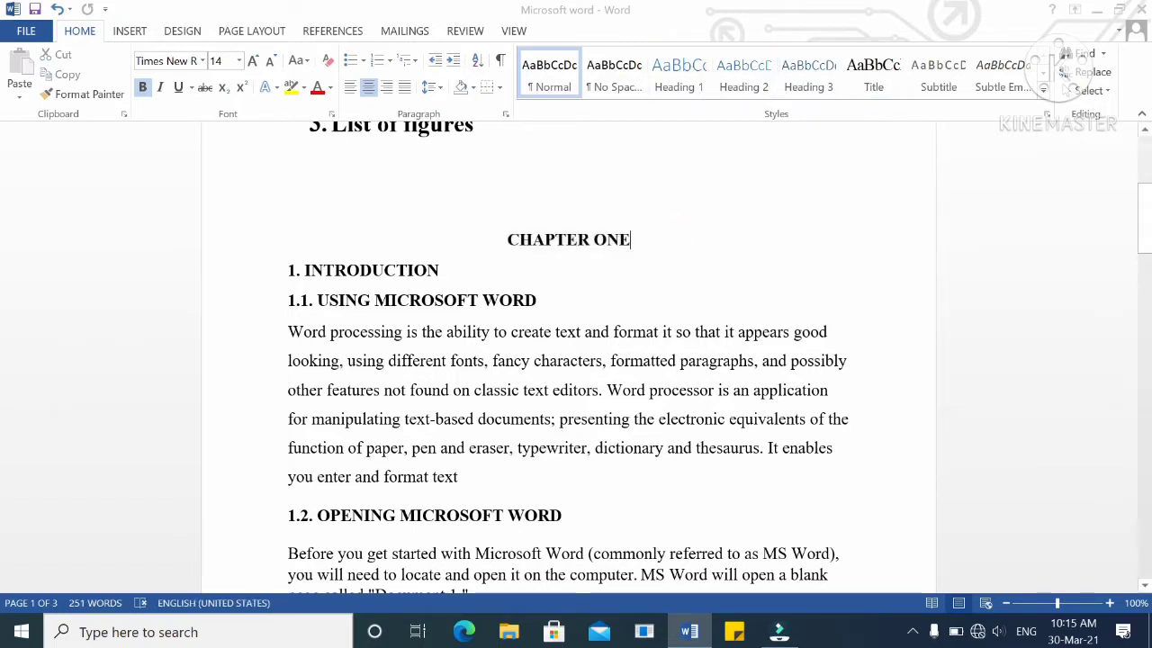
scroll(577, 361, up, 2)
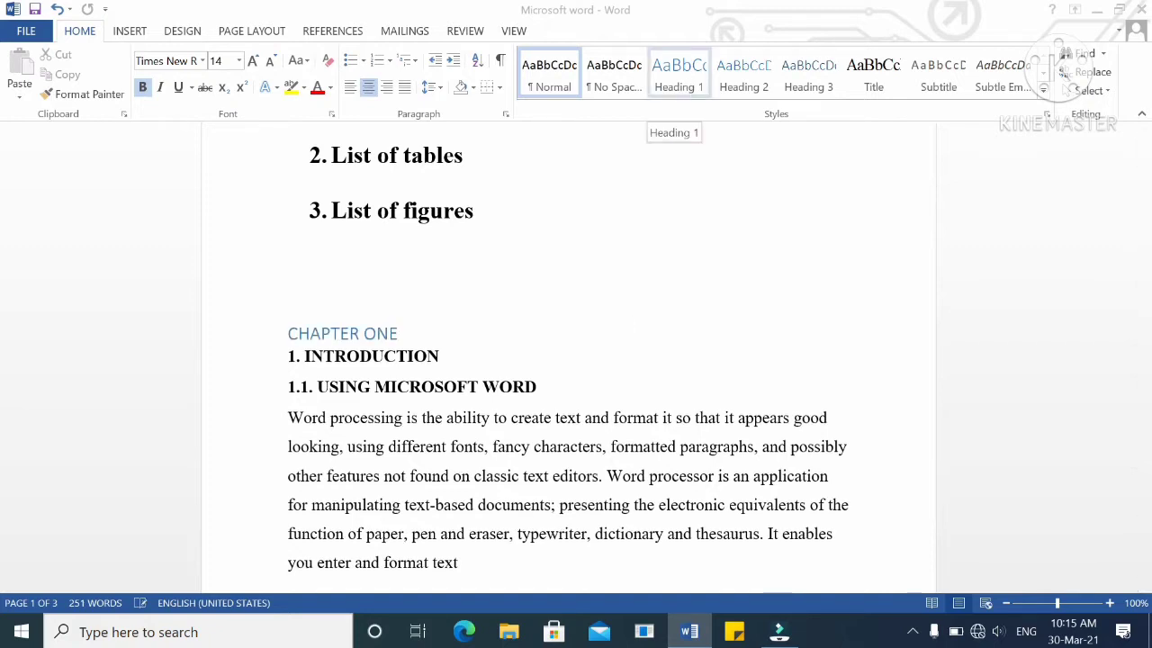
- Try the default Heading 1 style on the 1.1. USING MICROSOFT WORD heading and undo it
click(548, 386)
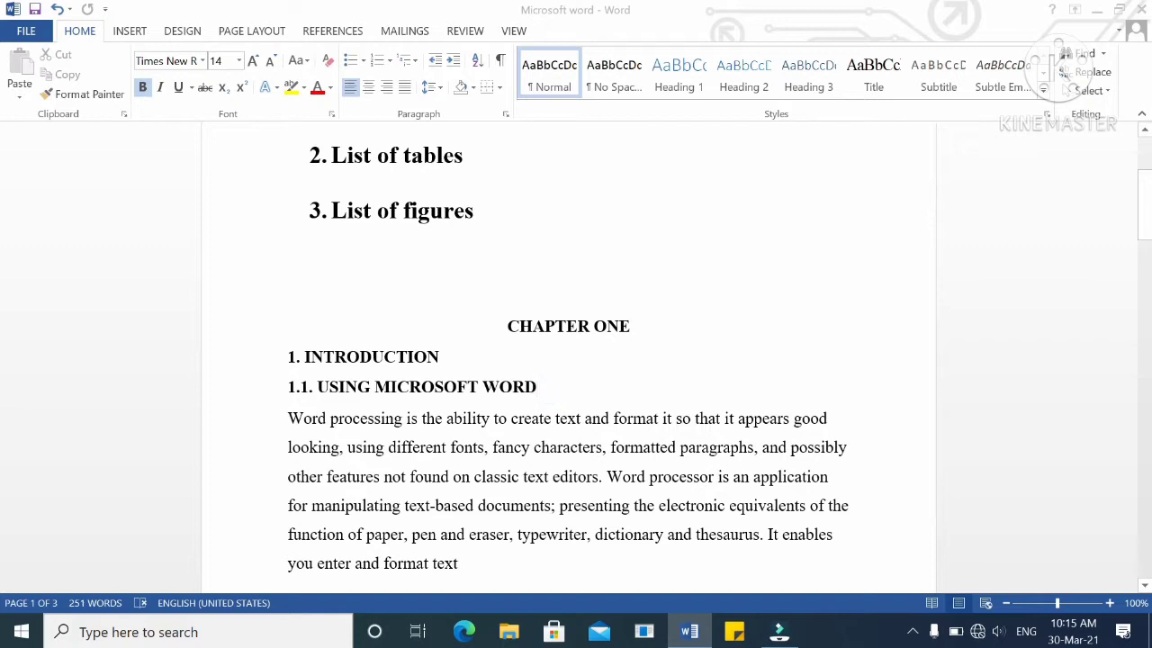
click(696, 79)
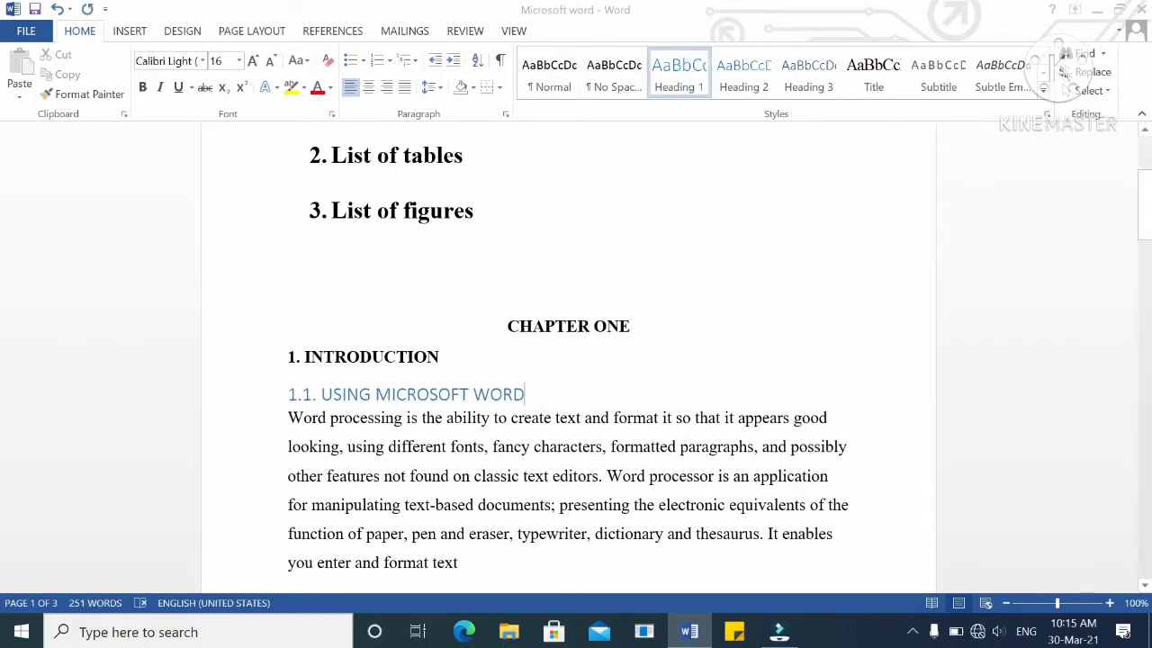
key(ctrl+z)
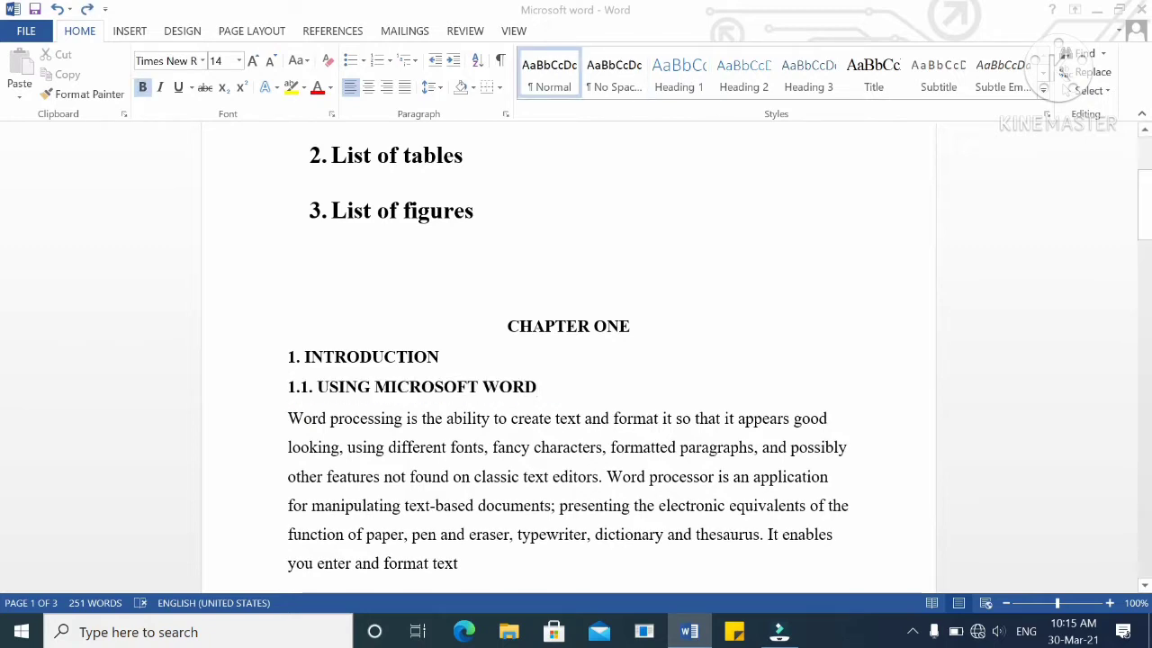
- Modify the Heading 1 style to use the Times New Roman font at size 16
click(561, 270)
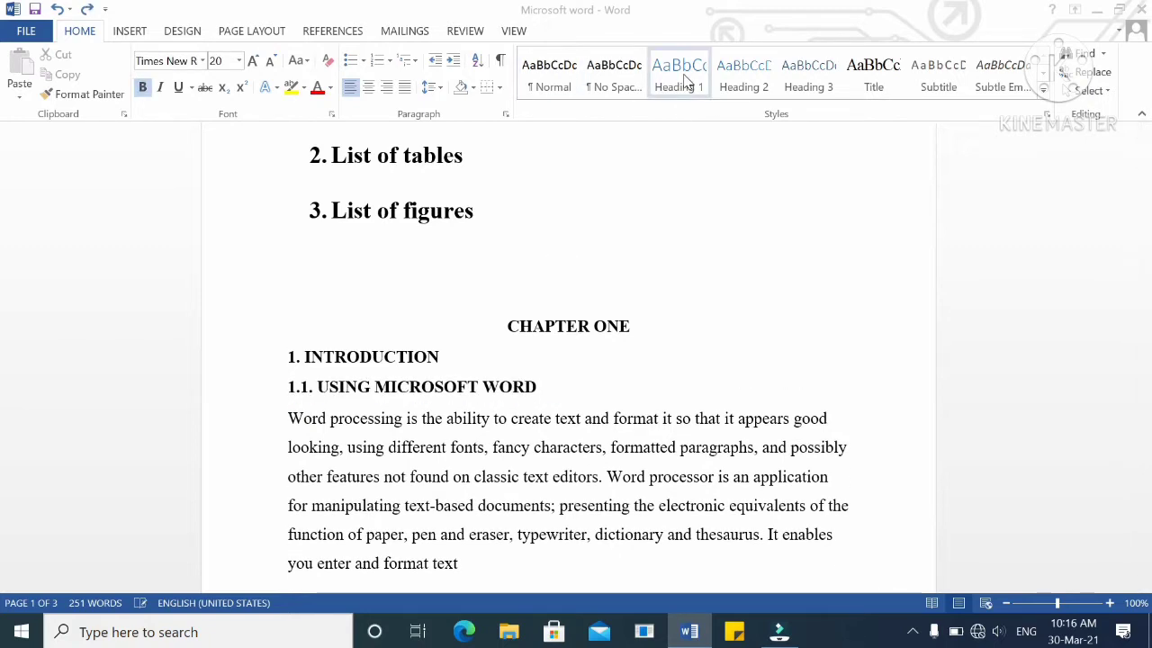
right_click(686, 79)
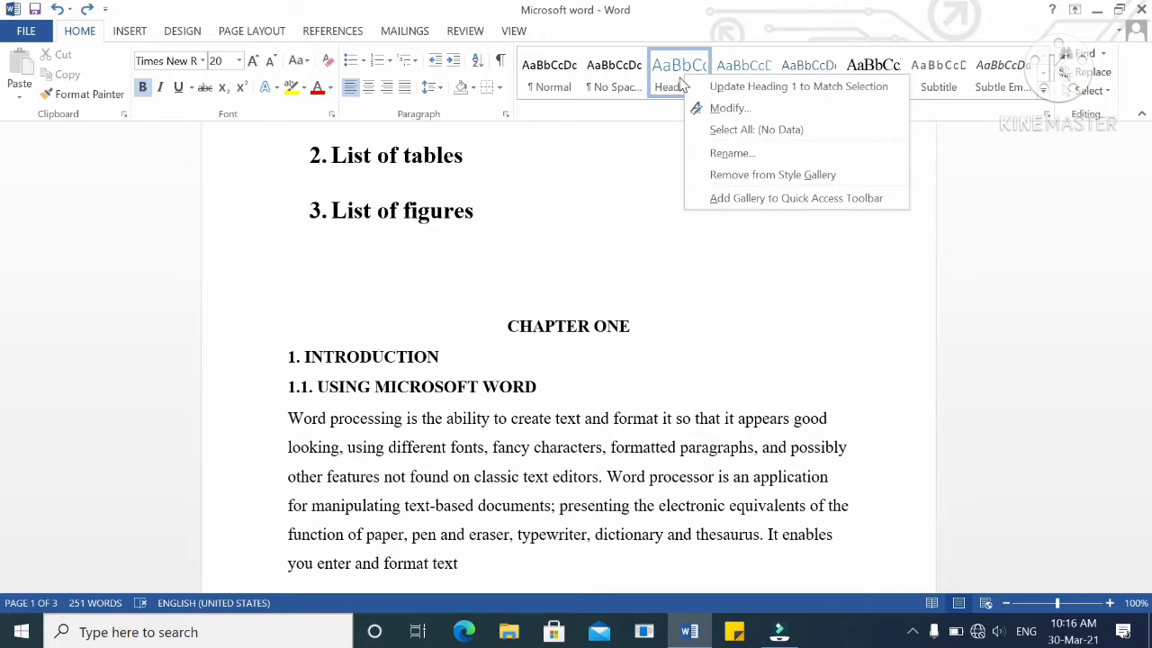
click(755, 110)
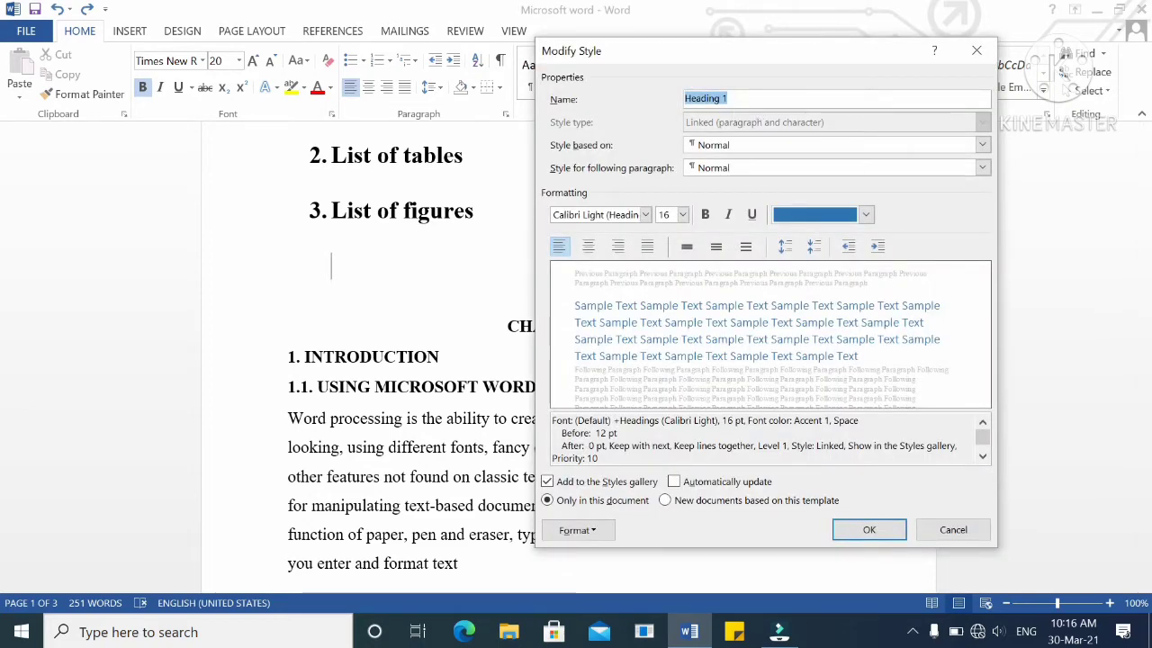
click(772, 97)
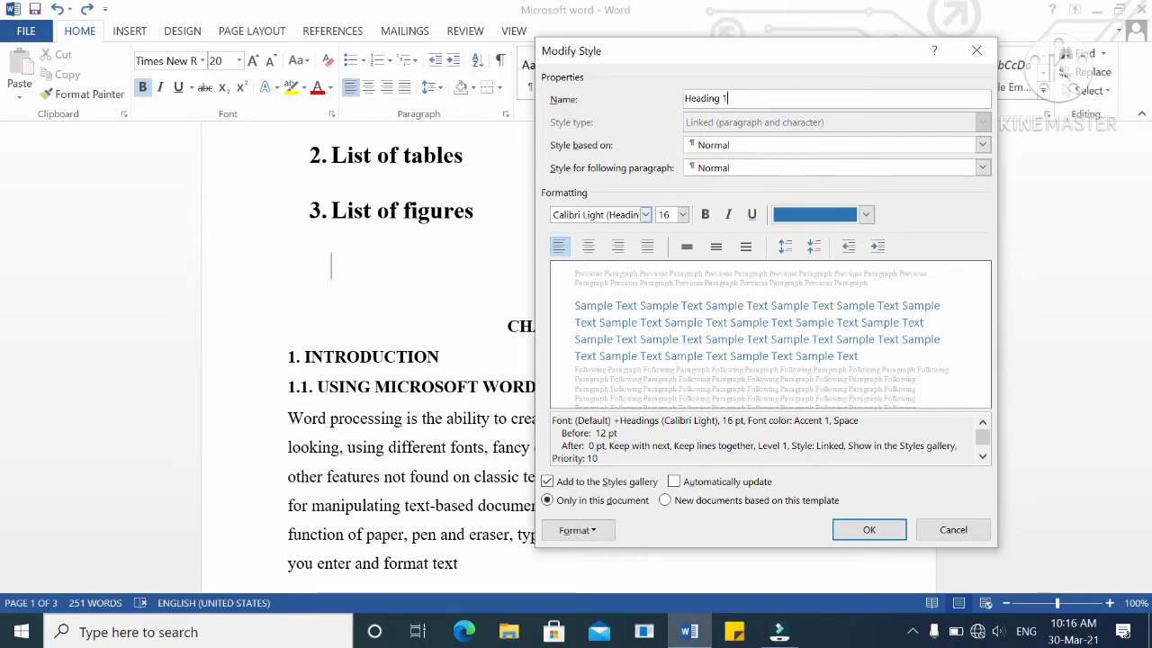
drag(796, 59, 794, 34)
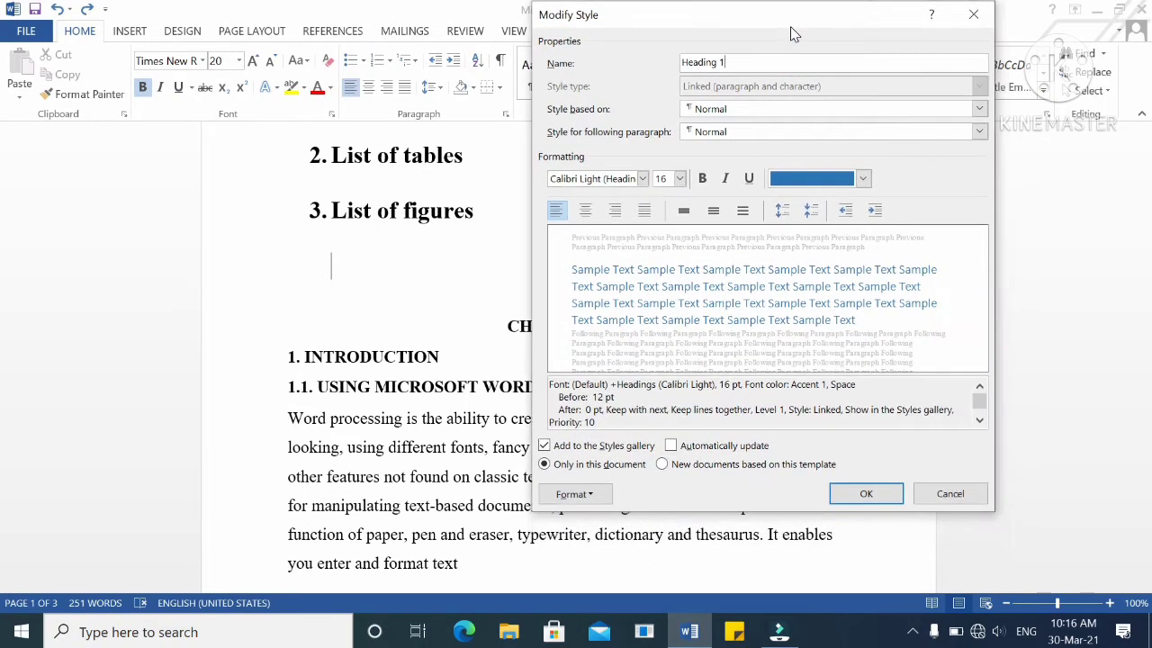
click(644, 179)
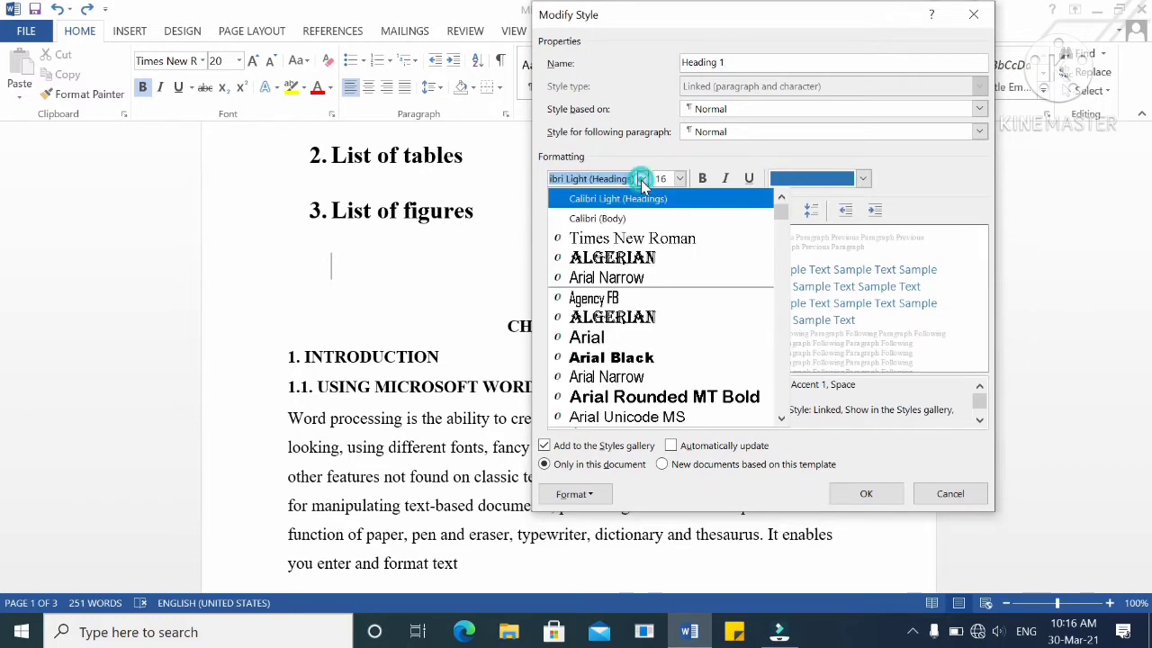
click(686, 243)
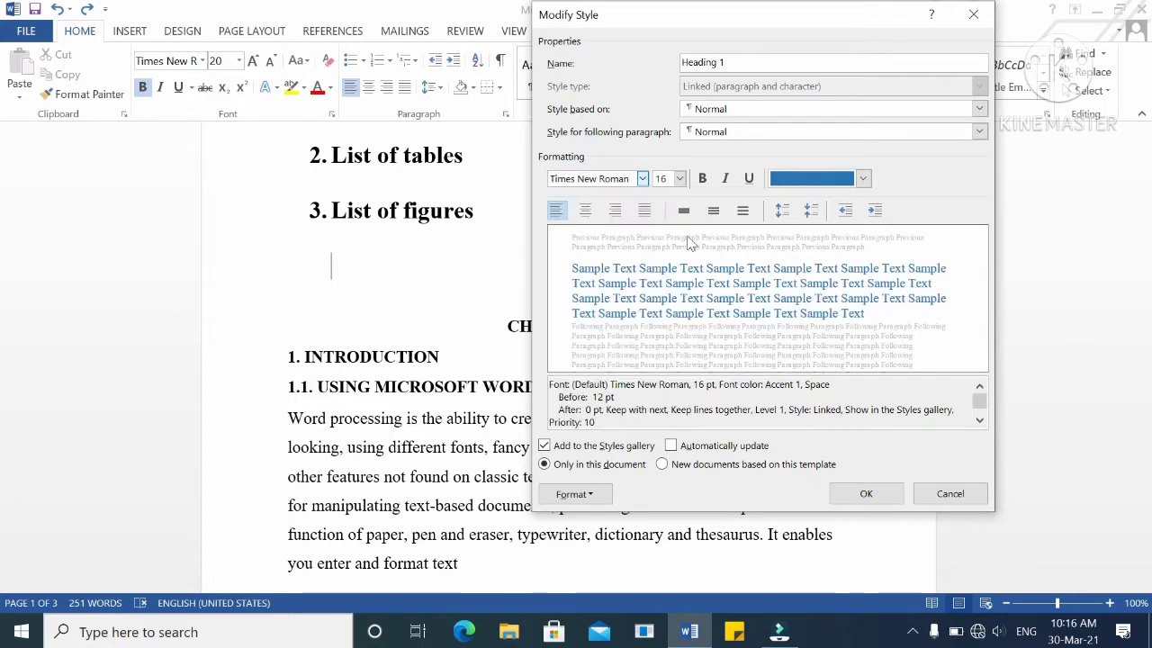
click(680, 179)
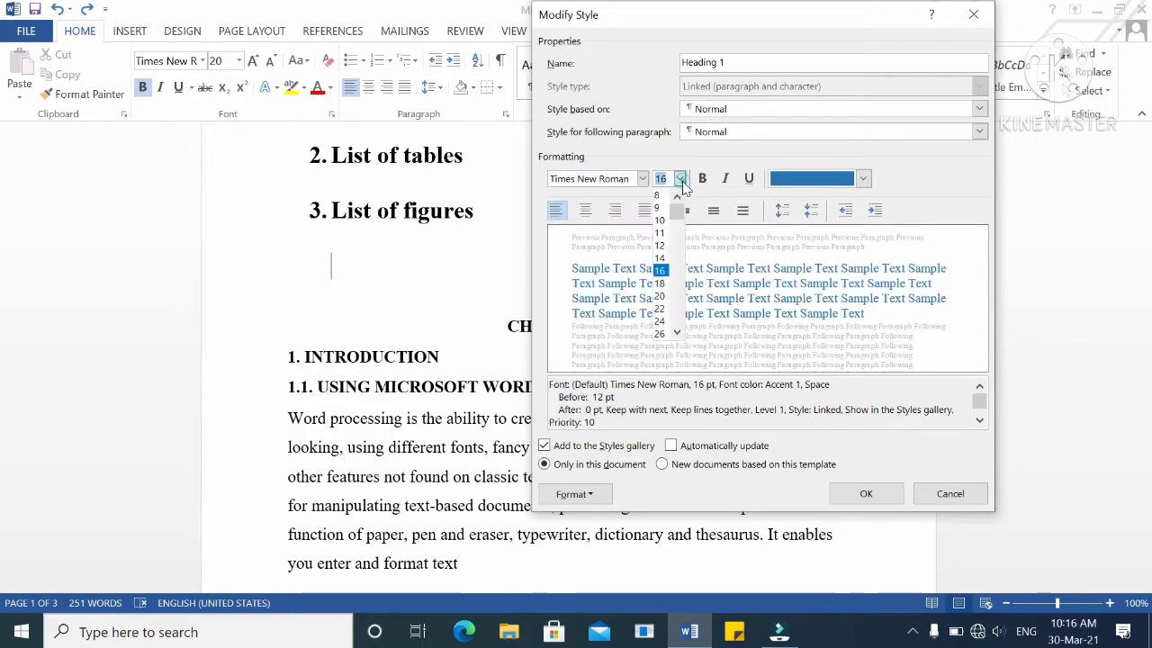
click(662, 272)
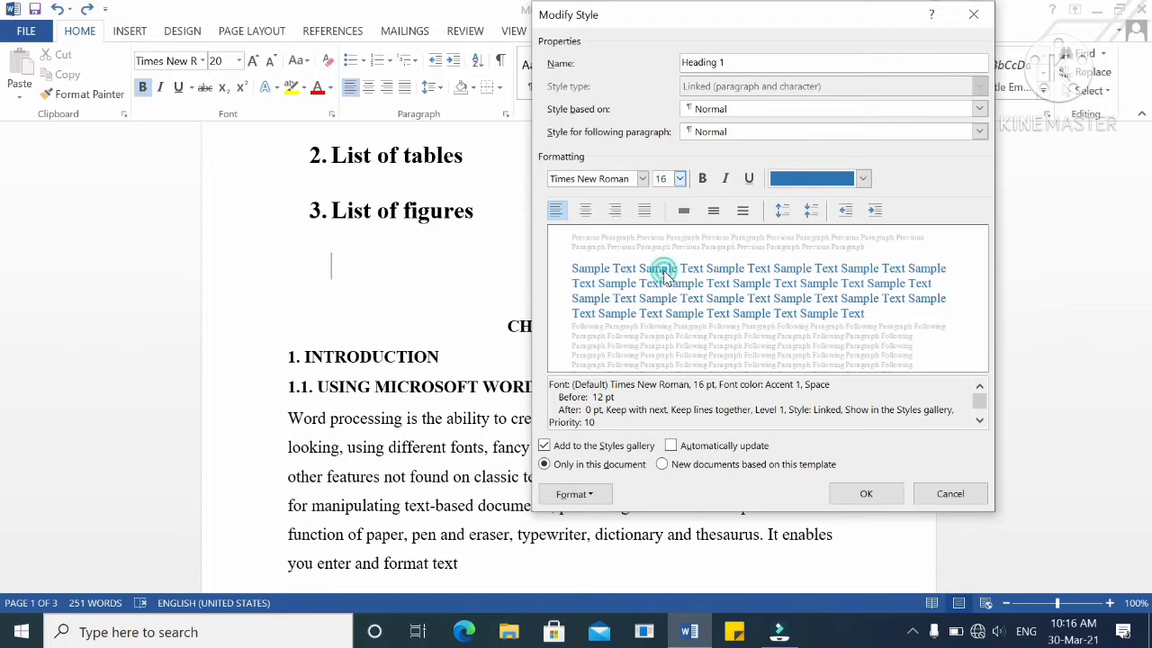
- Make the Heading 1 style bold with black font color and save the style changes
click(703, 179)
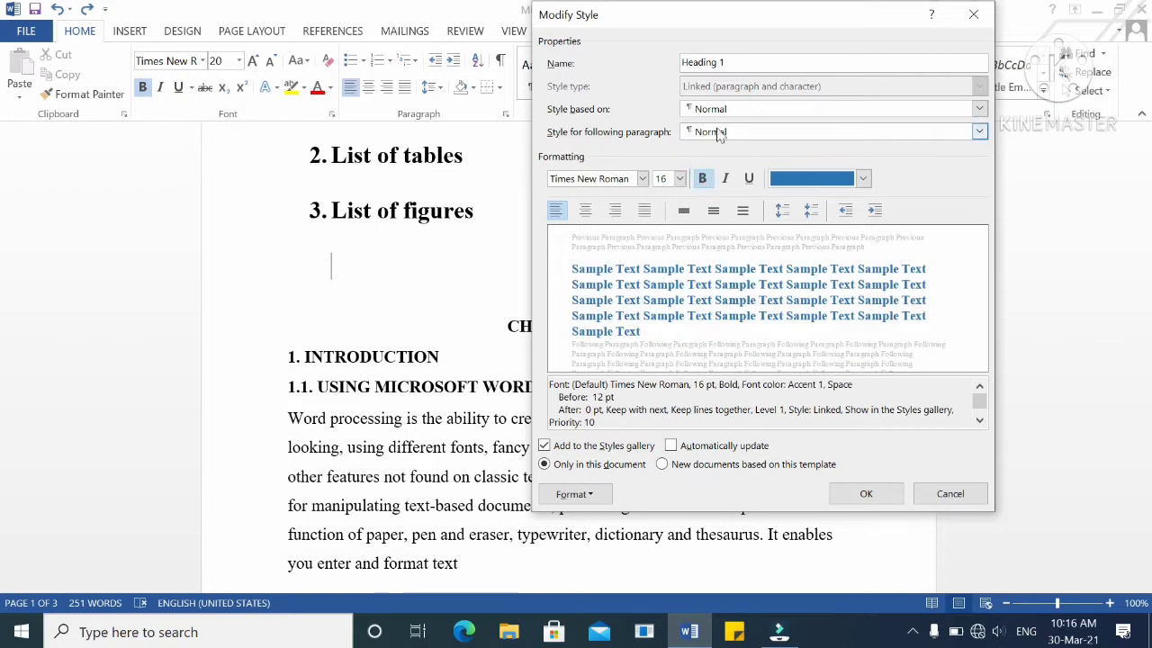
click(864, 180)
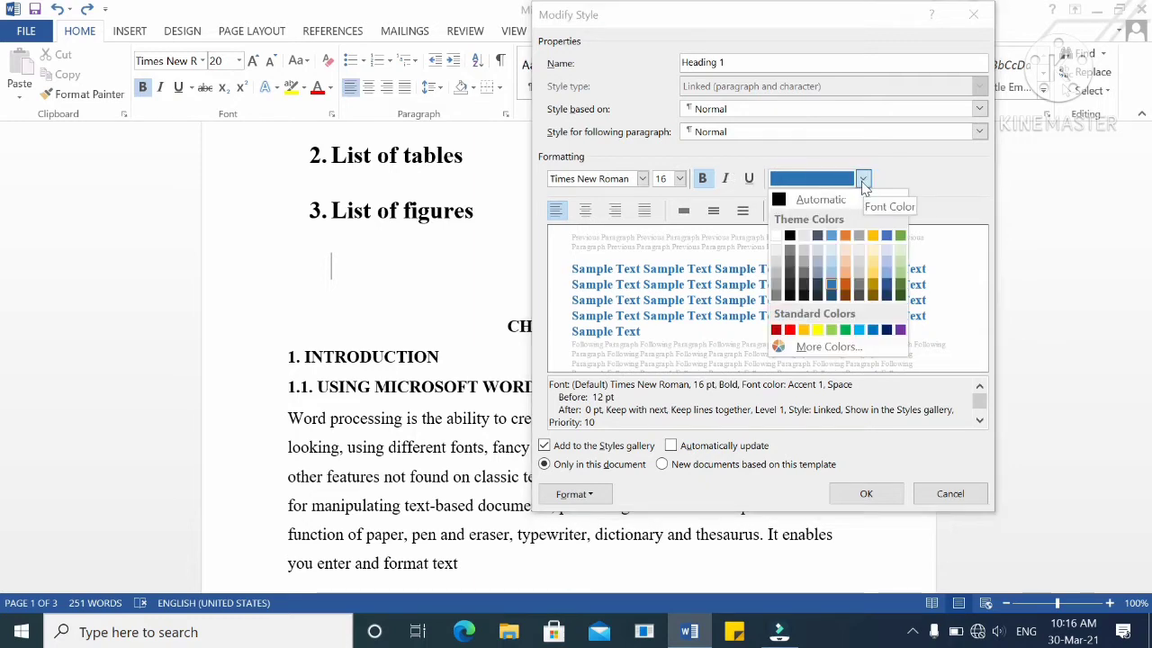
click(792, 237)
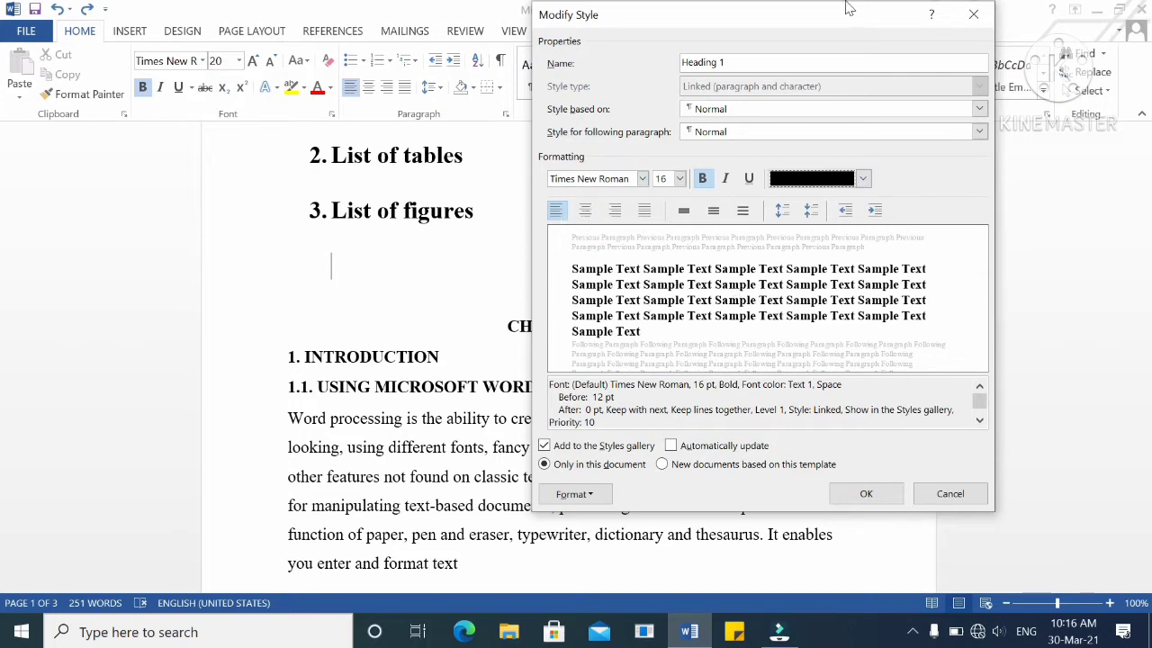
drag(805, 24, 805, 6)
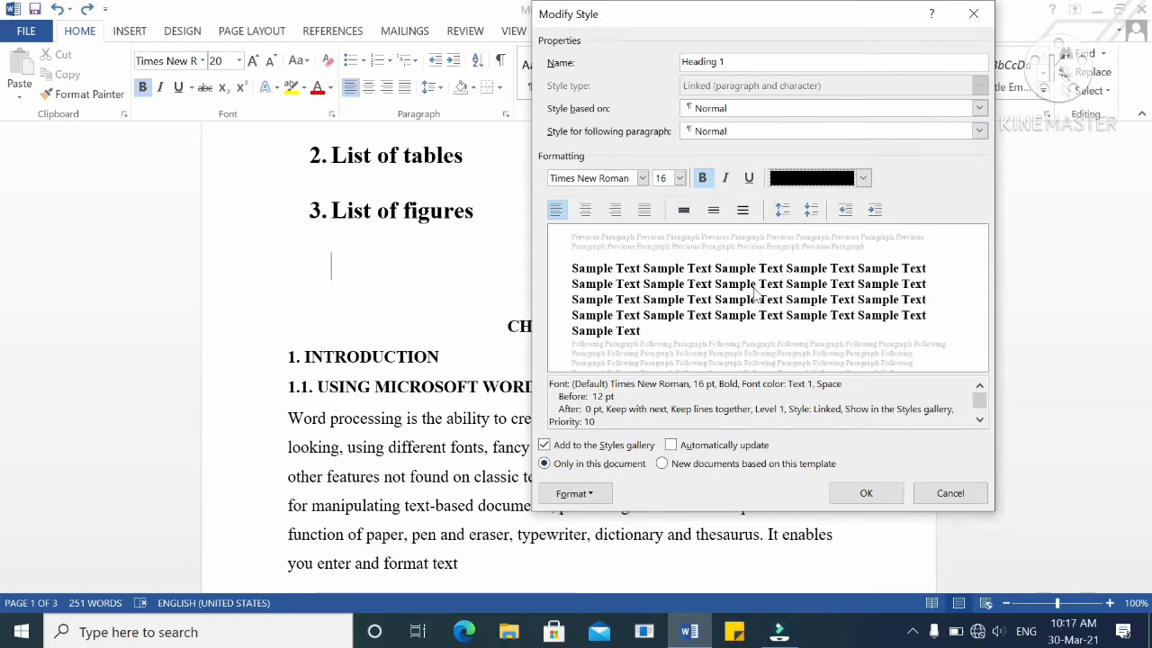
click(866, 494)
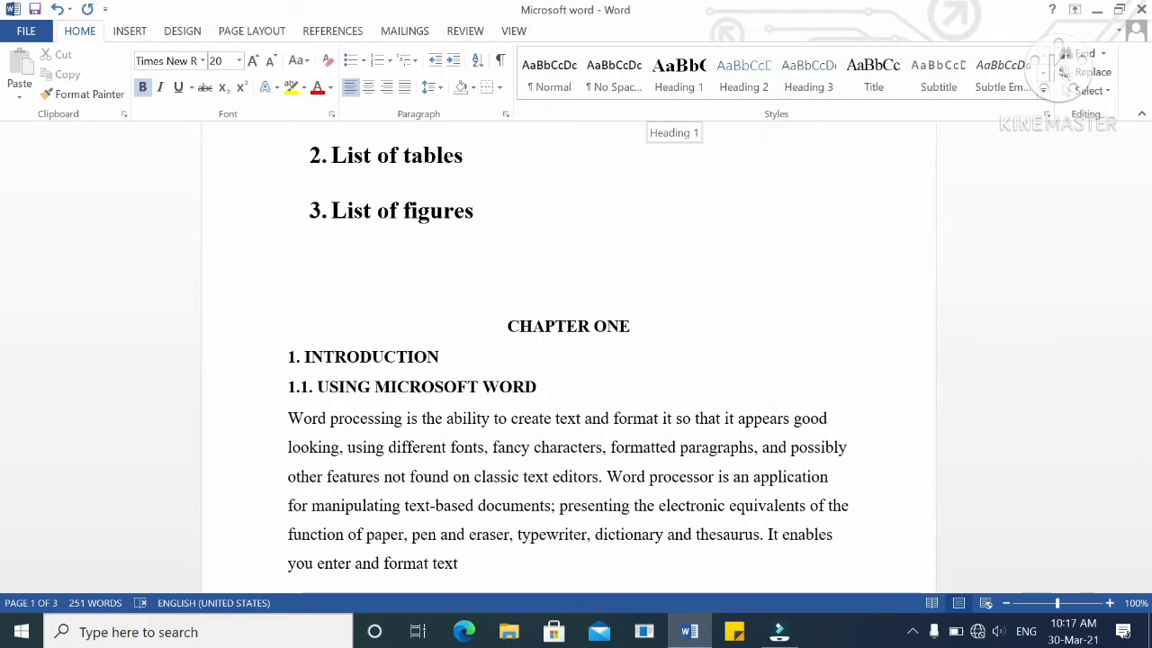
- Modify the Heading 2 style to use the Times New Roman font at size 14
right_click(750, 70)
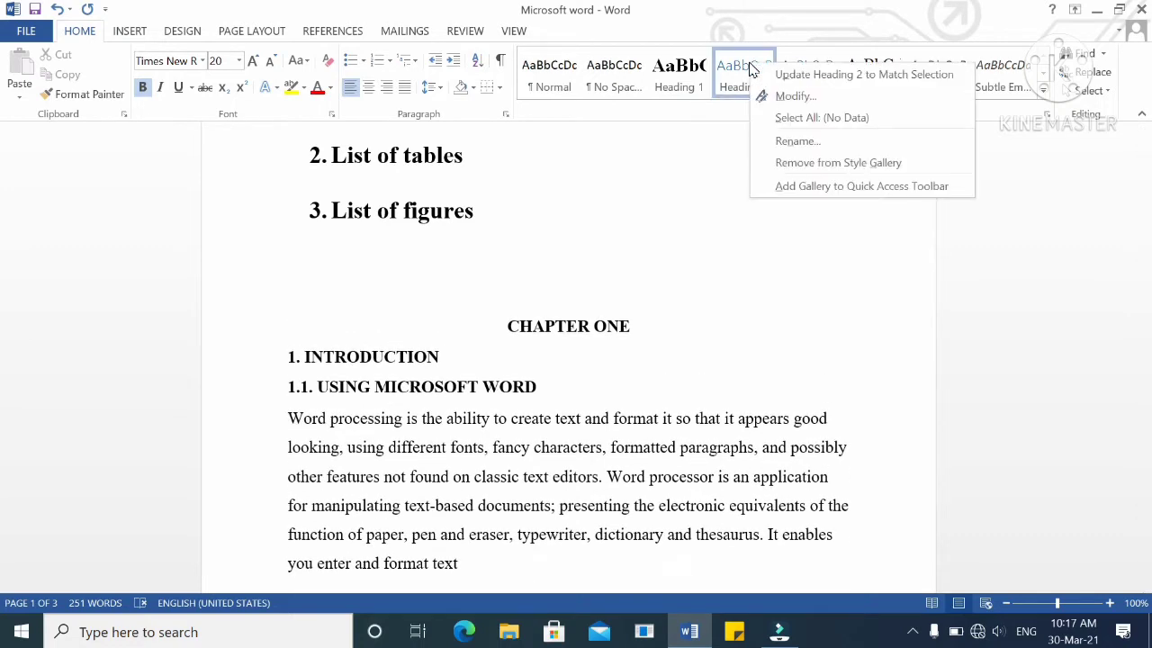
click(809, 97)
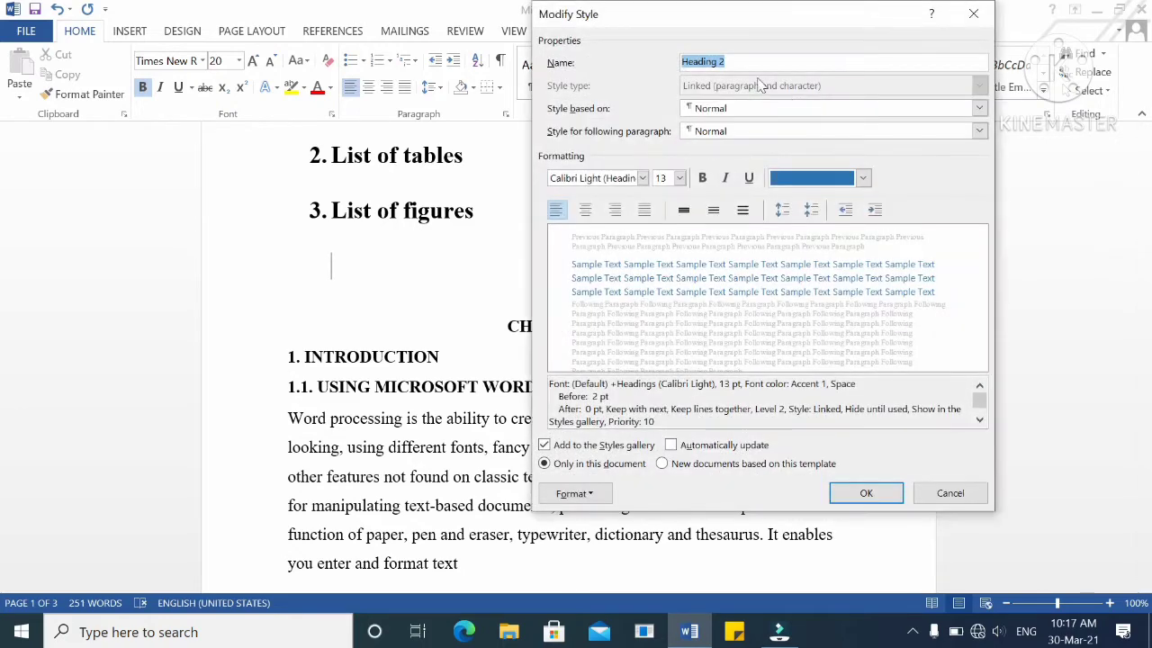
click(749, 62)
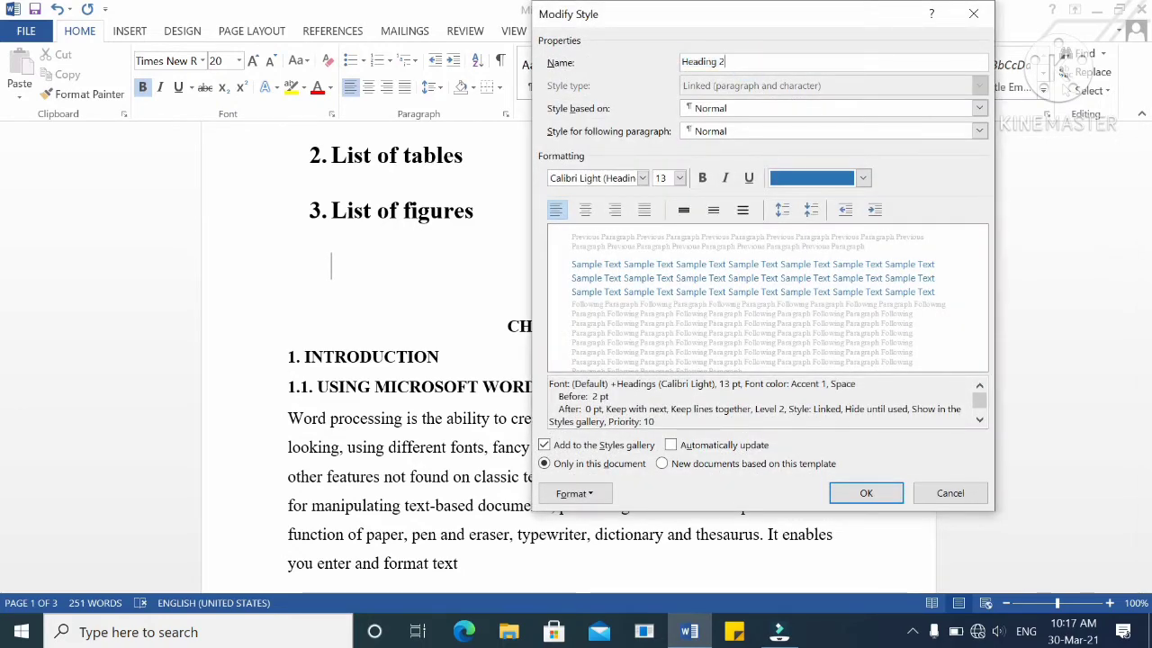
click(643, 178)
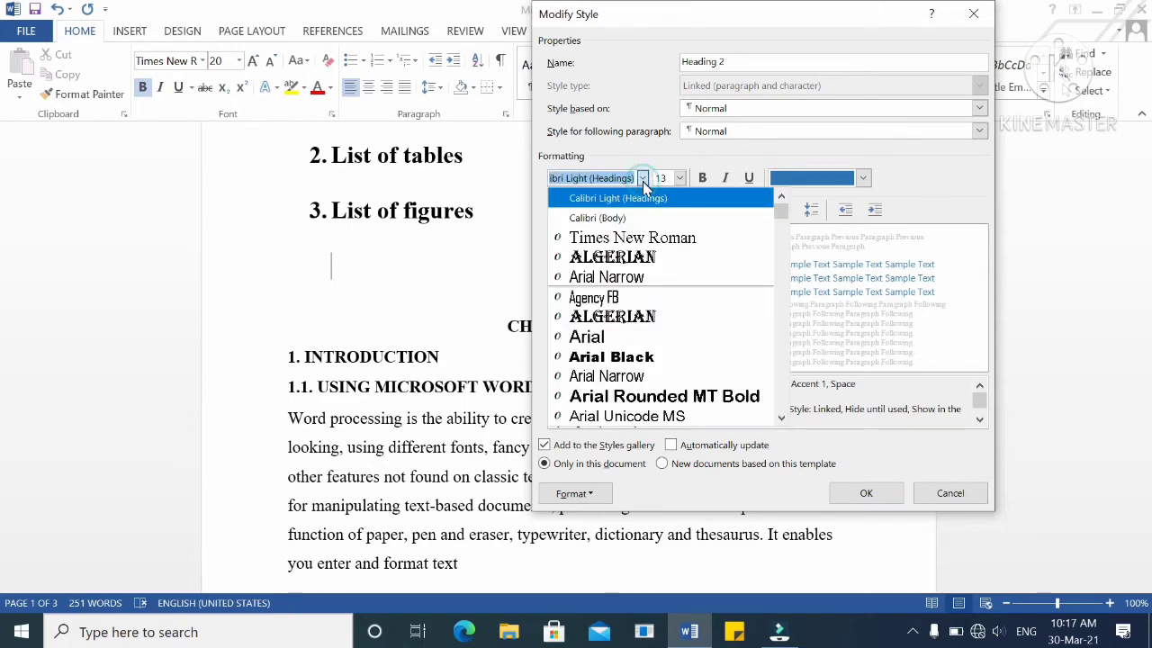
click(667, 238)
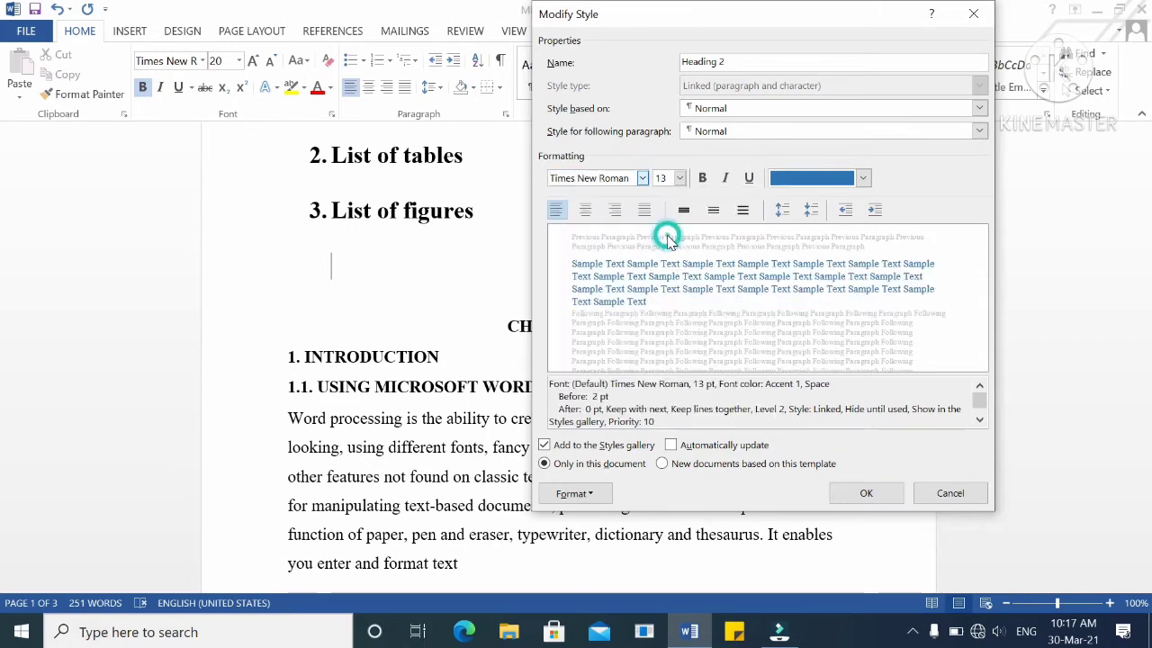
click(680, 179)
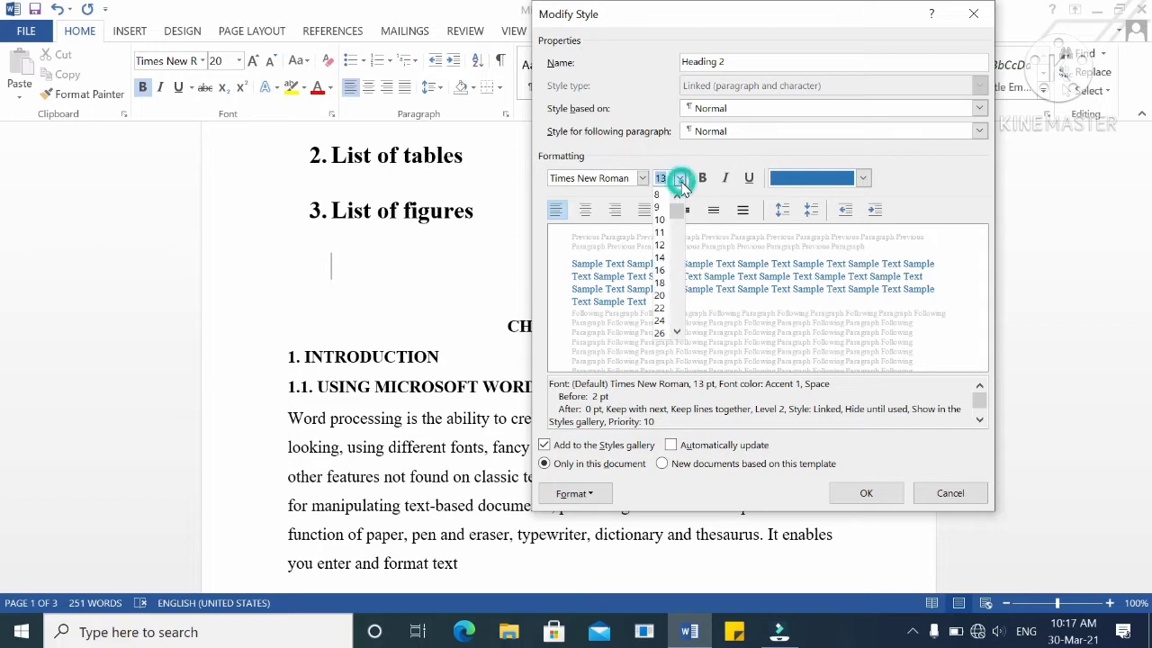
click(663, 257)
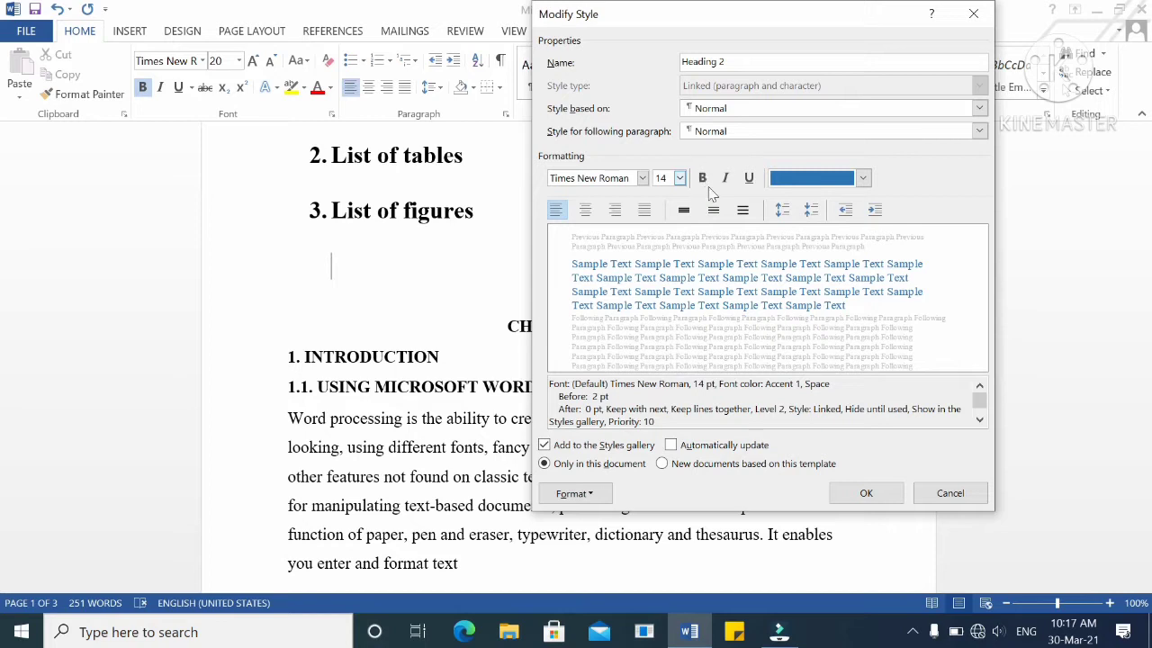
- Set the Heading 2 font color to black, keep it only in this document, and save the style changes
click(864, 179)
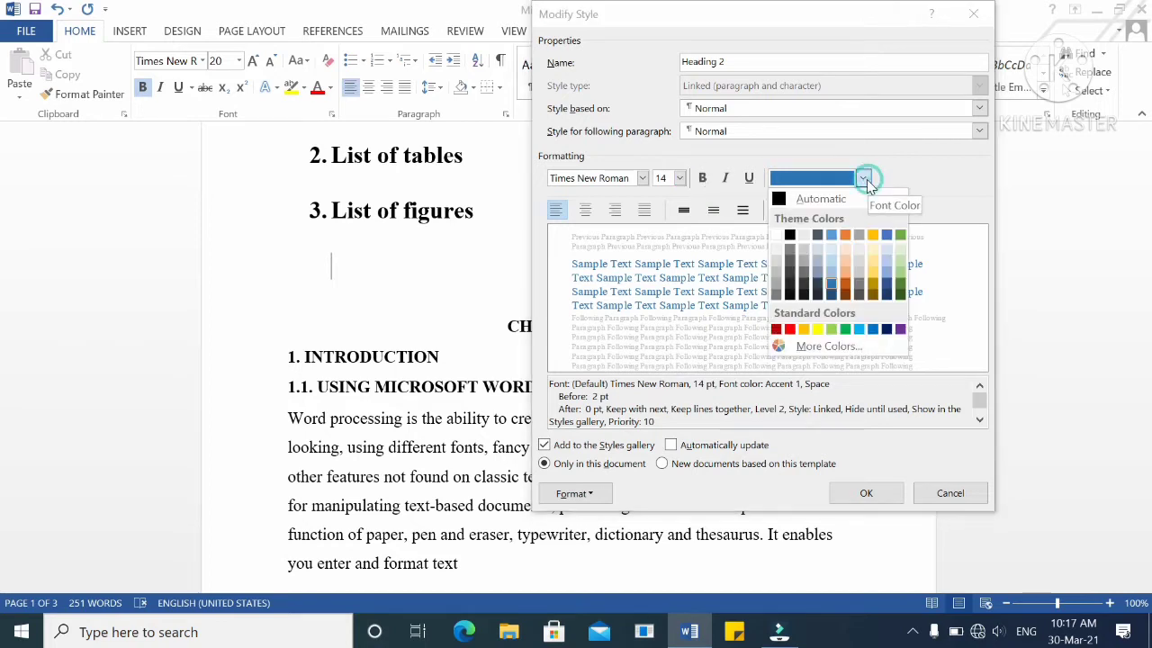
click(790, 236)
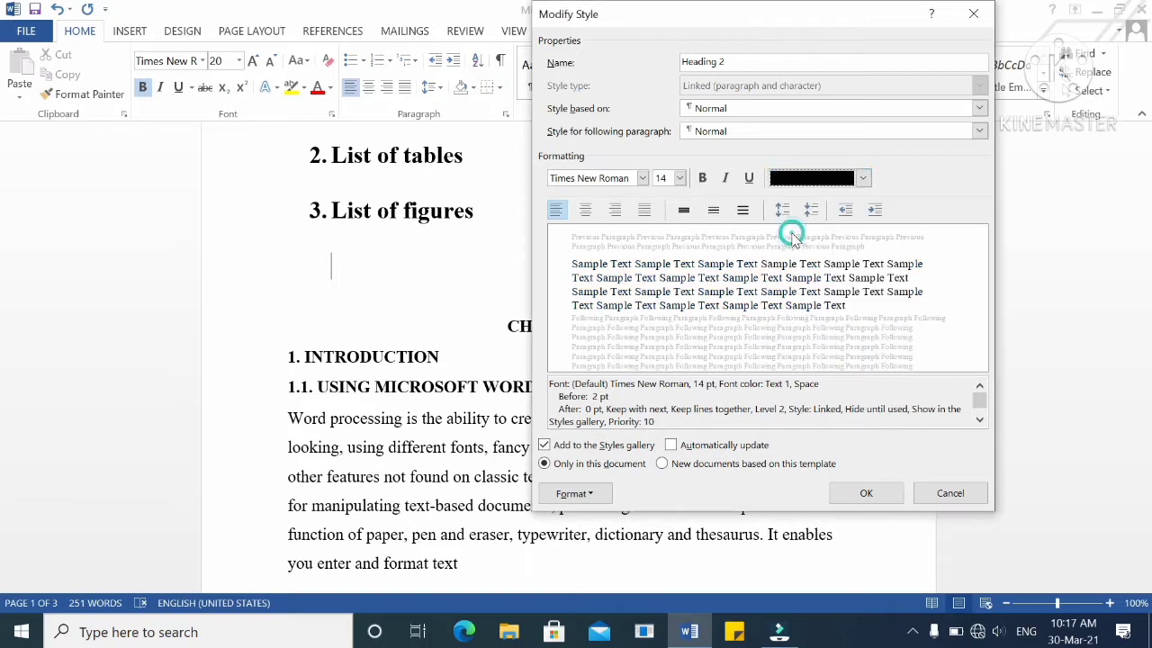
click(545, 465)
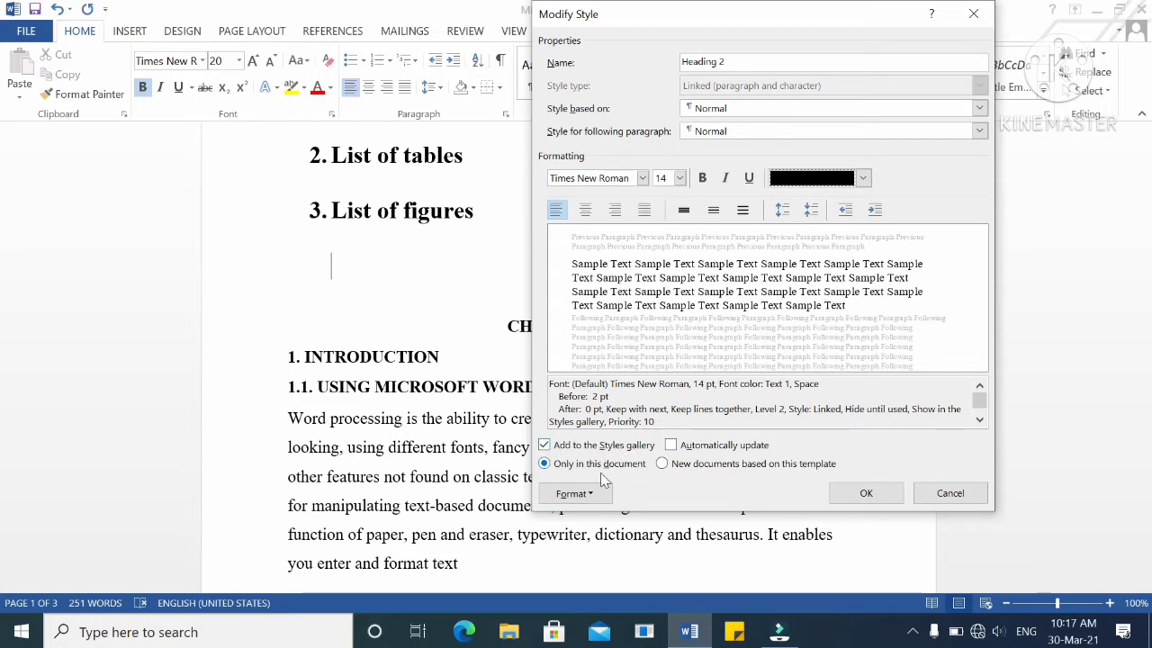
click(858, 494)
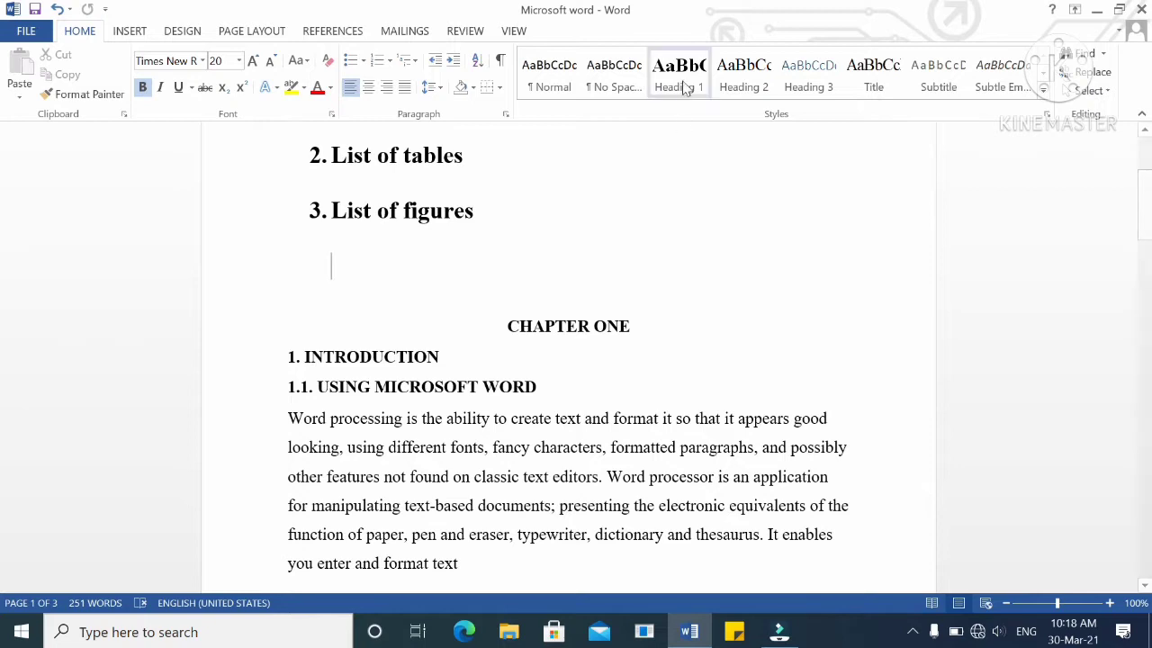
- Try the Heading 2 style on the empty line below List of figures and undo it
click(753, 83)
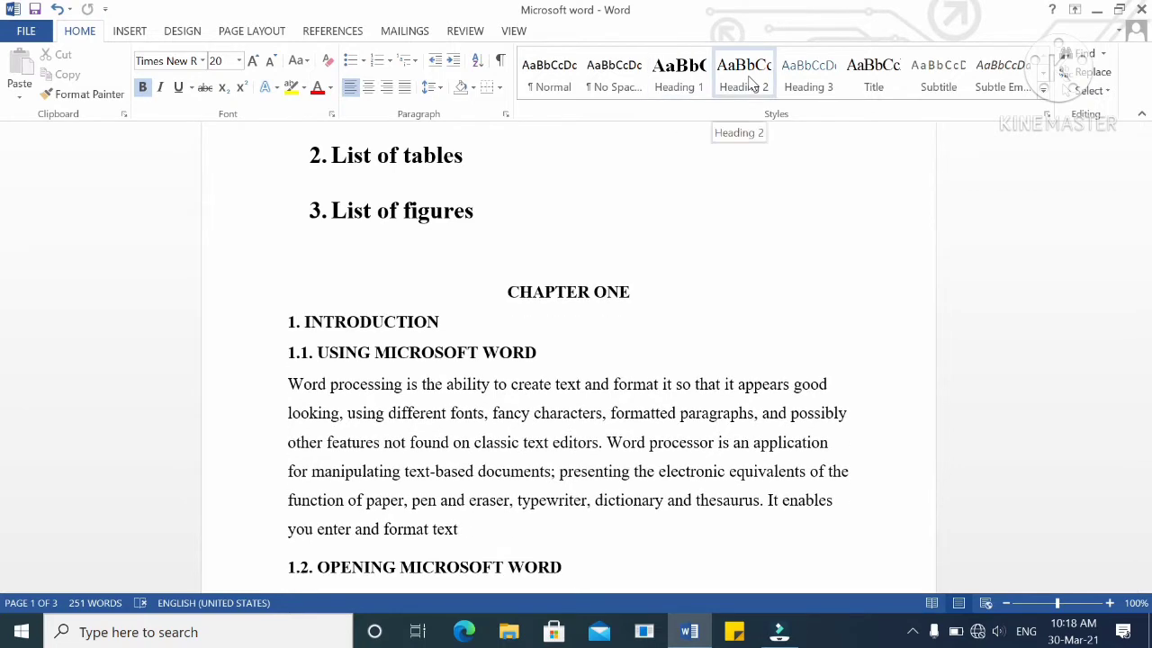
key(ctrl+z)
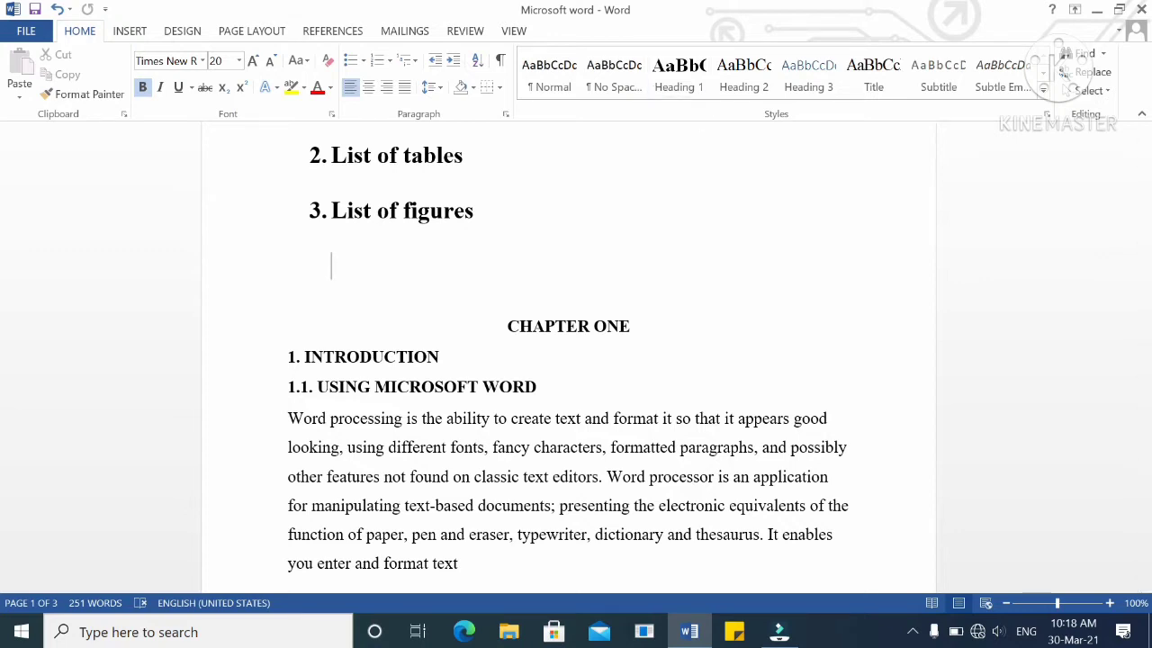
- Place the cursor on the empty line above the MICROSOFT WORD title and bring up the table of contents commands
scroll(568, 360, up, 3)
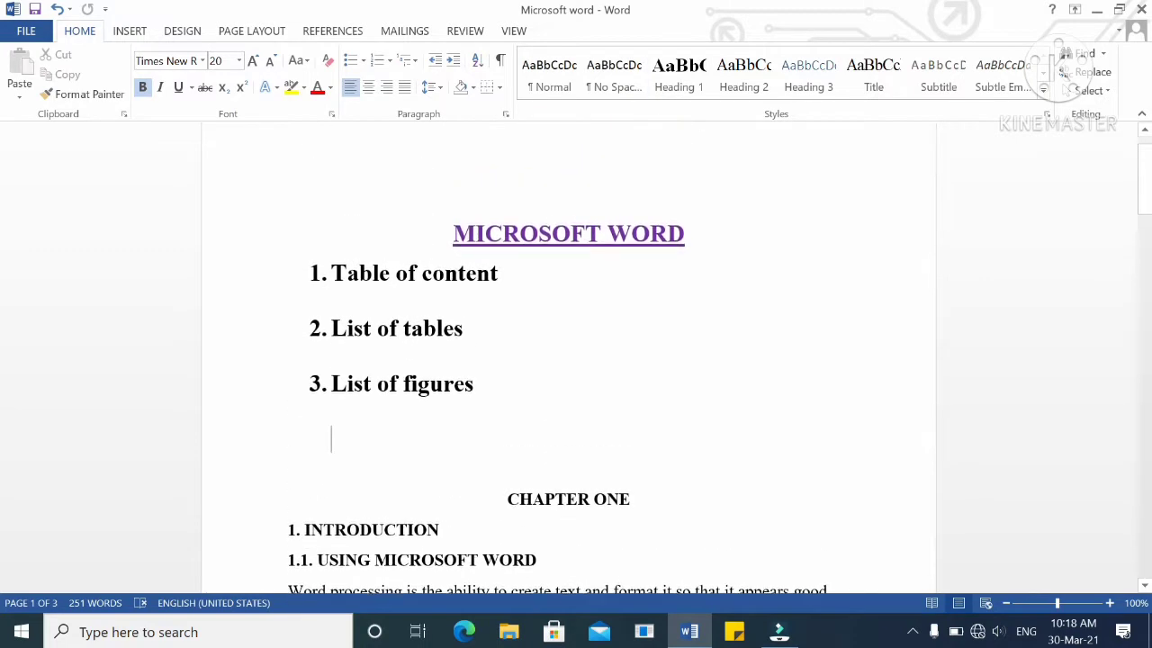
click(550, 186)
key(Return)
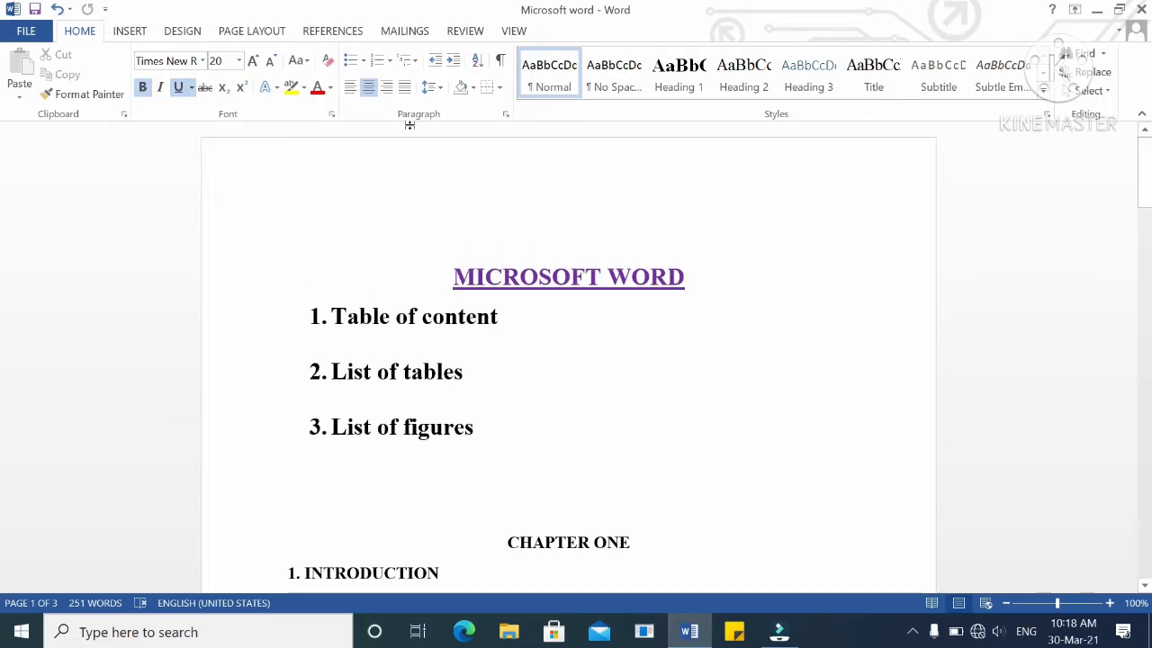
click(333, 30)
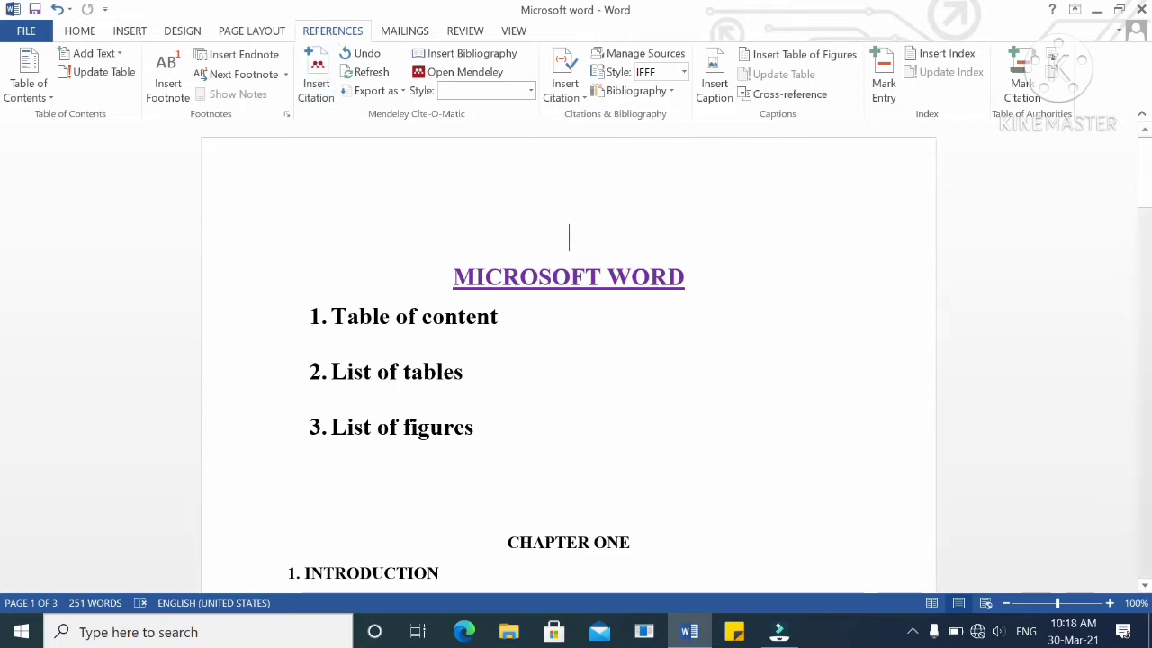
- Apply the Heading 1 style to the CHAPTER ONE and 1. INTRODUCTION headings
scroll(568, 364, down, 4)
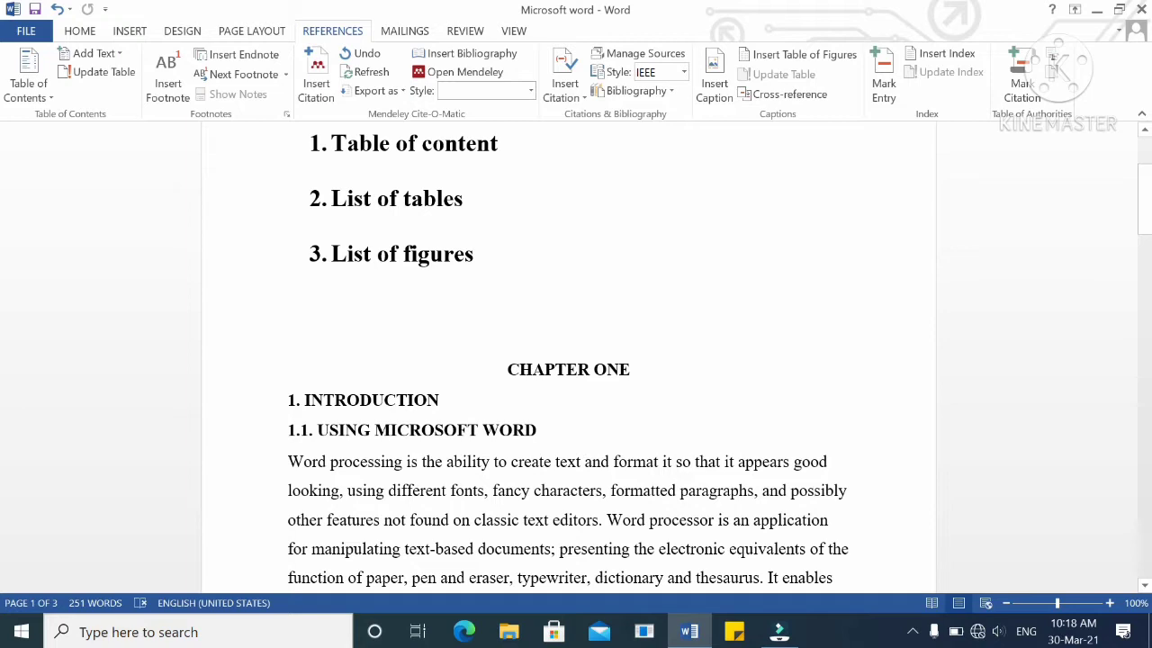
triple_click(640, 369)
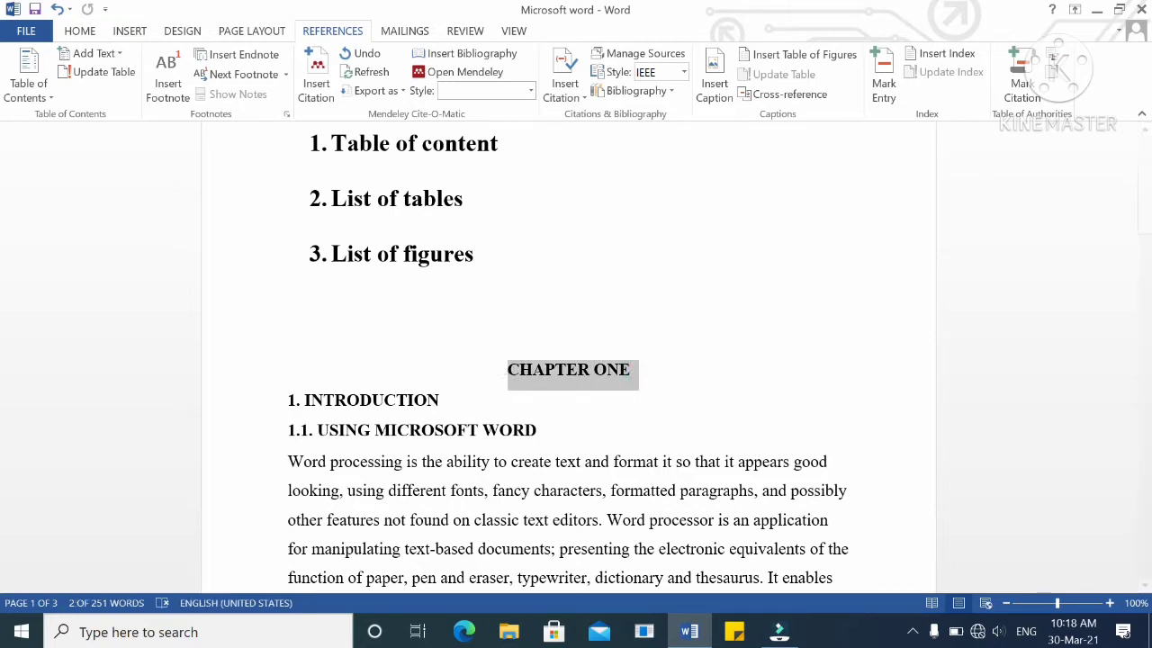
click(79, 32)
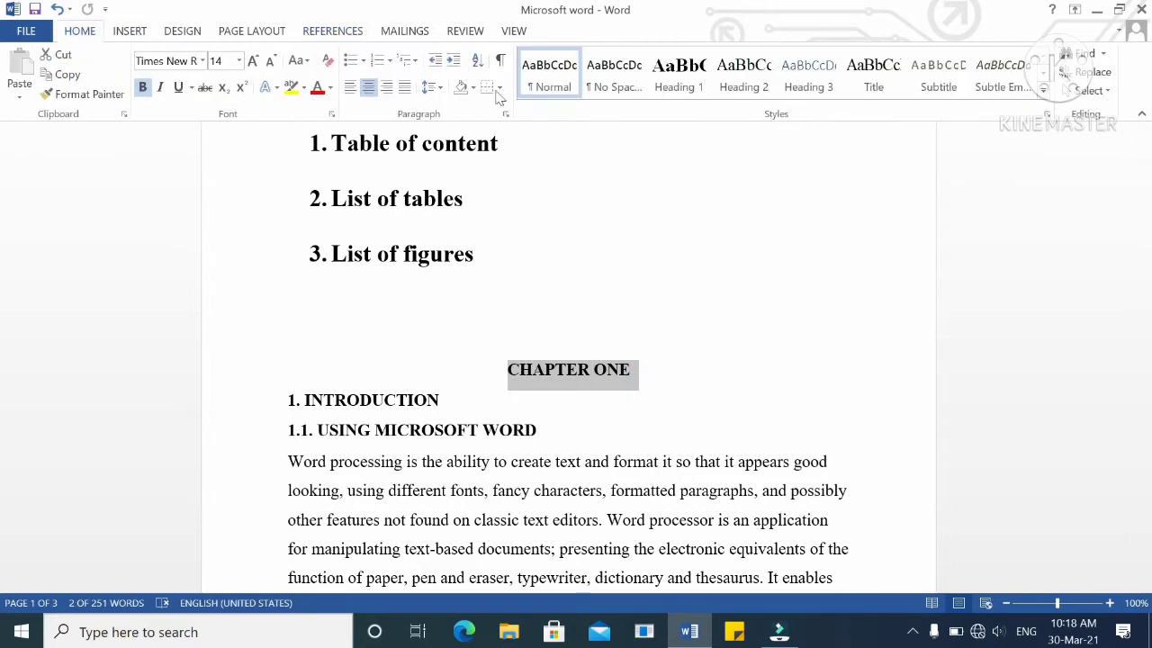
click(681, 81)
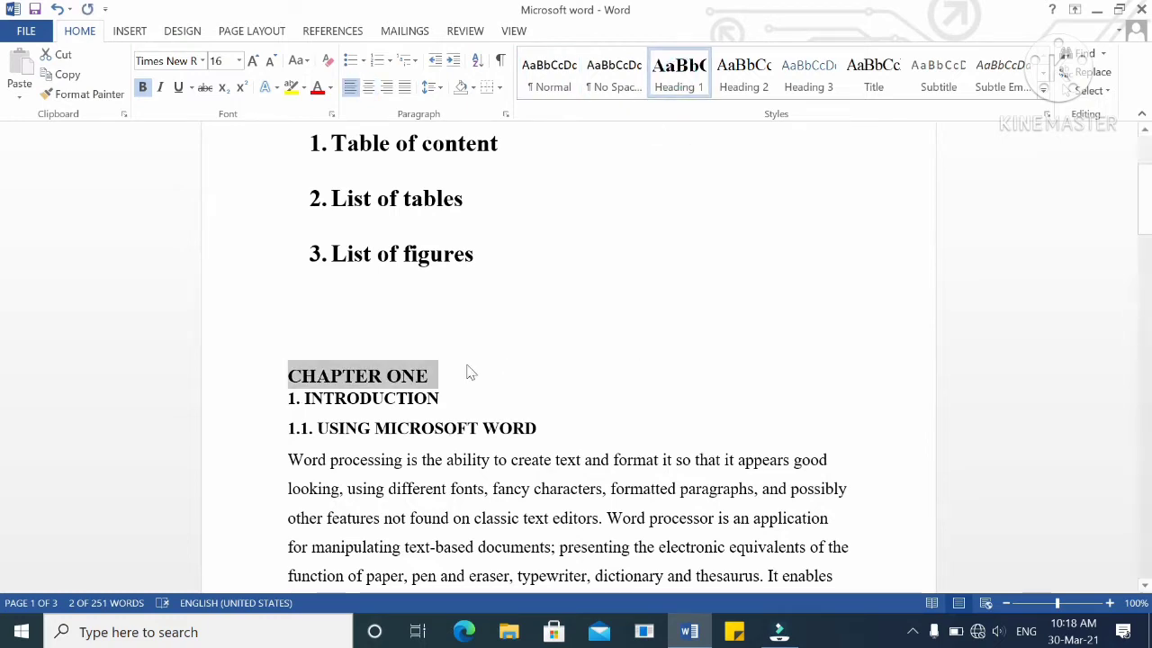
click(452, 406)
drag(440, 399, 286, 402)
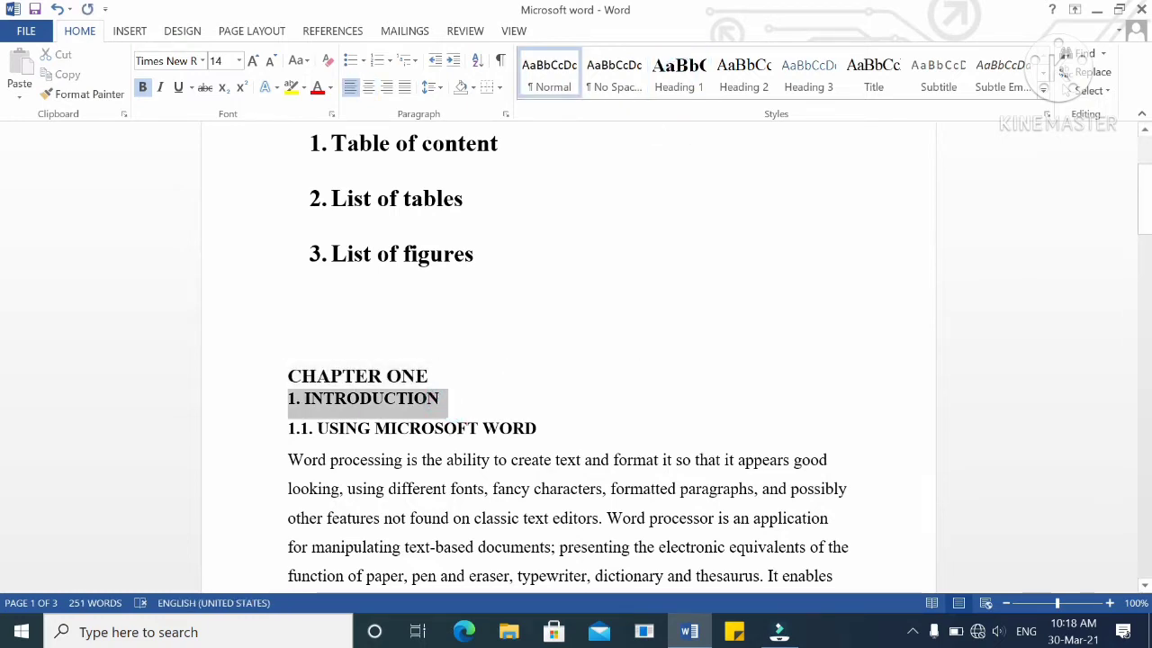
click(682, 83)
- Apply the Heading 2 style to the headings 1.1. USING MICROSOFT WORD and 1.2. OPENING MICROSOFT WORD
scroll(638, 342, down, 2)
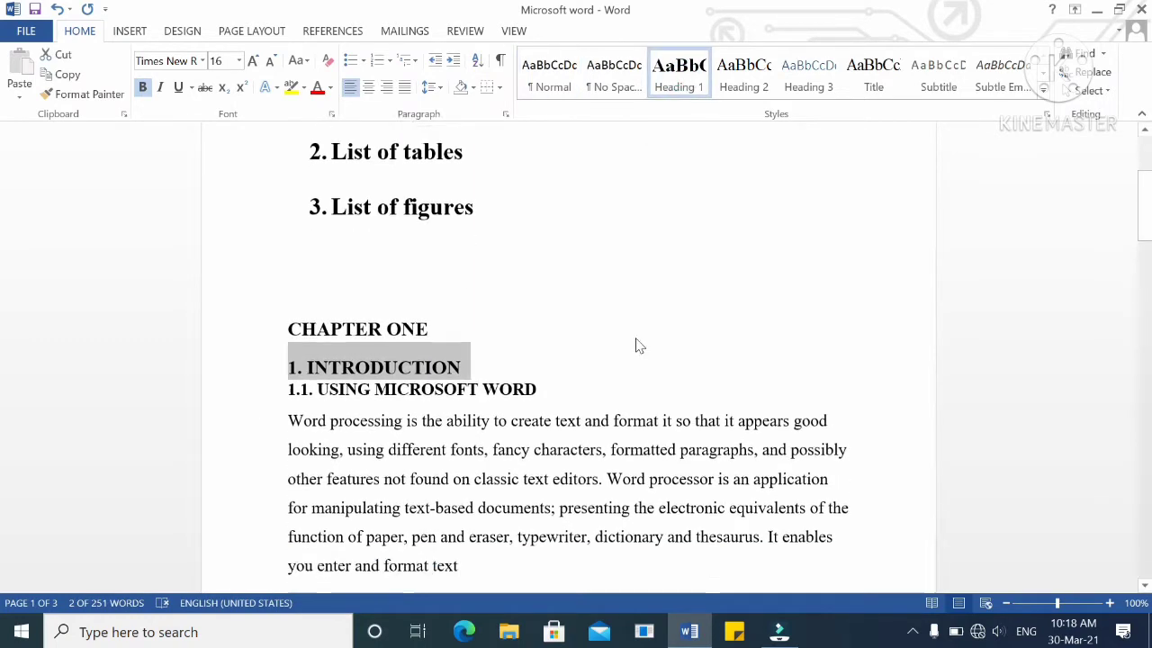
click(556, 352)
drag(554, 352, 286, 353)
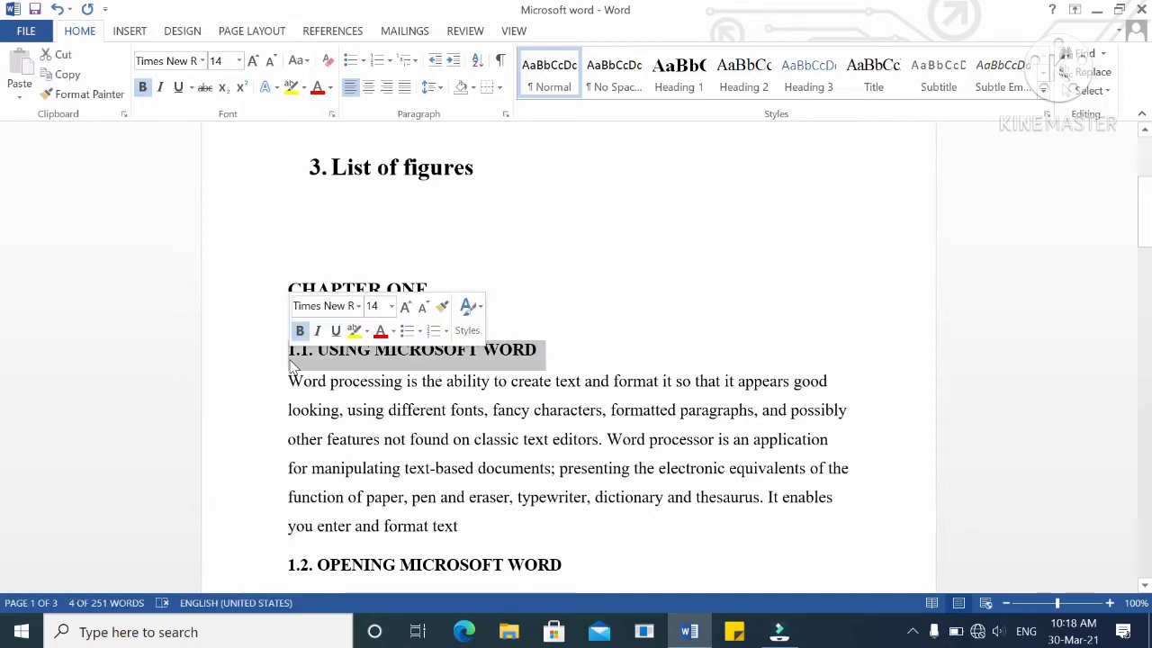
click(745, 77)
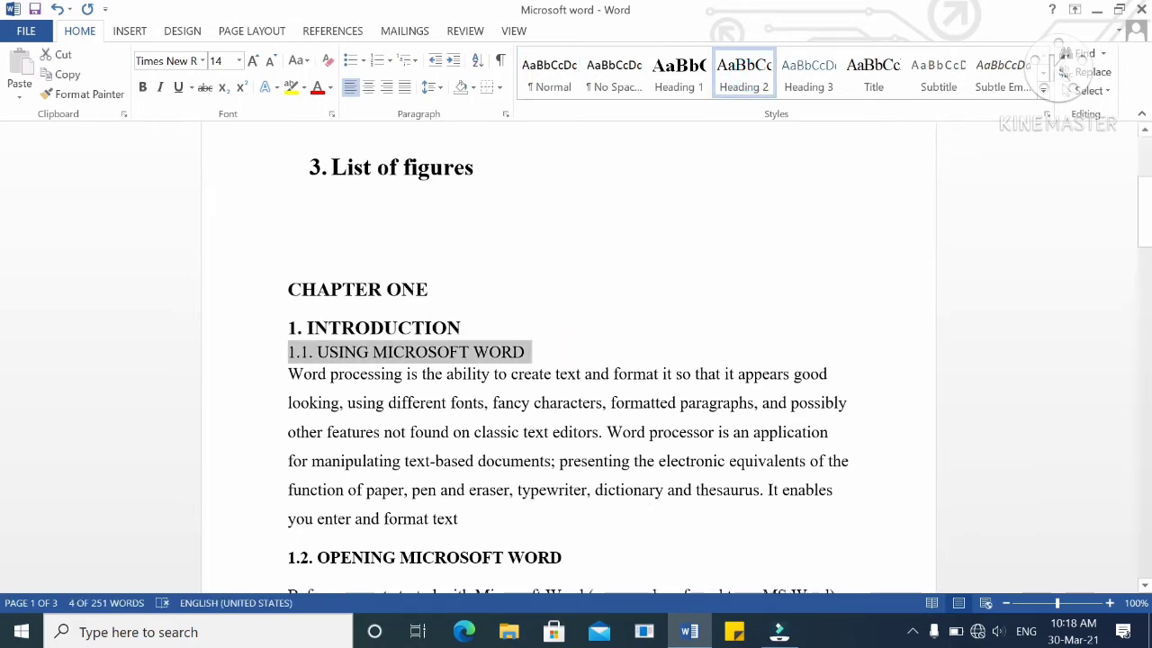
scroll(612, 360, down, 3)
scroll(576, 360, down, 2)
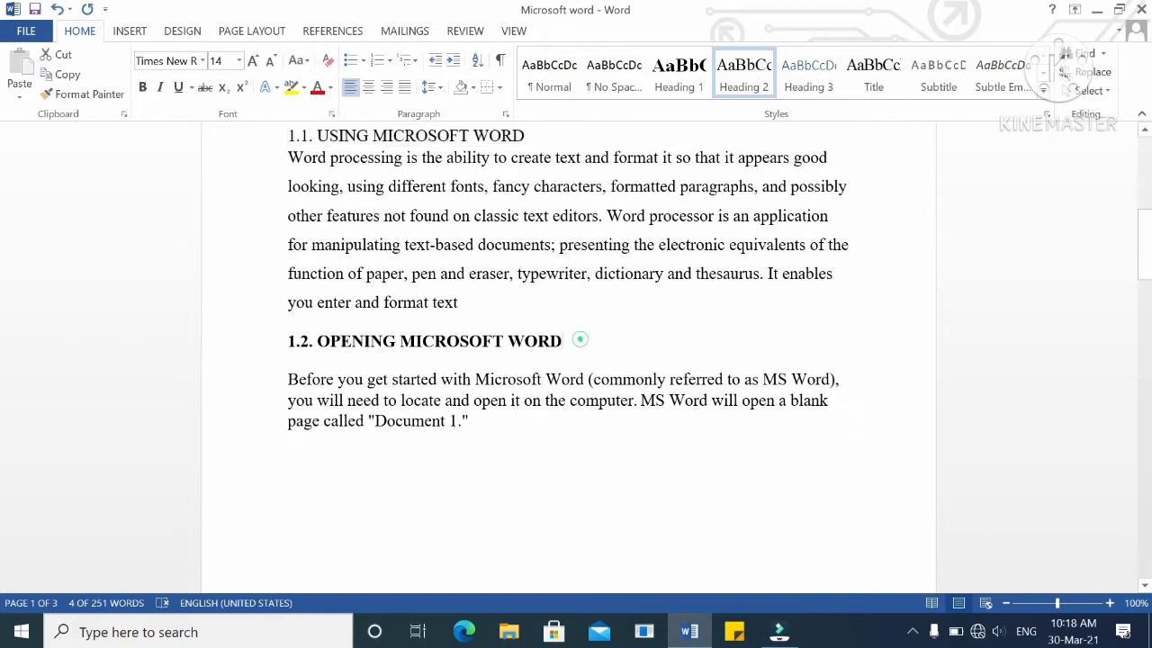
drag(579, 340, 252, 345)
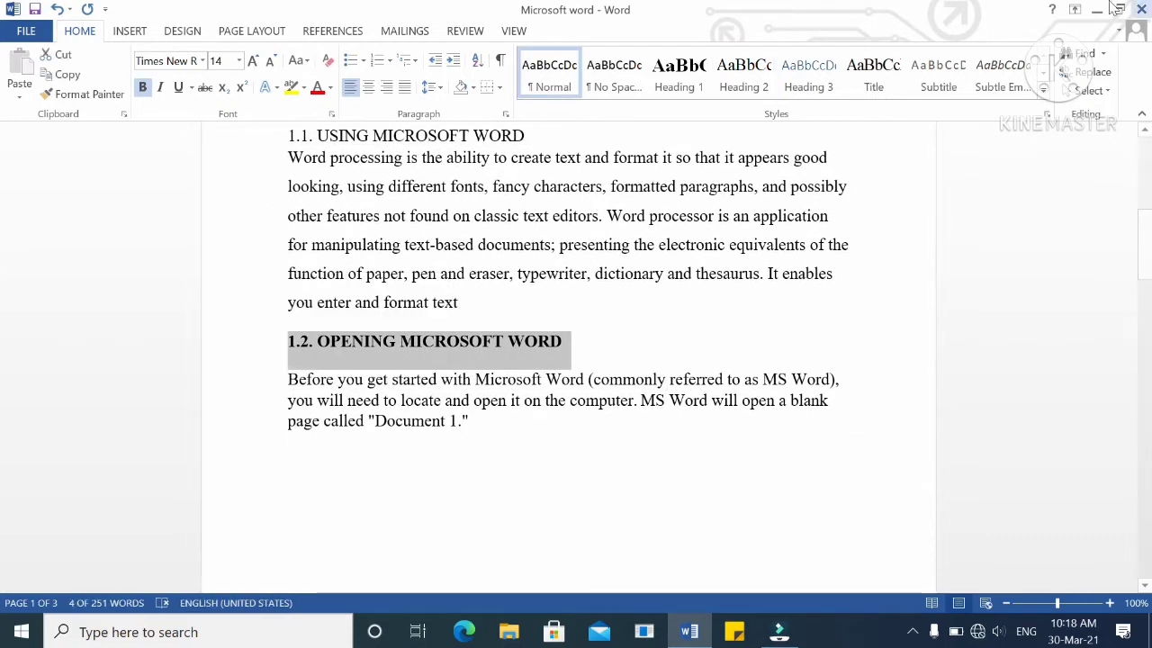
click(745, 76)
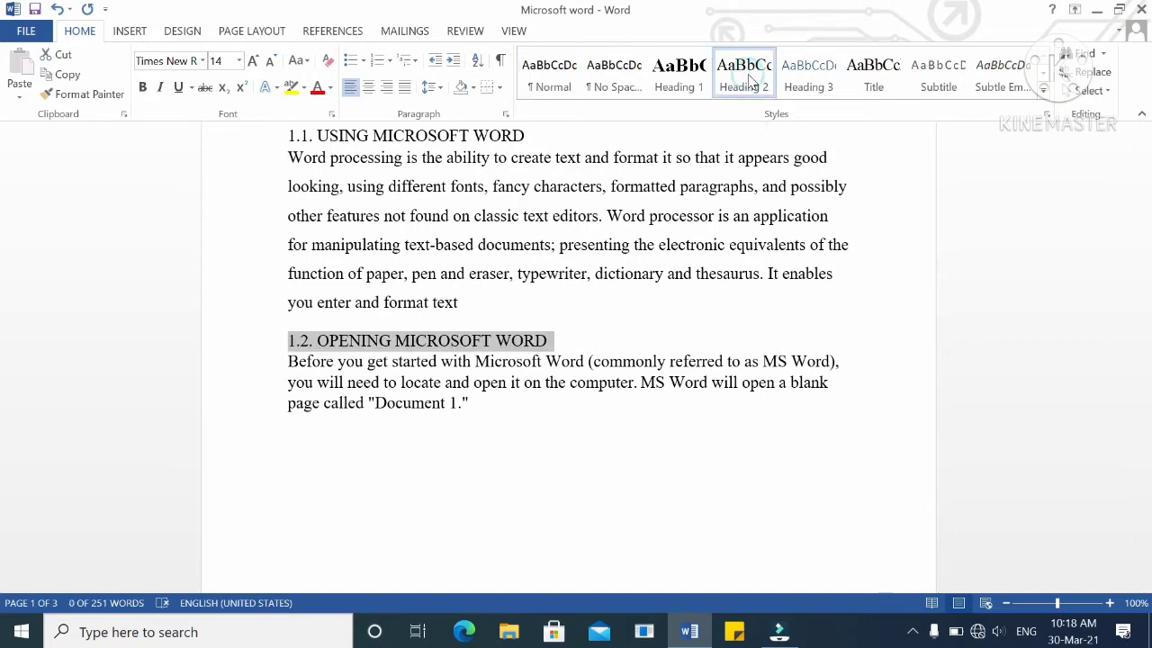
- Apply the Heading 1 style to the CHAPTER TWO and 2. COMPONENTS OF MS WORD WINDOW headings
scroll(576, 360, down, 4)
scroll(576, 360, down, 10)
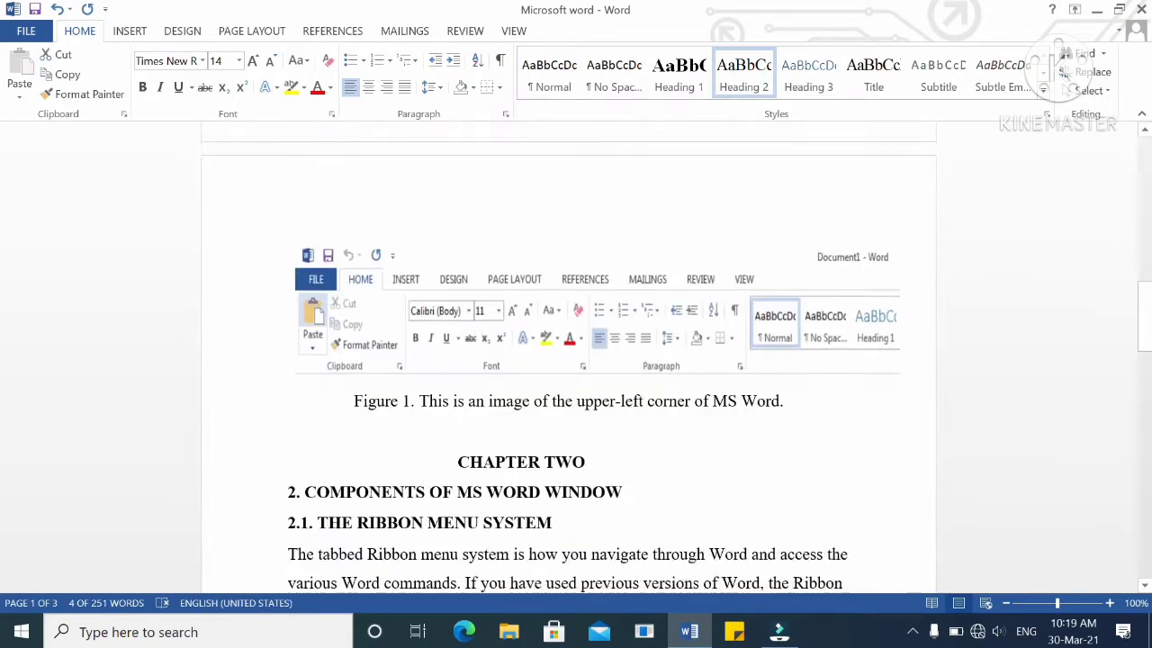
click(613, 284)
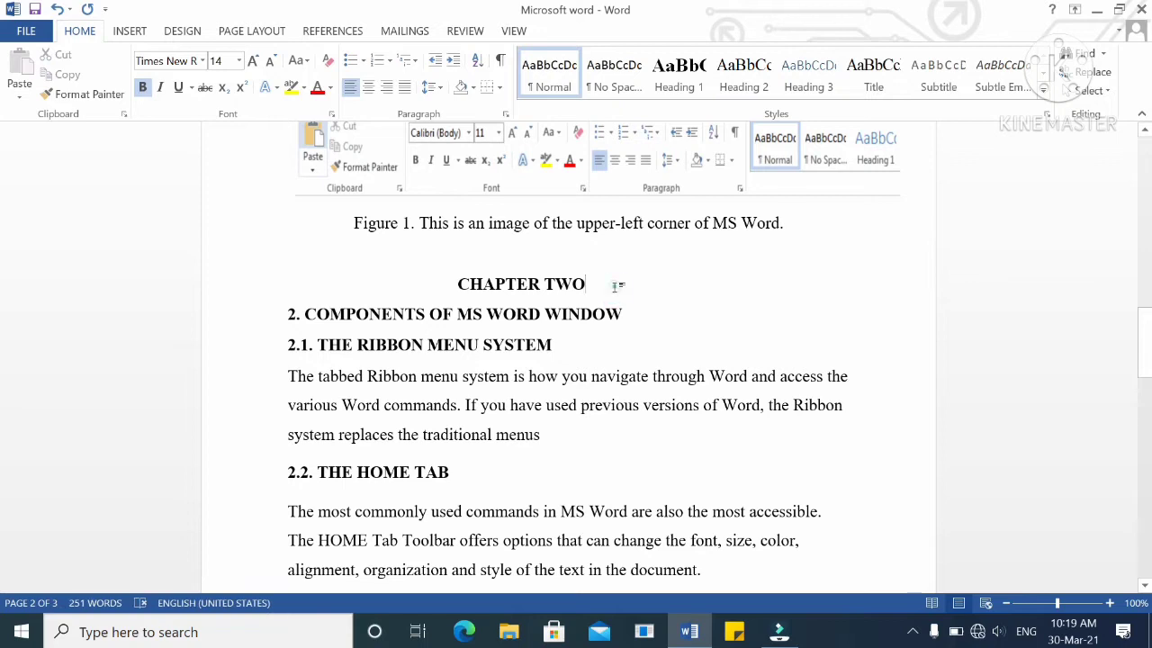
drag(615, 283, 445, 283)
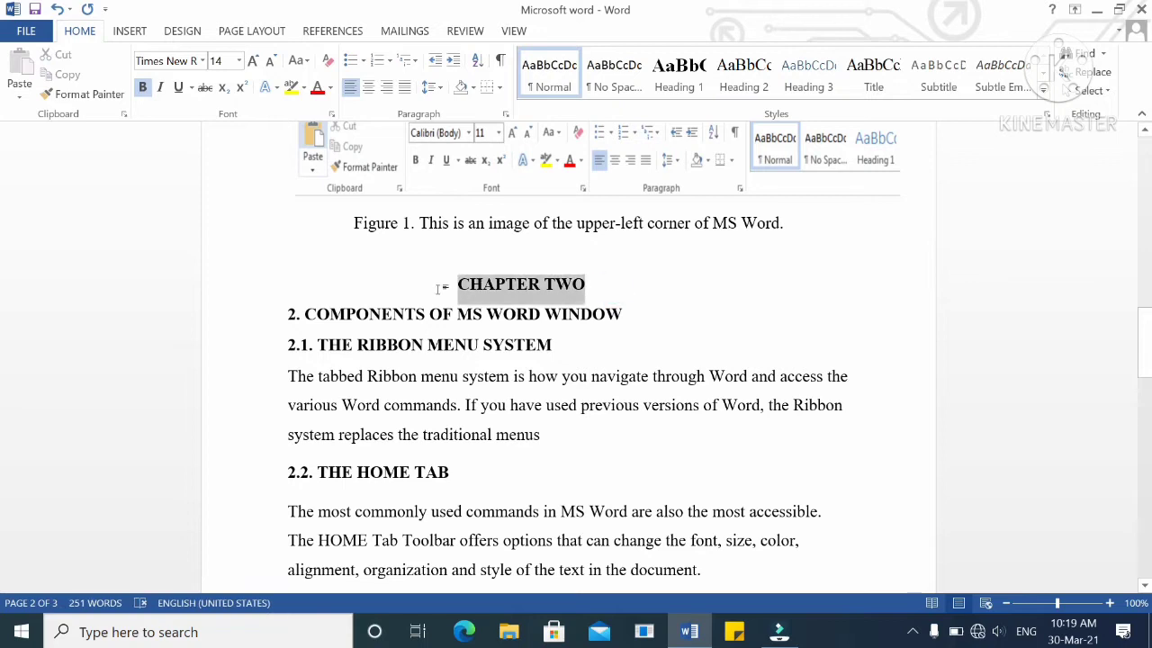
click(695, 94)
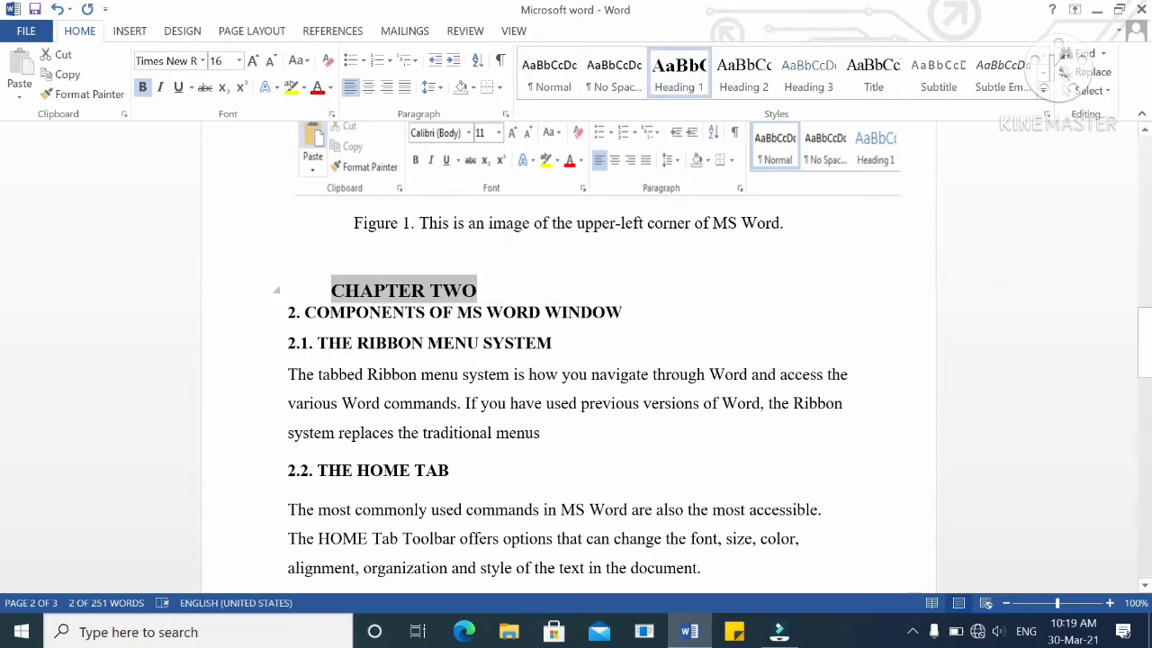
click(629, 311)
drag(628, 311, 271, 321)
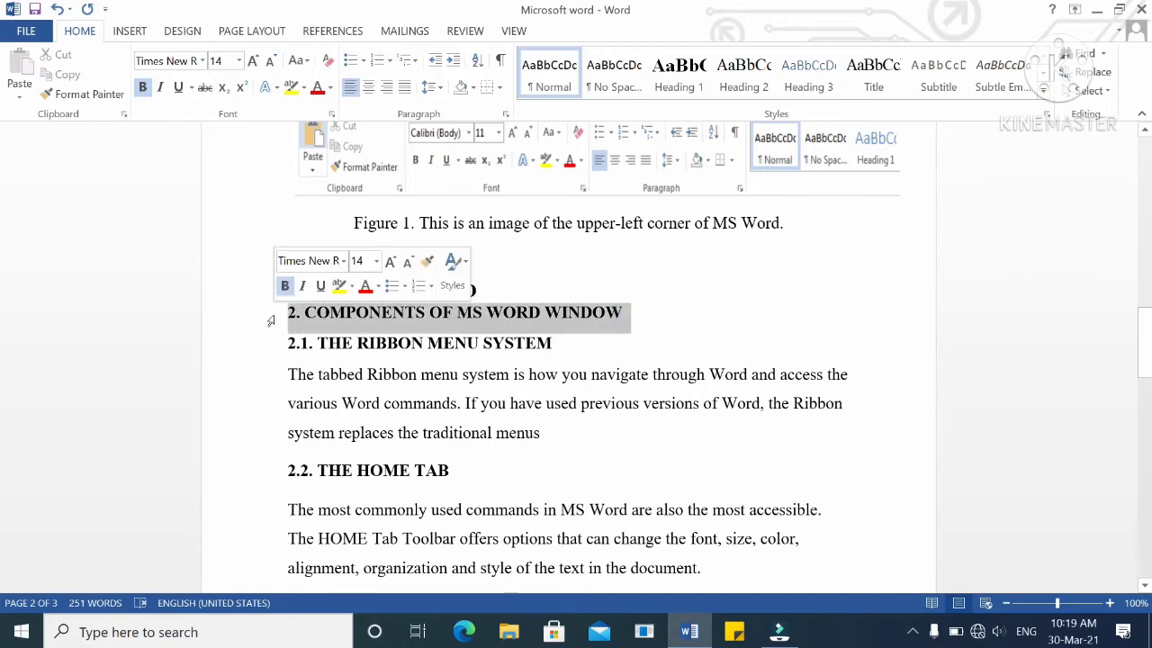
click(685, 84)
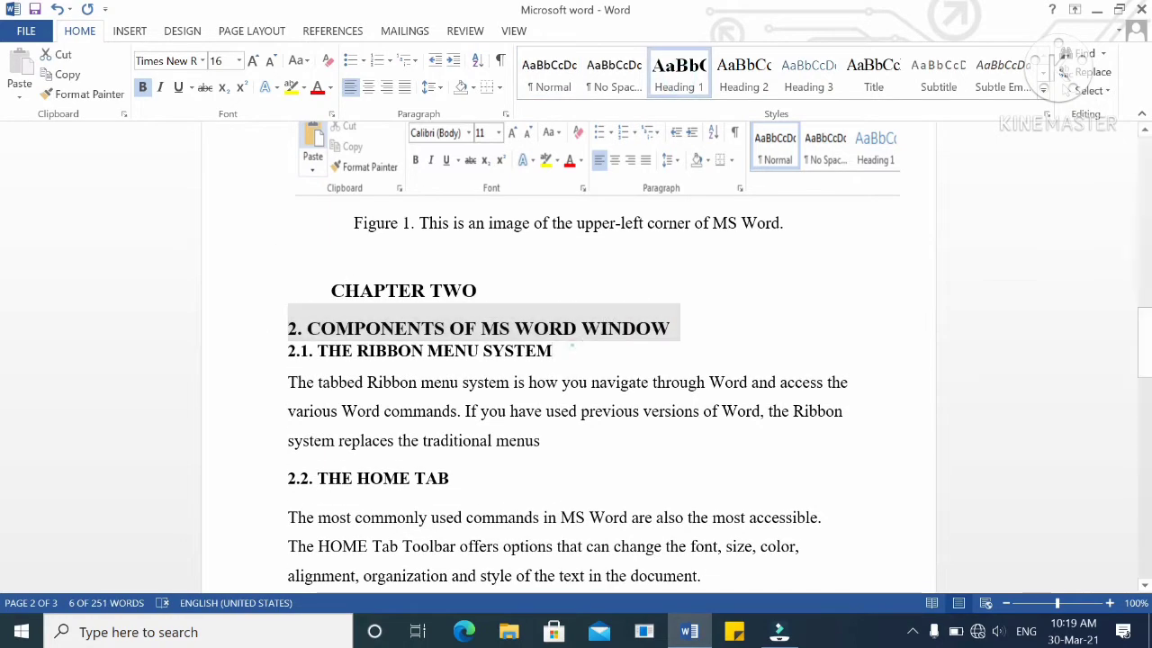
- Apply the Heading 2 style to the 2.1. THE RIBBON MENU SYSTEM heading
click(571, 346)
drag(560, 351, 288, 351)
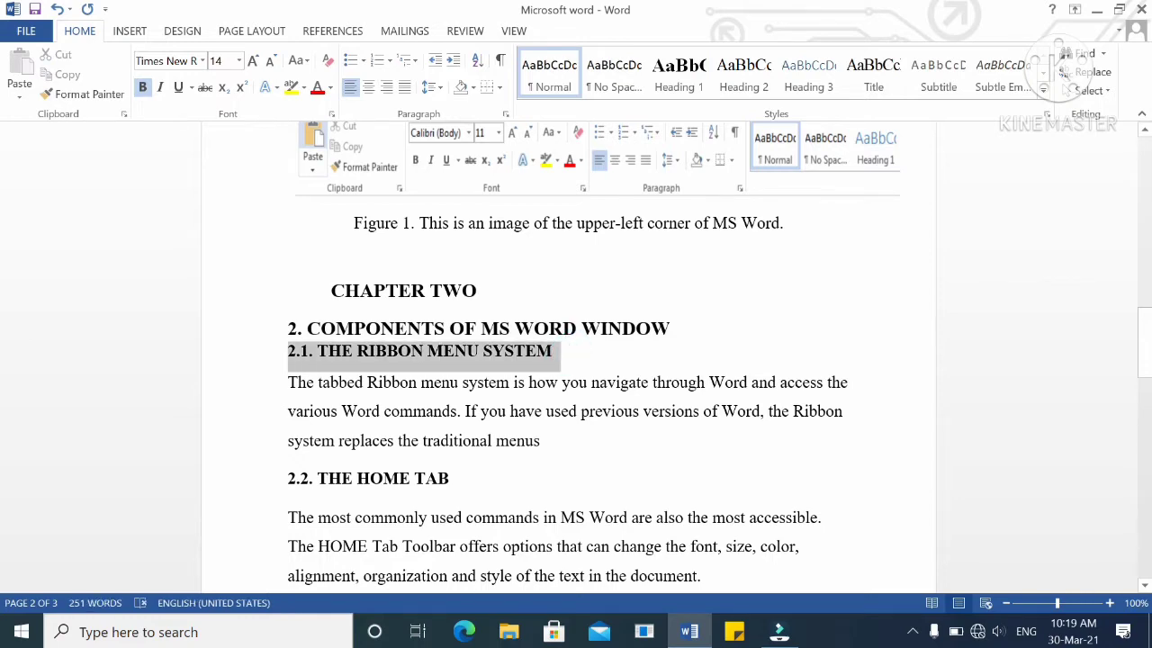
click(744, 74)
scroll(494, 388, down, 2)
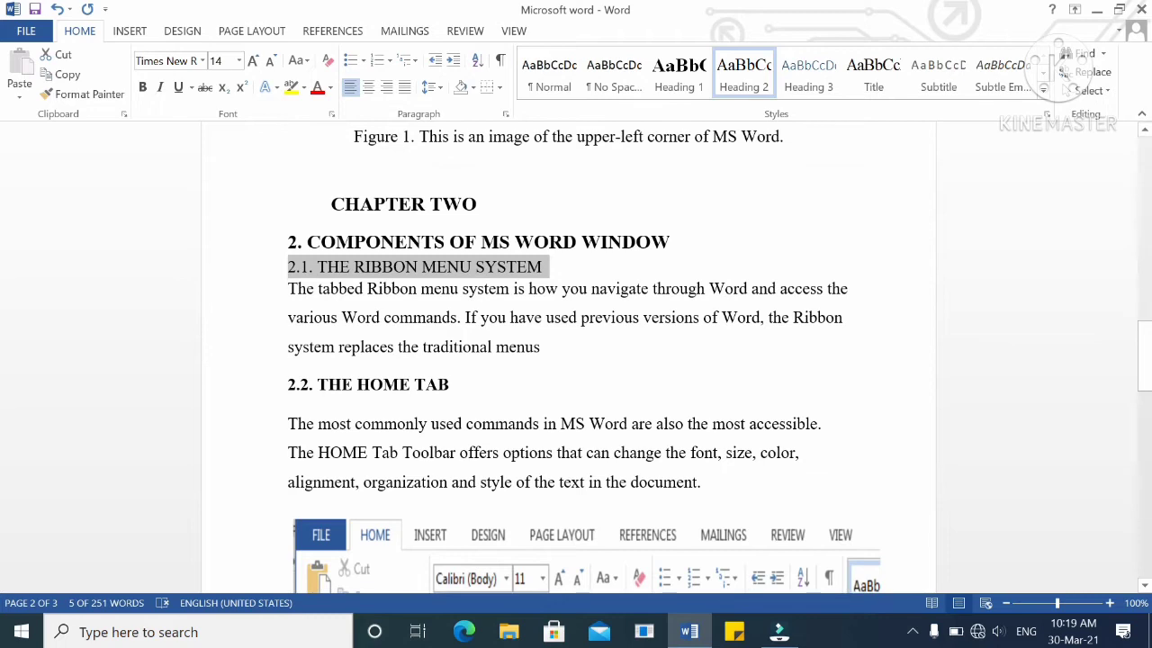
- Apply the Heading 2 style to the 2.2. THE HOME TAB heading
click(494, 388)
drag(493, 388, 289, 398)
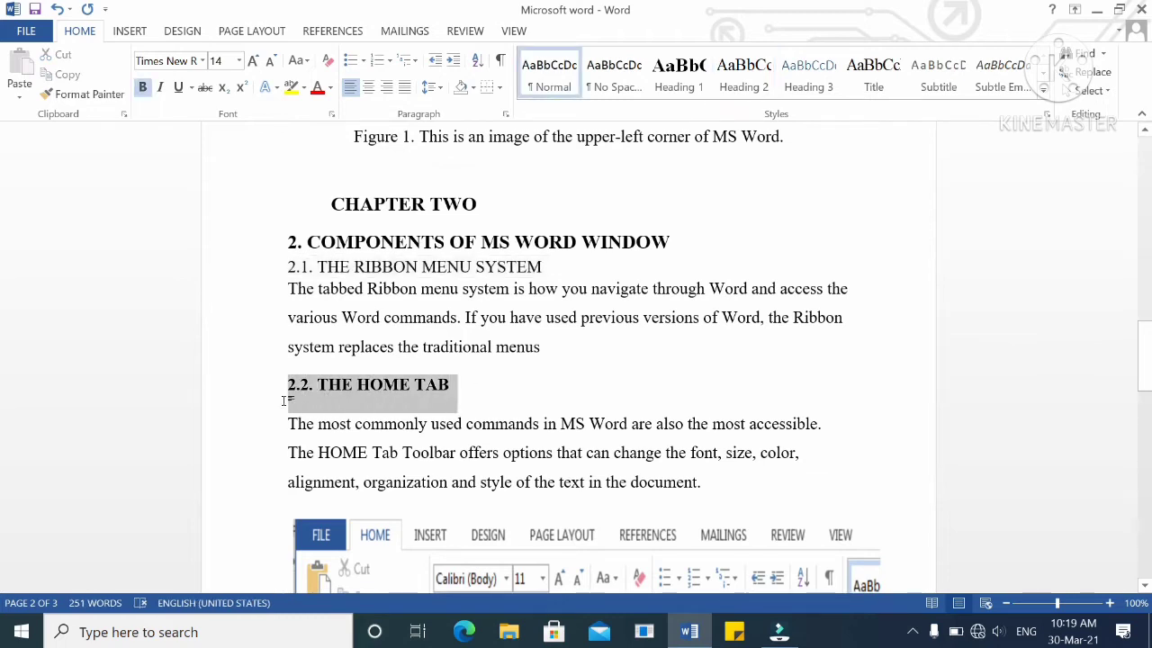
click(744, 76)
- Apply the Heading 2 style to the 2.3. COMBINATION AND FUNCTIONS IN MS WORD heading
scroll(567, 360, down, 9)
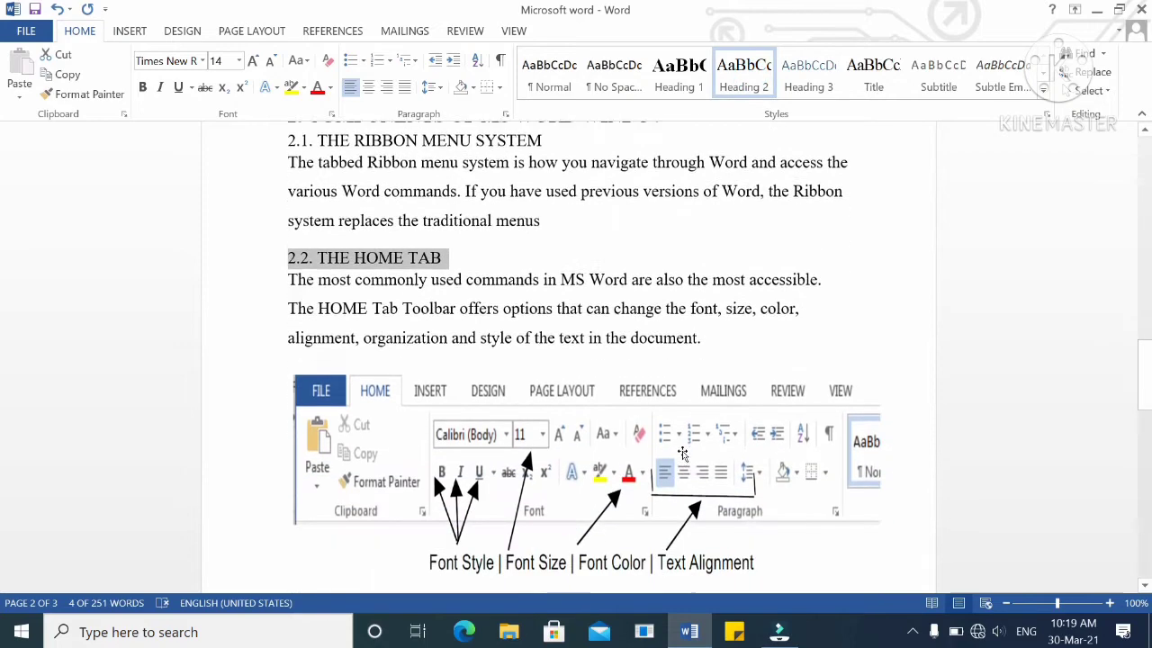
scroll(684, 450, down, 6)
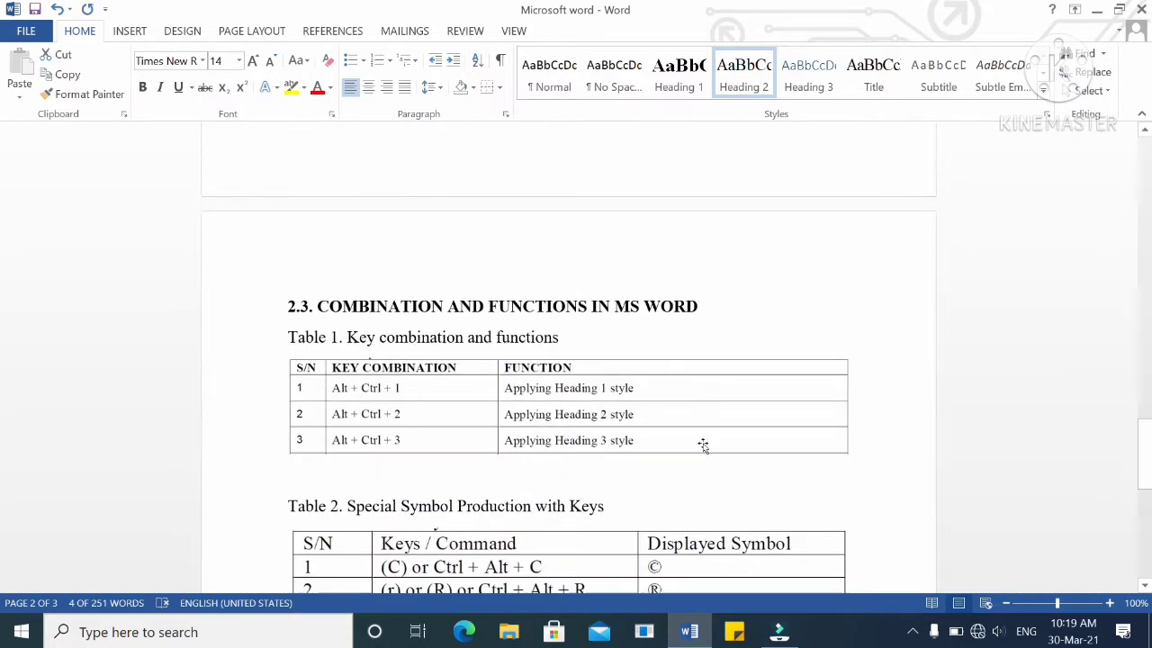
click(728, 305)
drag(727, 304, 309, 200)
scroll(309, 222, up, 3)
scroll(309, 222, up, 4)
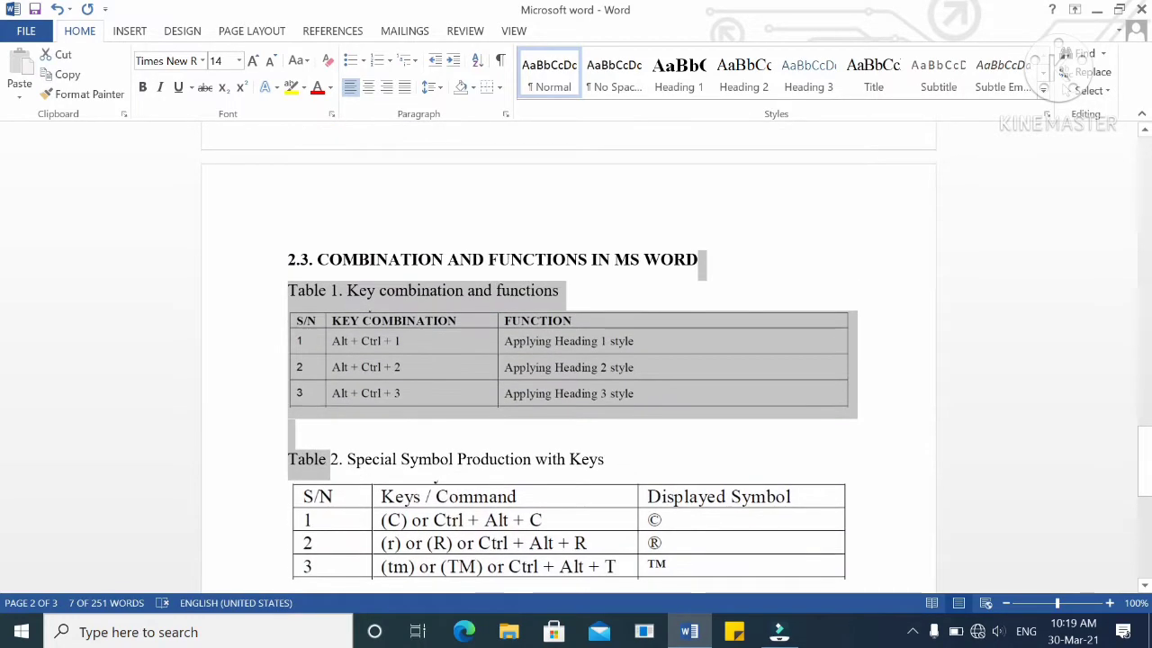
click(714, 309)
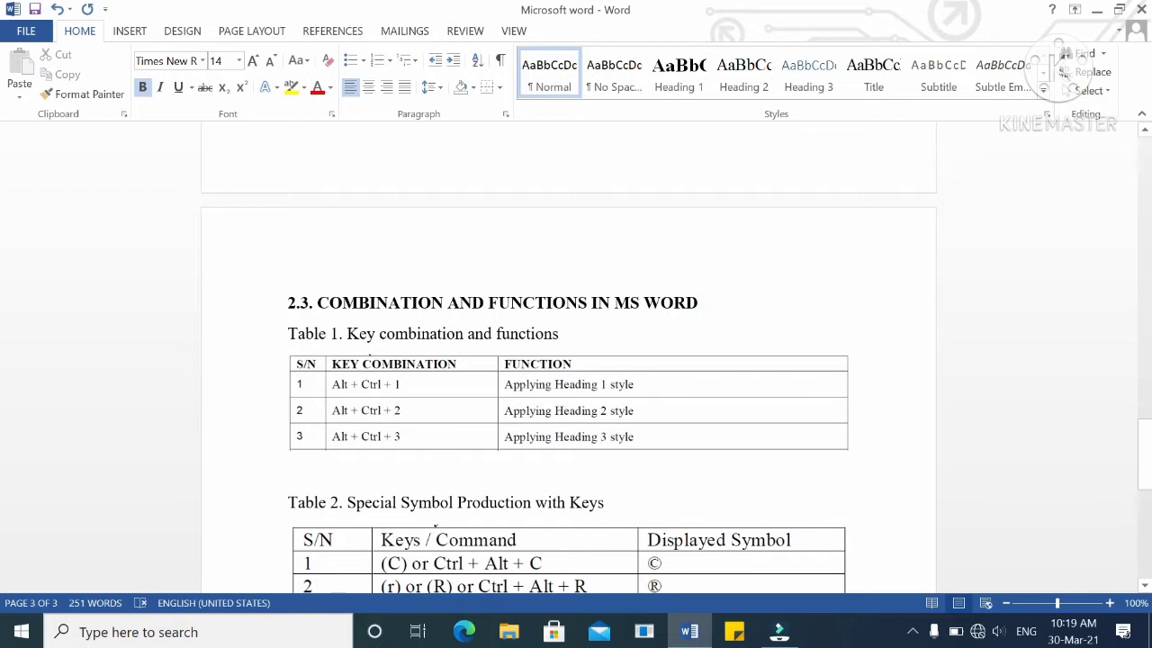
drag(488, 305, 317, 305)
click(712, 304)
drag(712, 303, 288, 304)
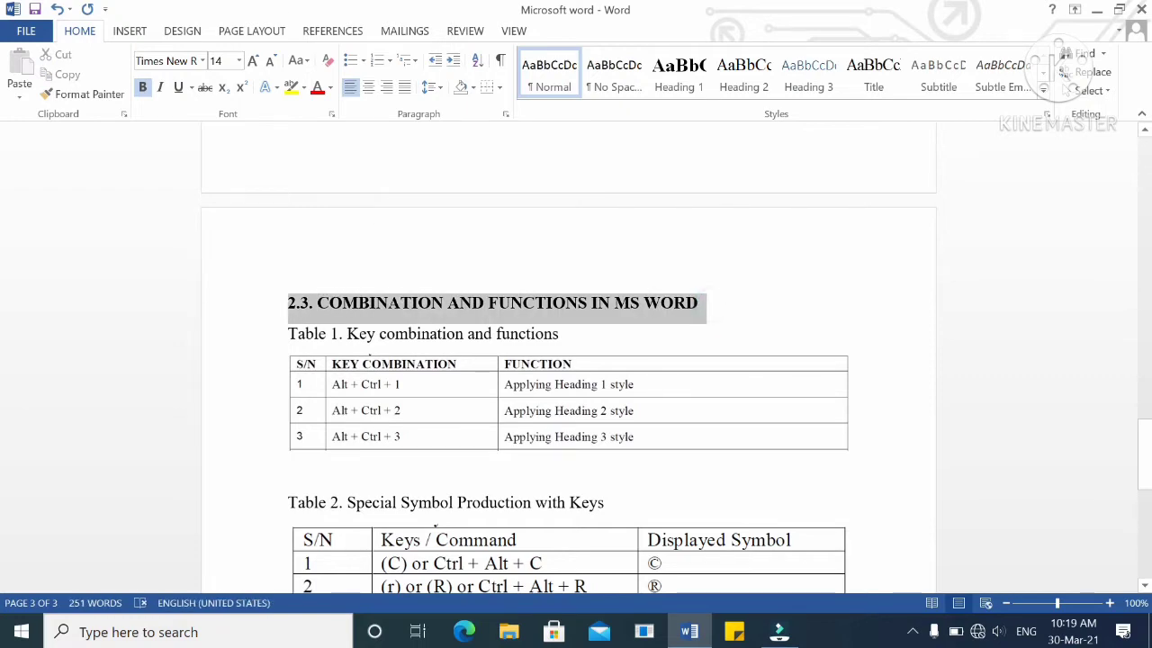
click(754, 79)
- Insert an Automatic Table 1 table of contents on a blank line above the MICROSOFT WORD title on the first page
scroll(674, 303, down, 6)
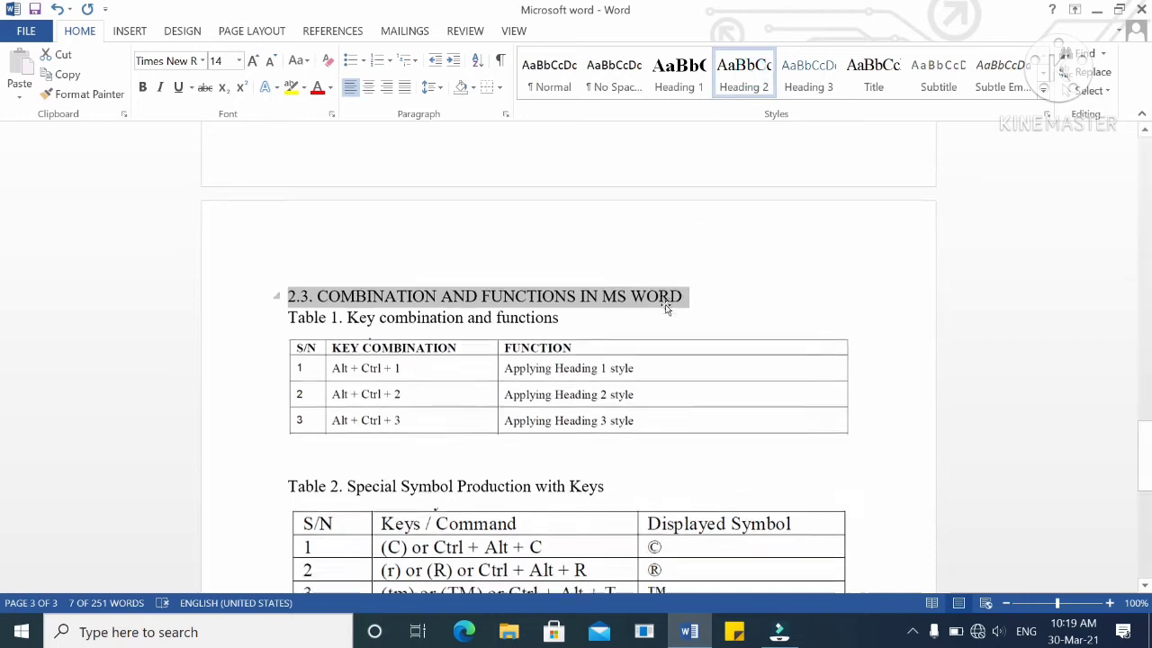
scroll(663, 306, down, 4)
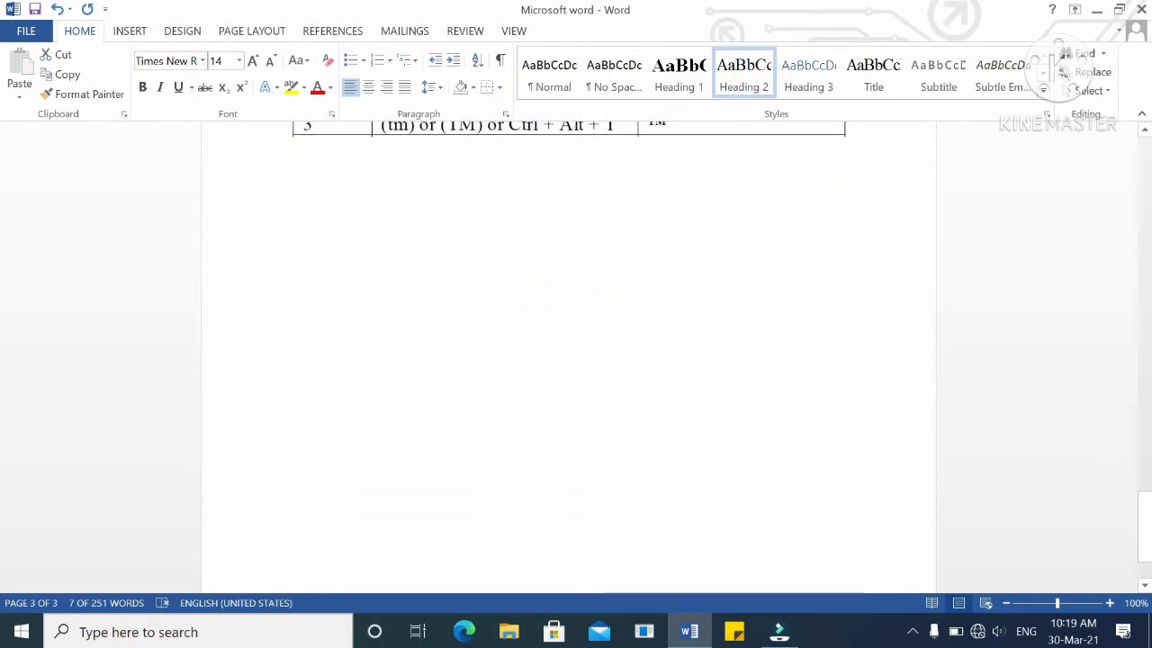
scroll(663, 306, up, 5)
scroll(664, 309, down, 3)
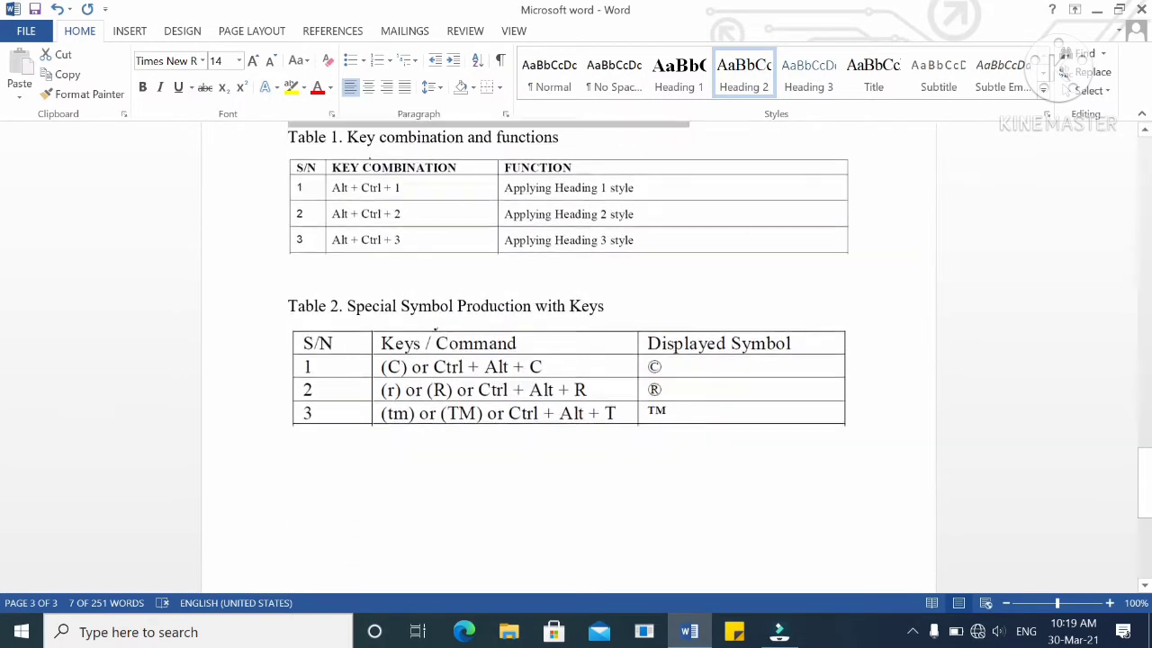
scroll(663, 309, up, 5)
scroll(669, 311, up, 20)
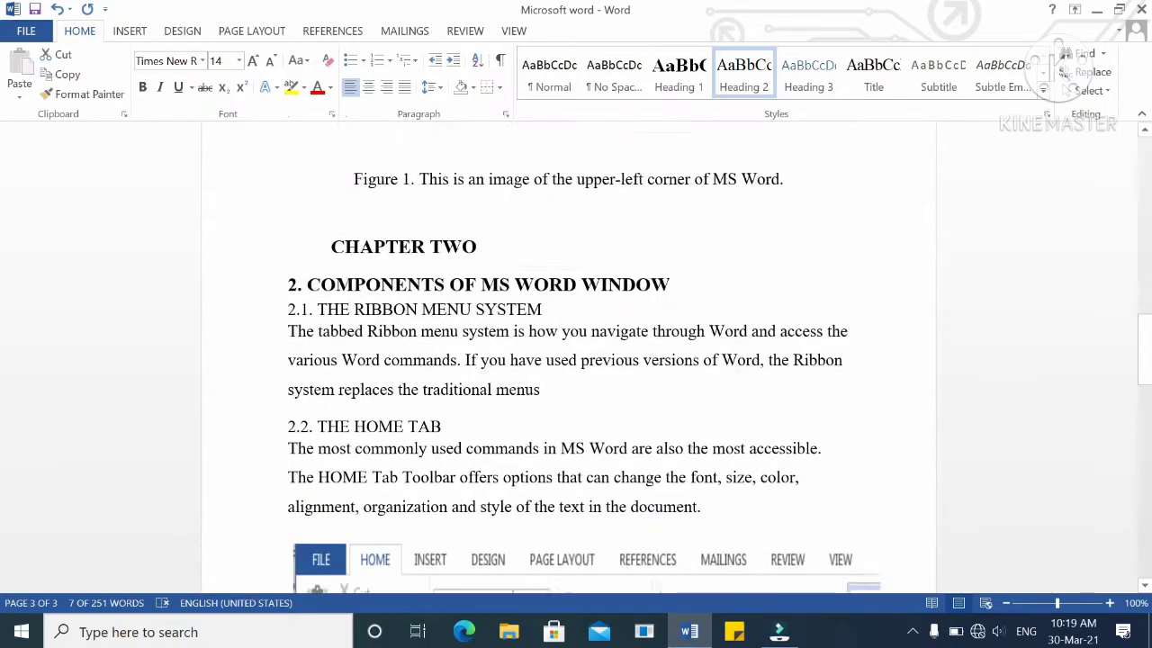
scroll(669, 312, up, 10)
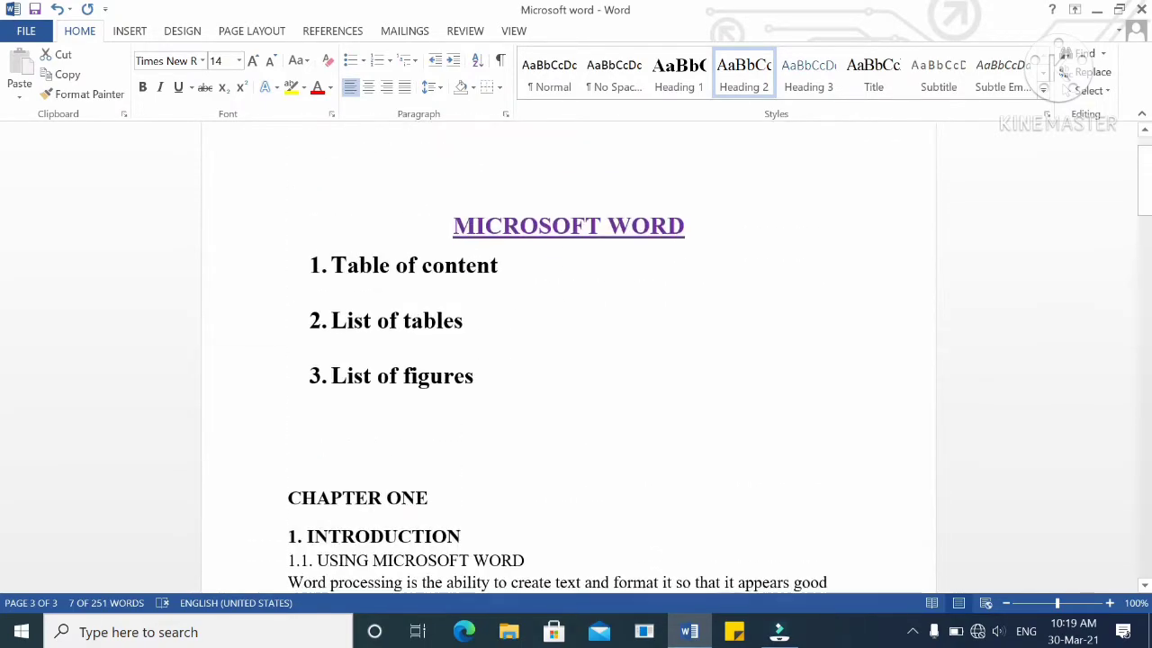
click(570, 239)
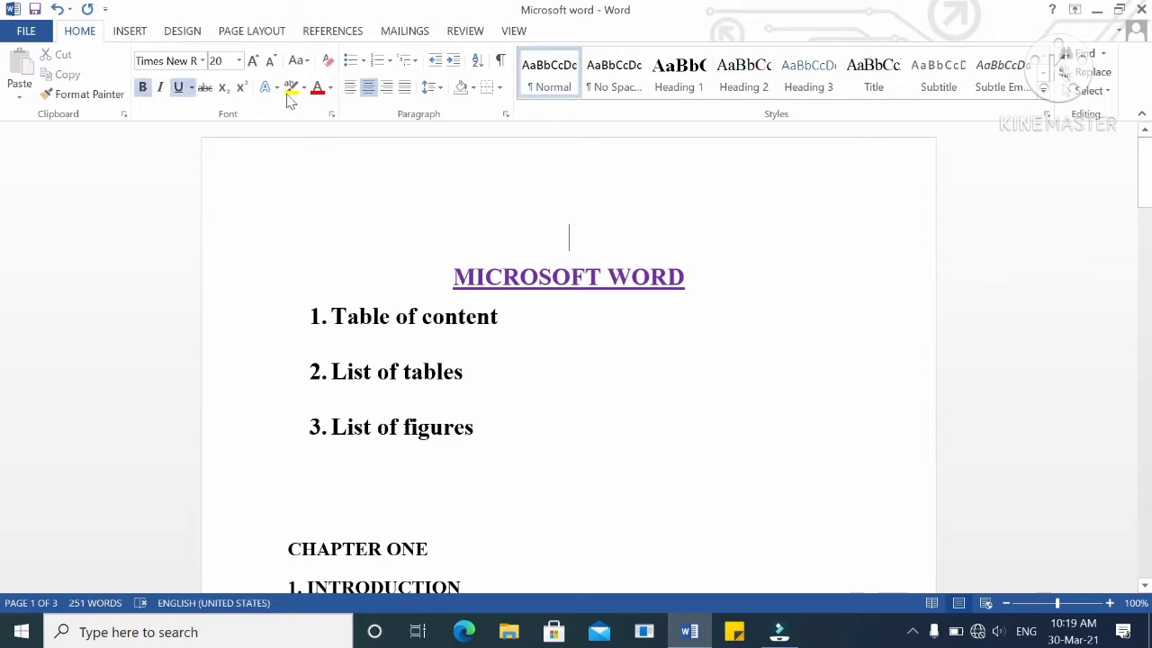
click(335, 32)
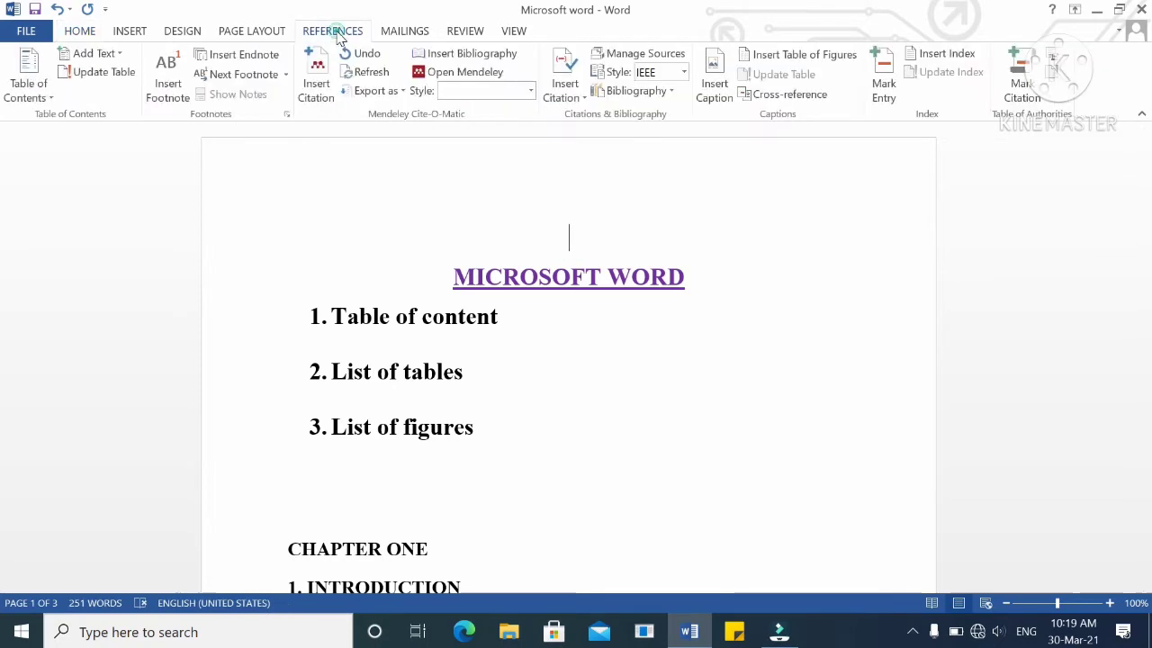
click(28, 79)
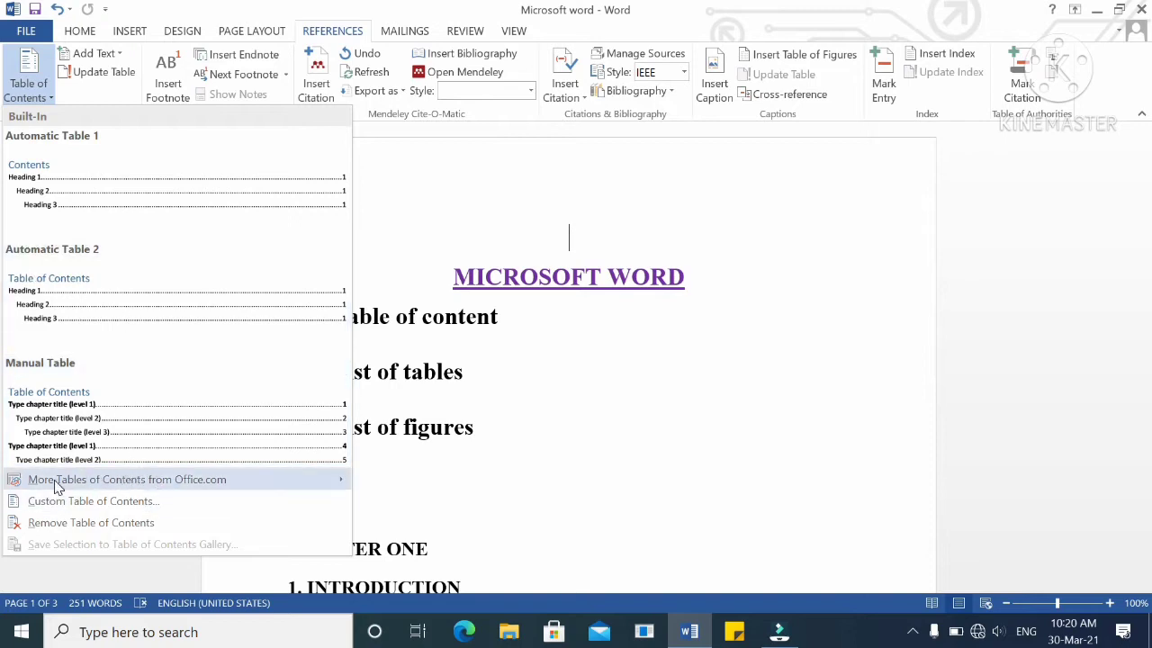
mouse_move(93, 484)
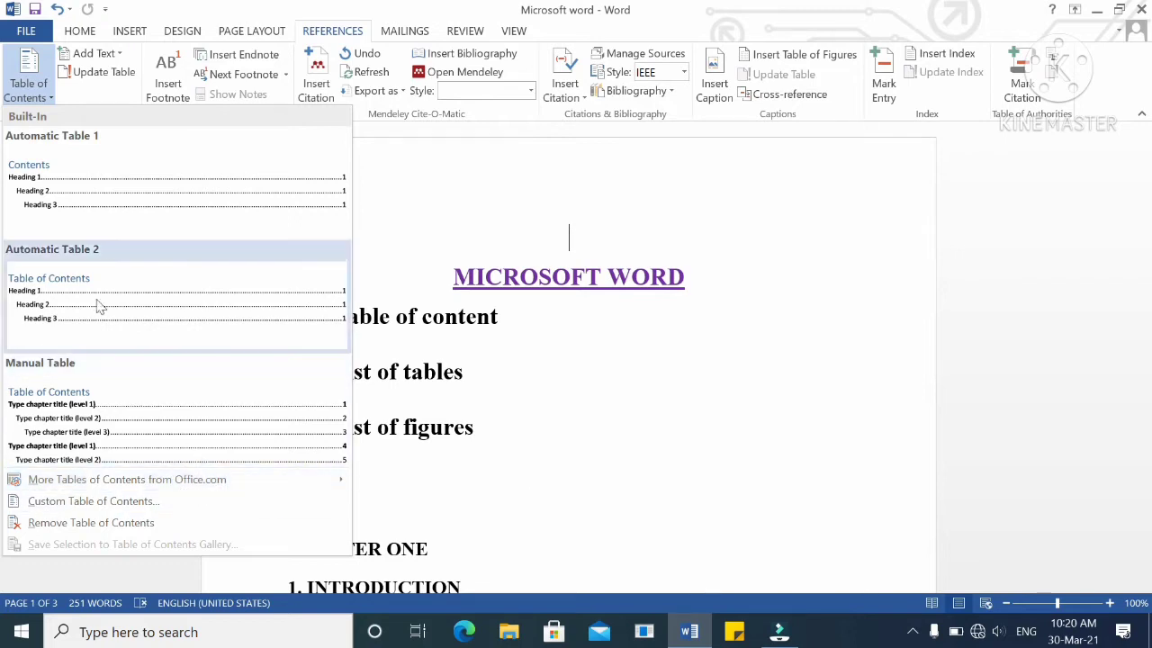
click(114, 193)
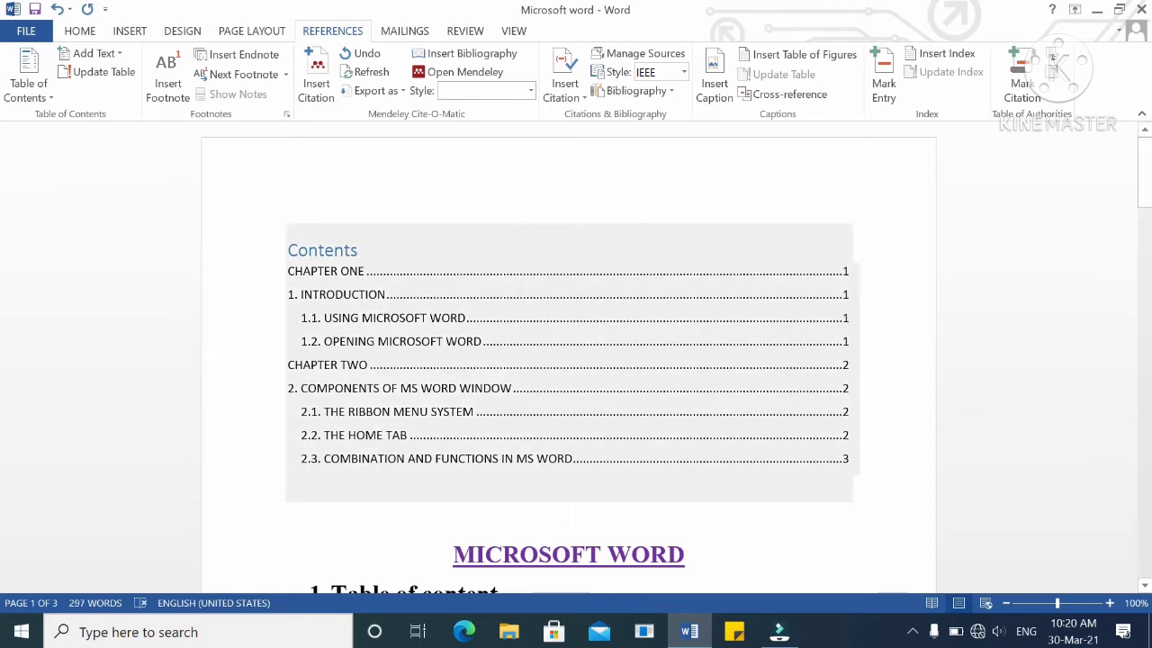
- Examine the table of contents and its update options, closing them without updating
scroll(403, 306, down, 2)
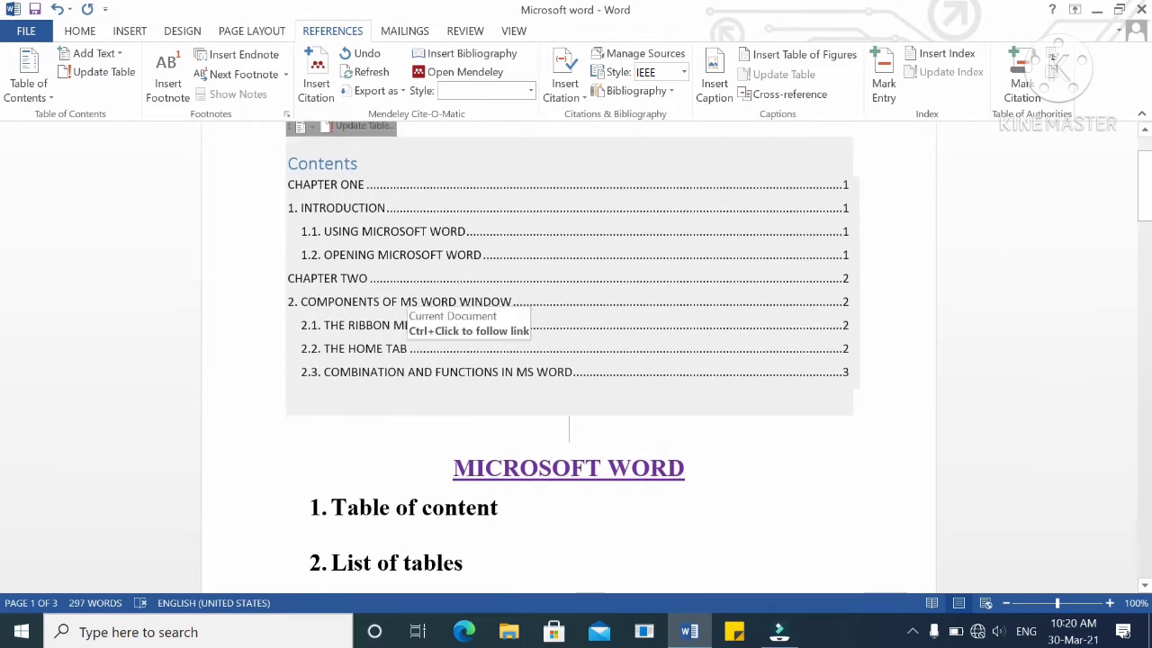
scroll(402, 306, up, 2)
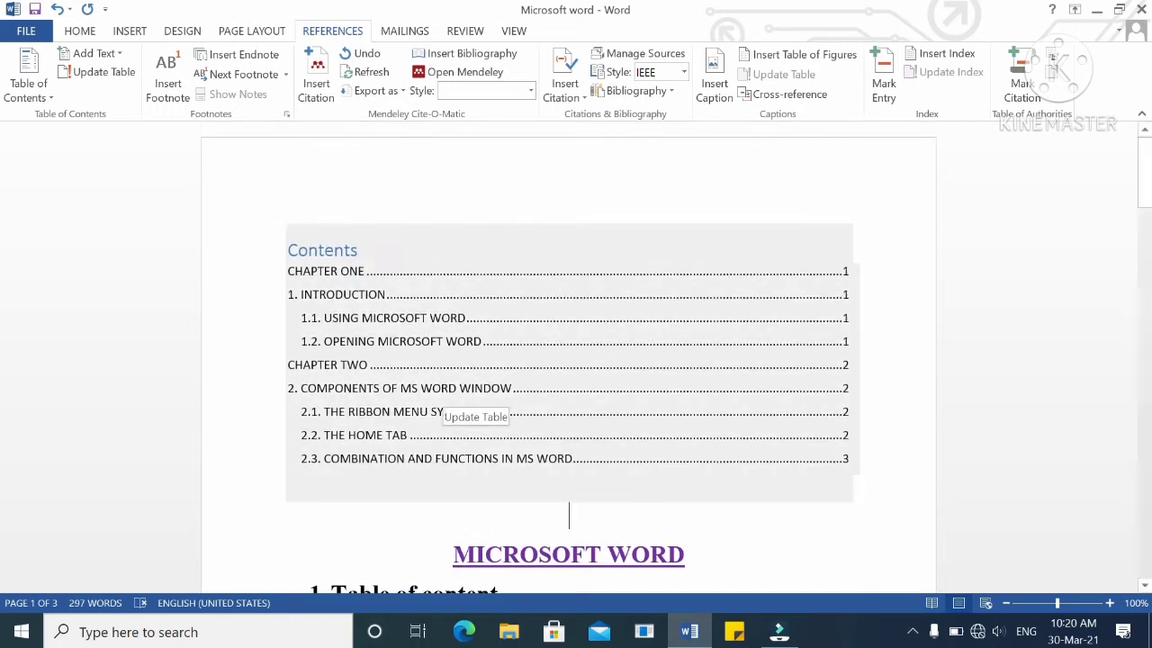
scroll(403, 307, down, 2)
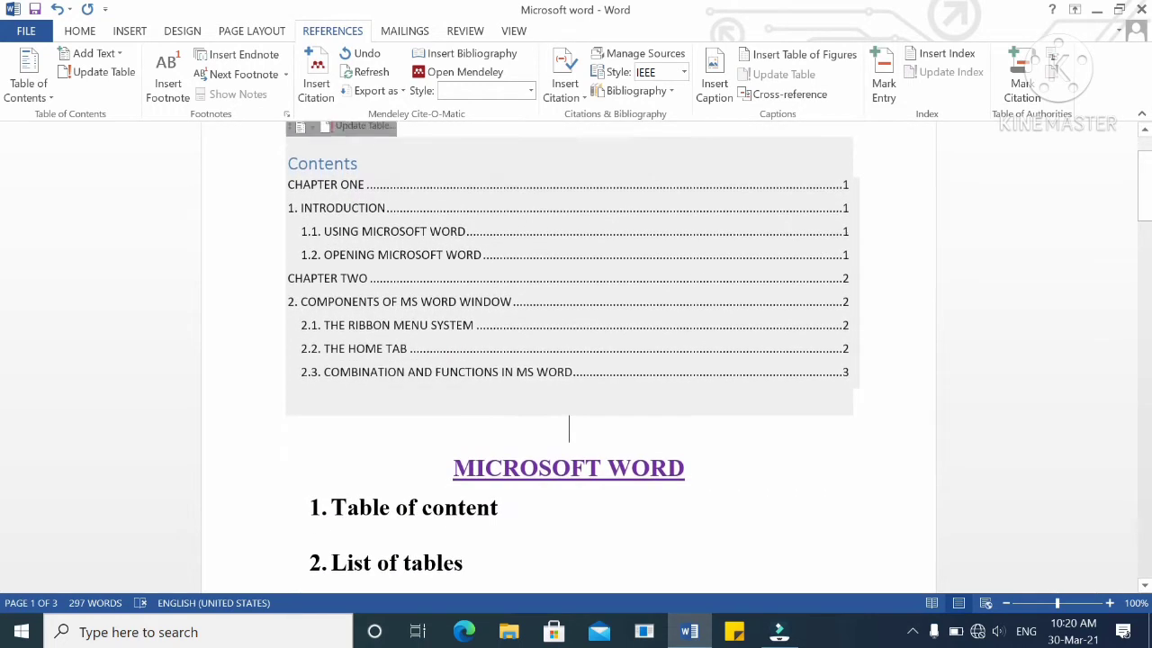
scroll(393, 291, up, 2)
click(393, 291)
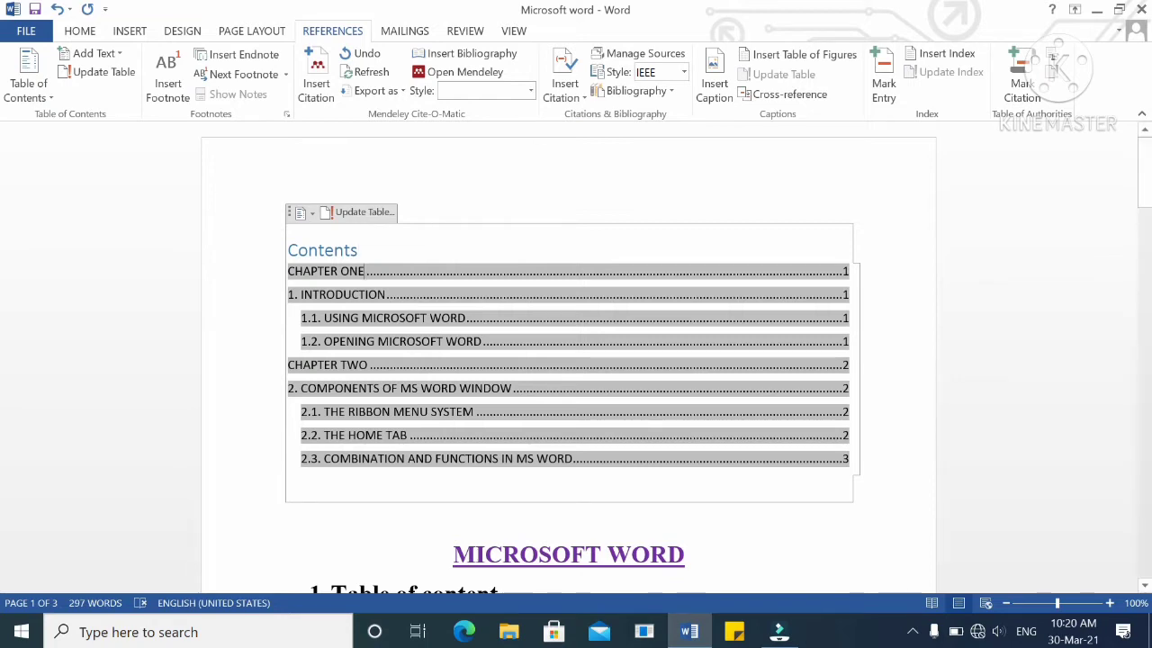
click(364, 218)
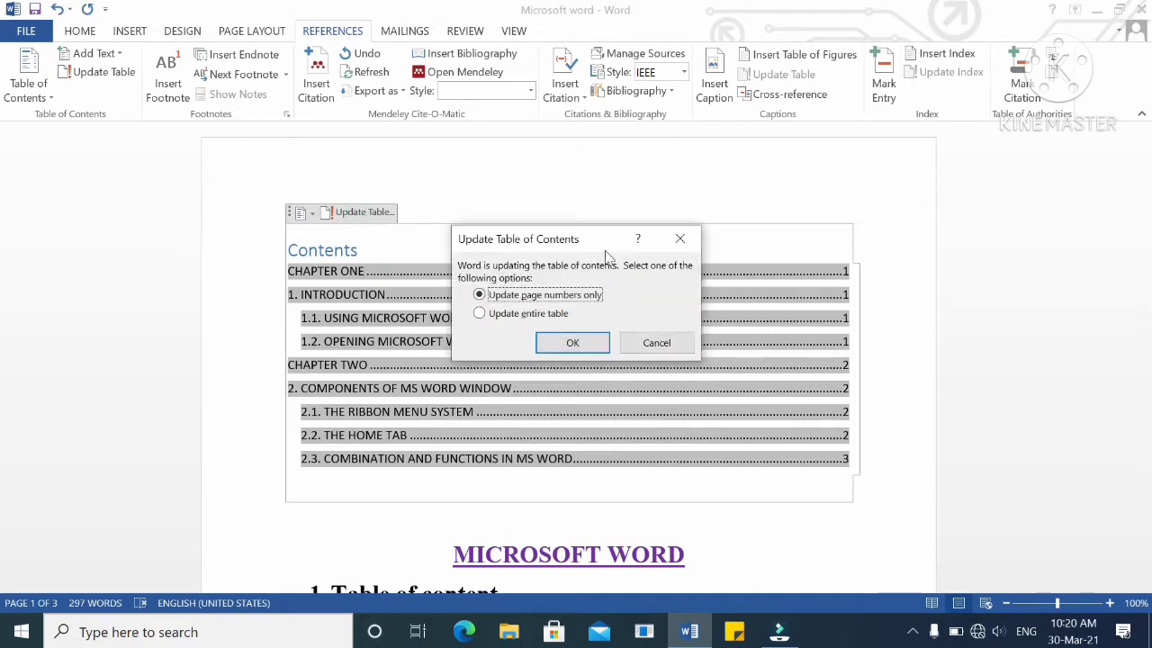
drag(597, 238, 584, 177)
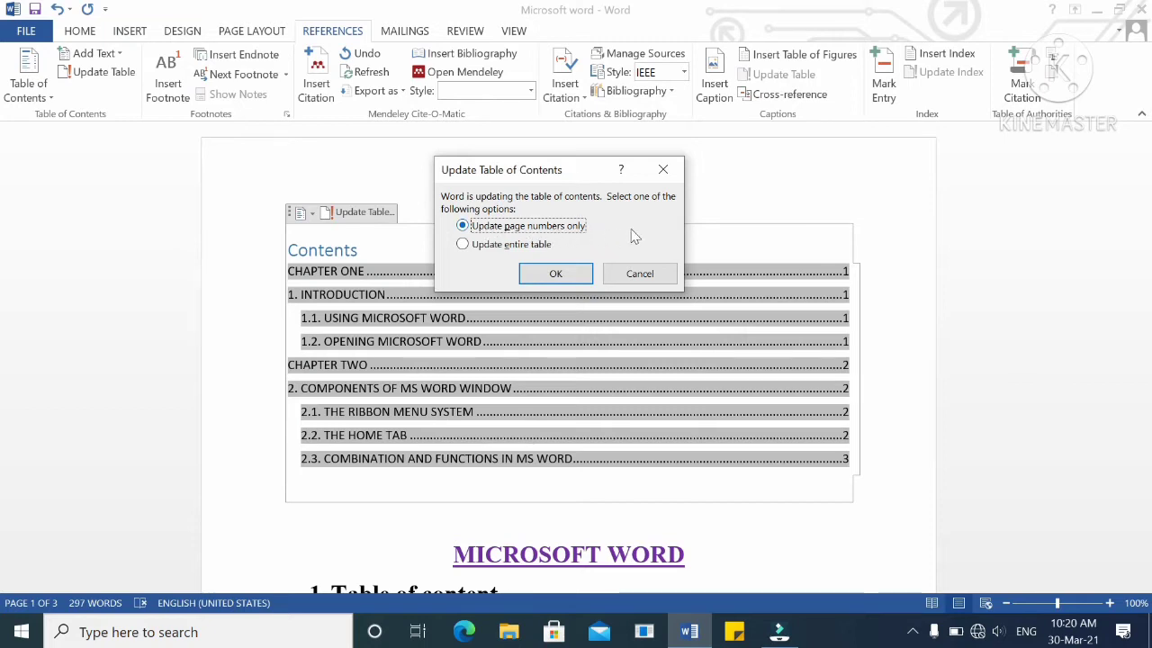
drag(582, 176, 566, 169)
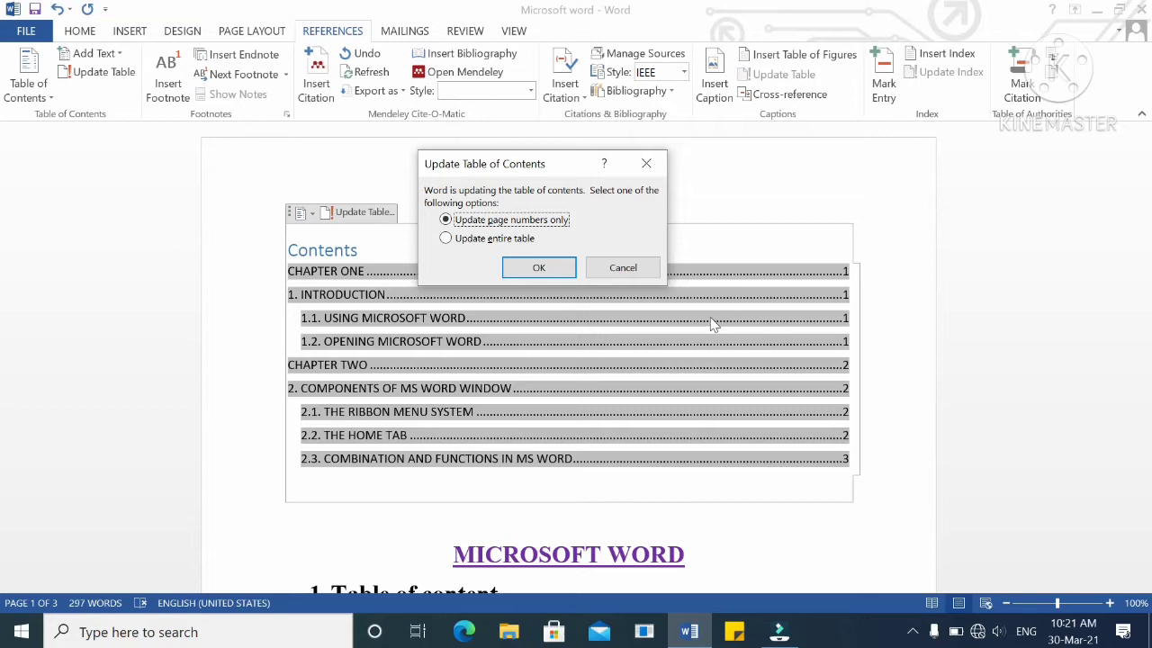
click(623, 268)
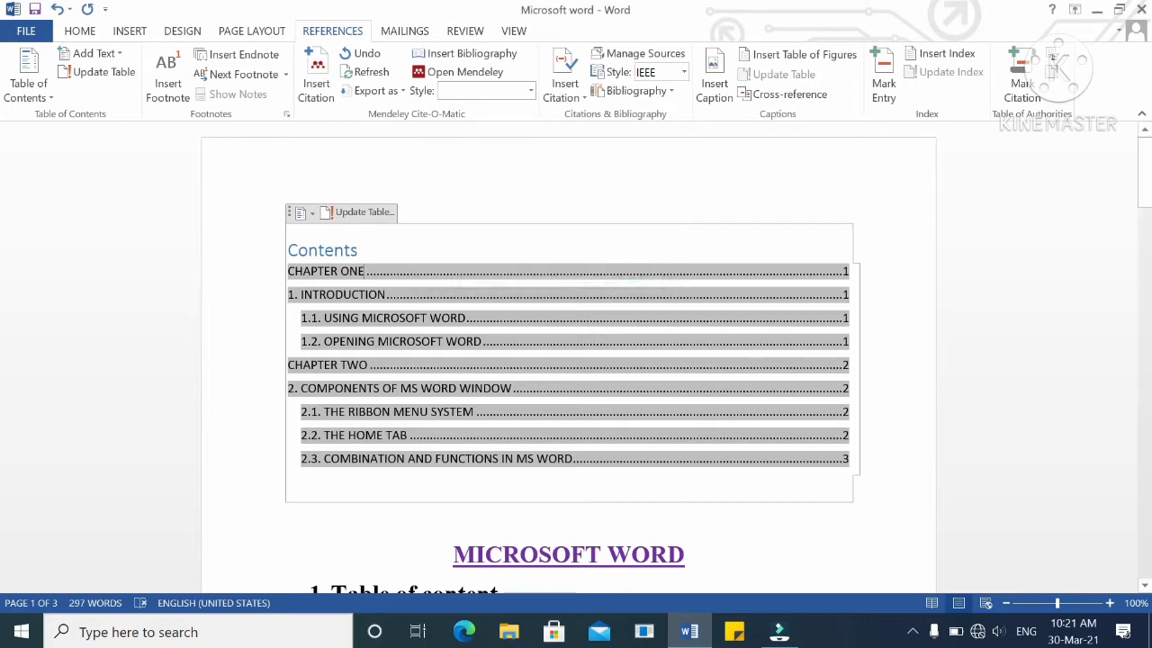
- Add the text CHAPTER THREE in the blank area below Table 2 on the last page
scroll(1145, 255, down, 10)
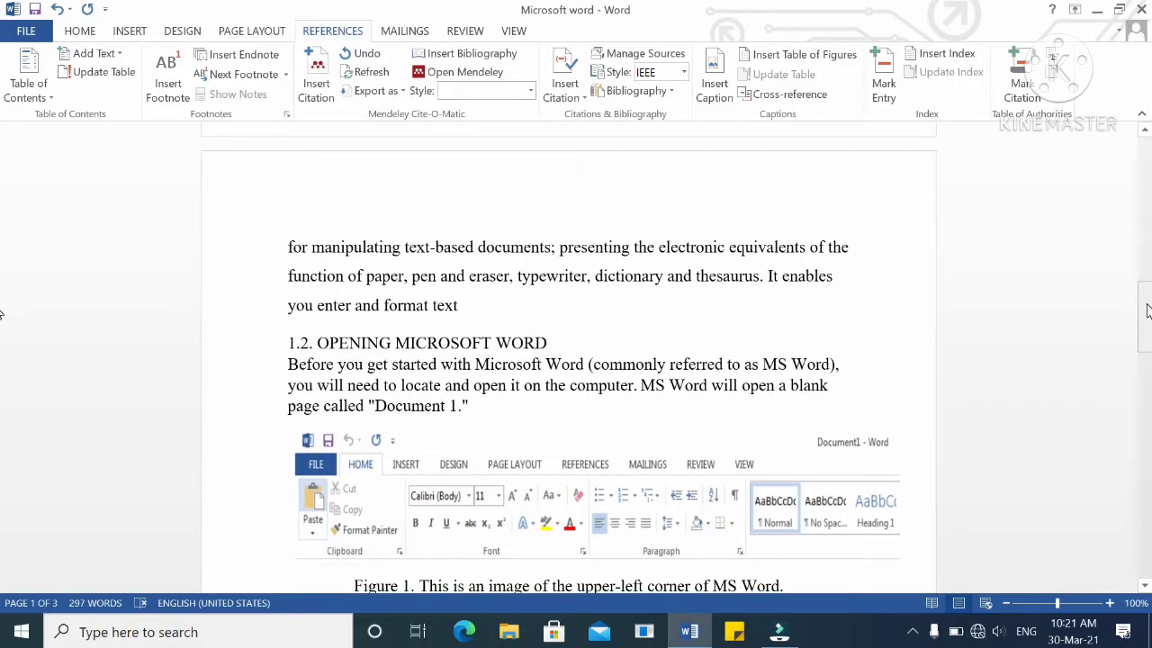
drag(1147, 308, 1136, 553)
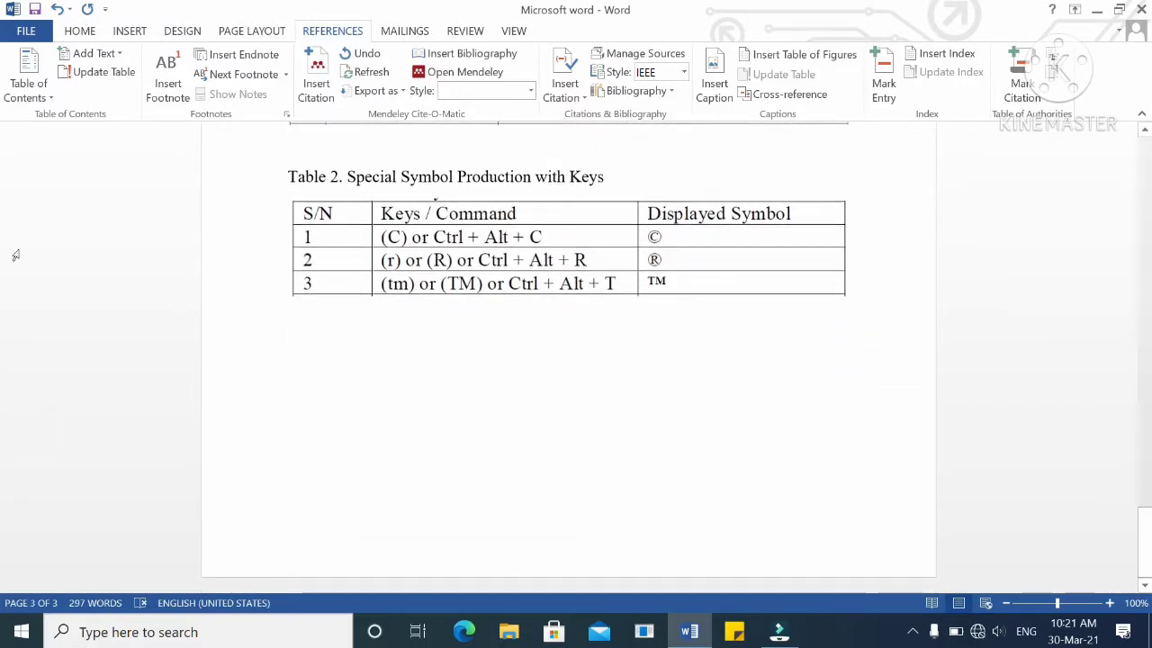
click(414, 345)
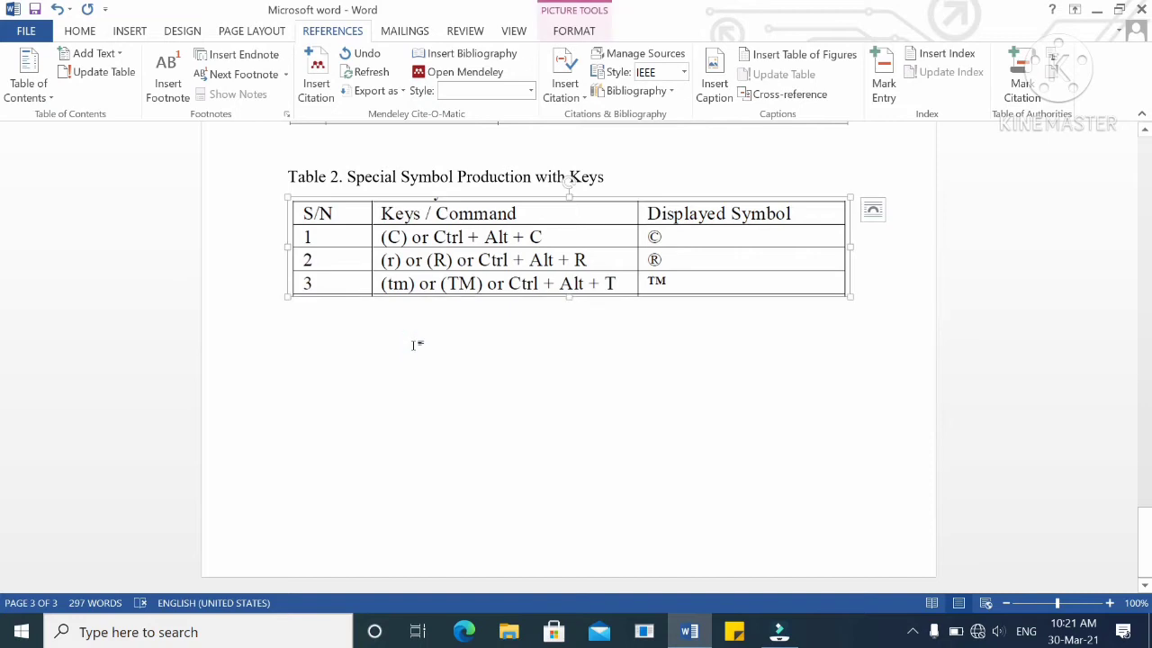
click(419, 388)
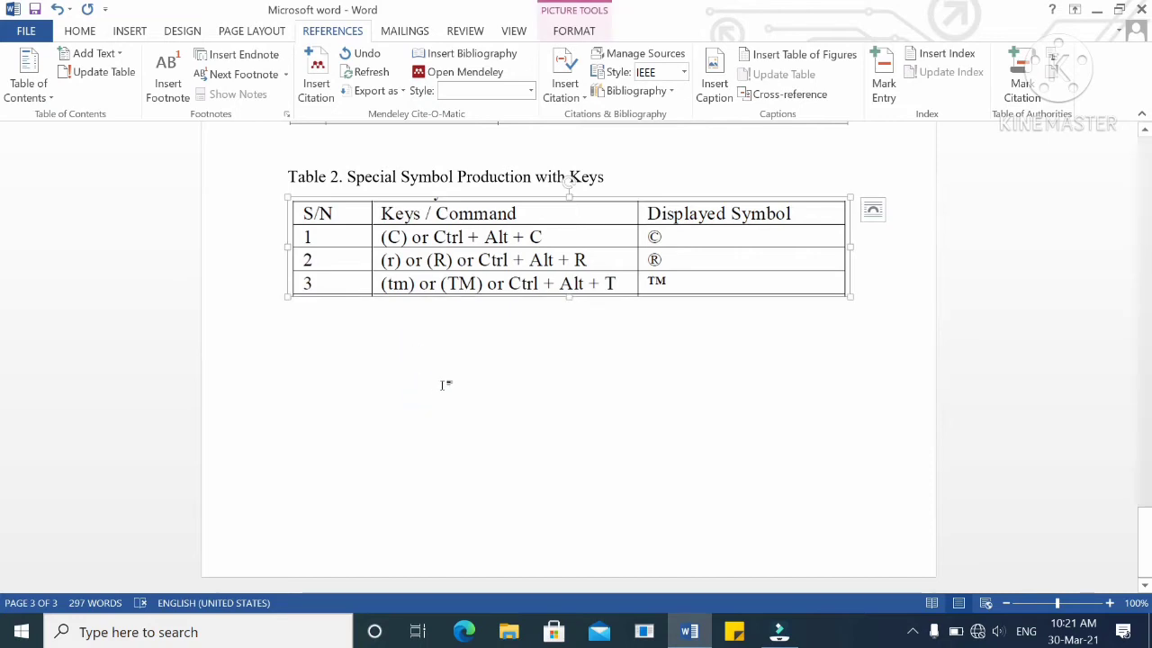
click(441, 384)
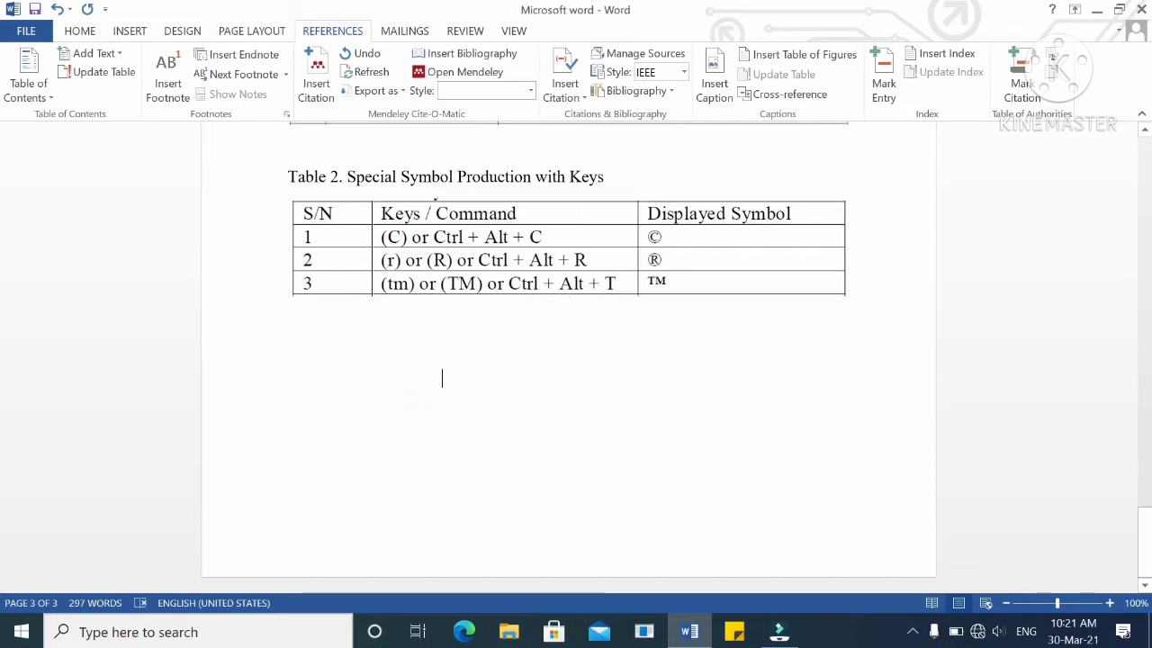
text(CHAP)
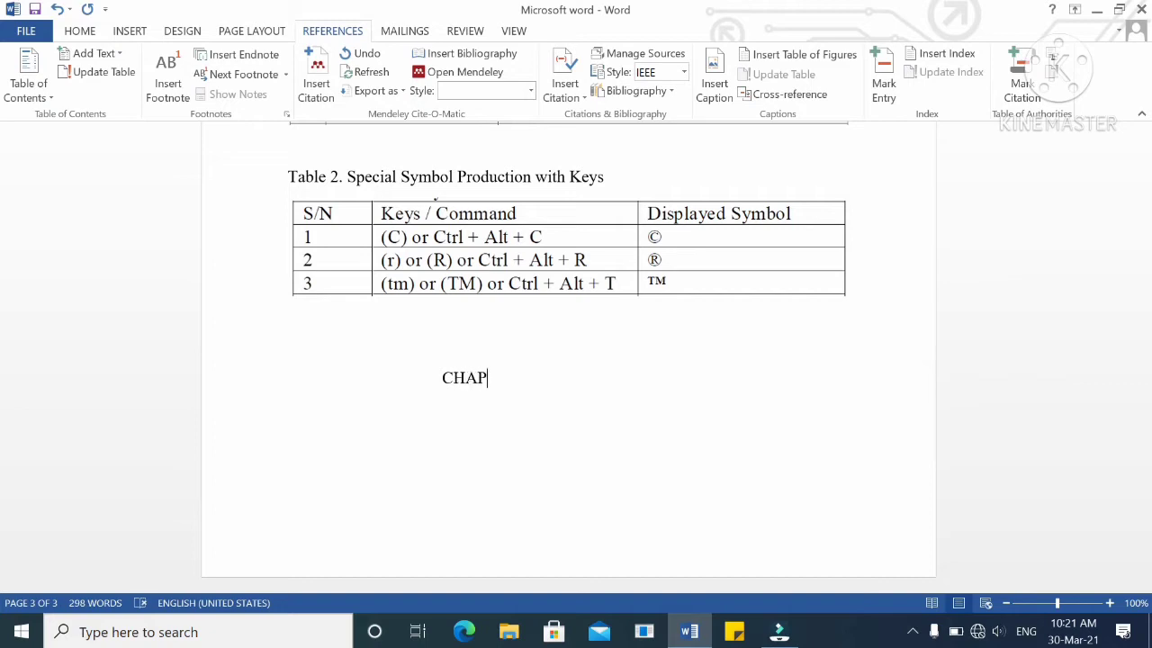
text(TER THREE)
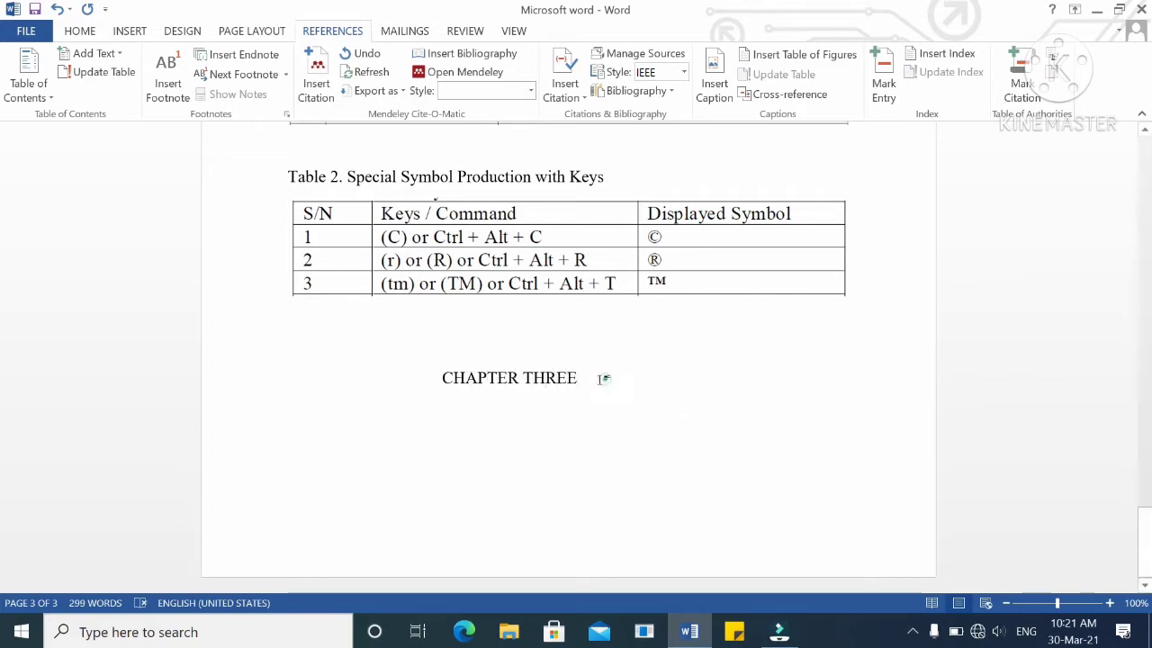
- Apply the Heading 1 style to the CHAPTER THREE text
drag(604, 379, 442, 379)
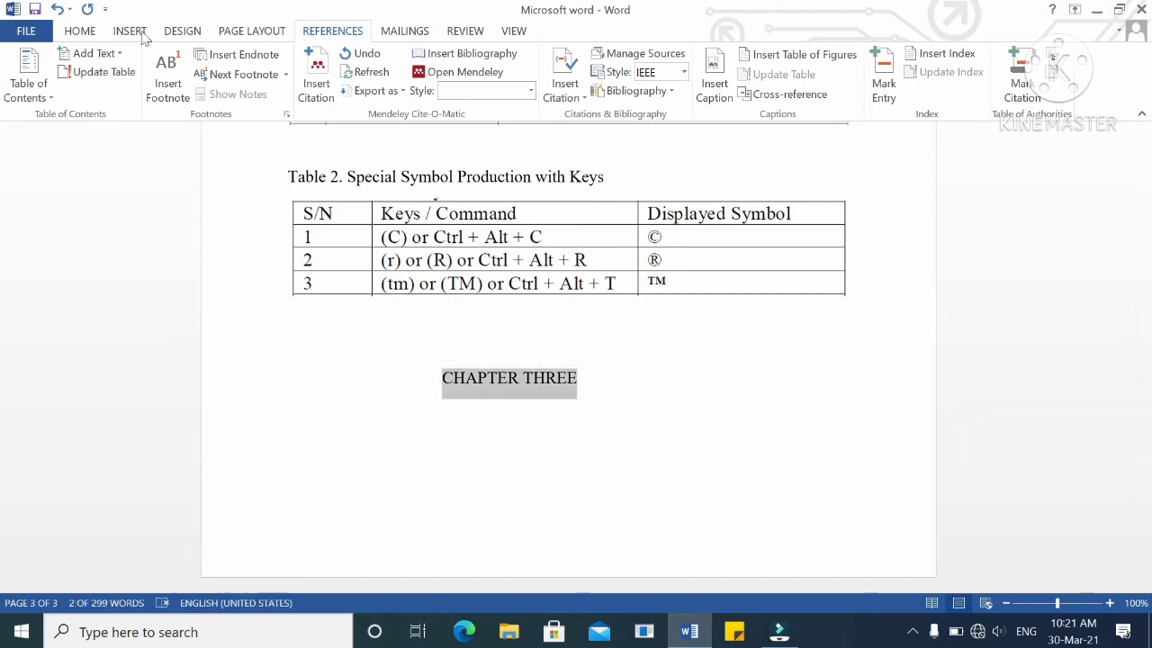
click(78, 32)
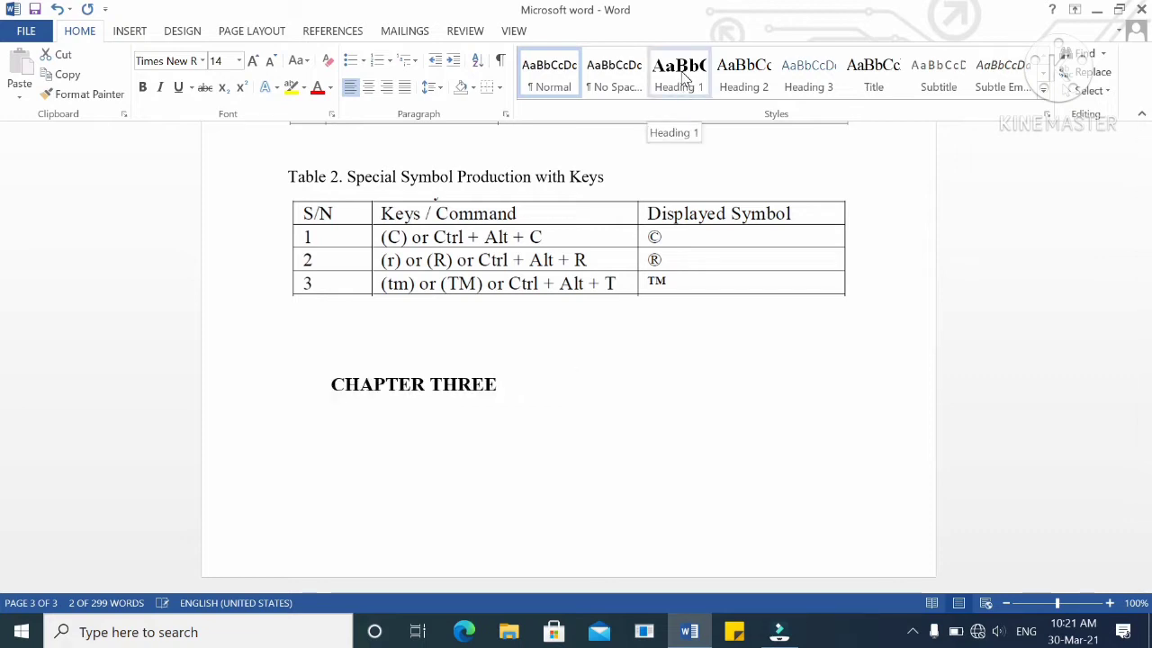
click(684, 80)
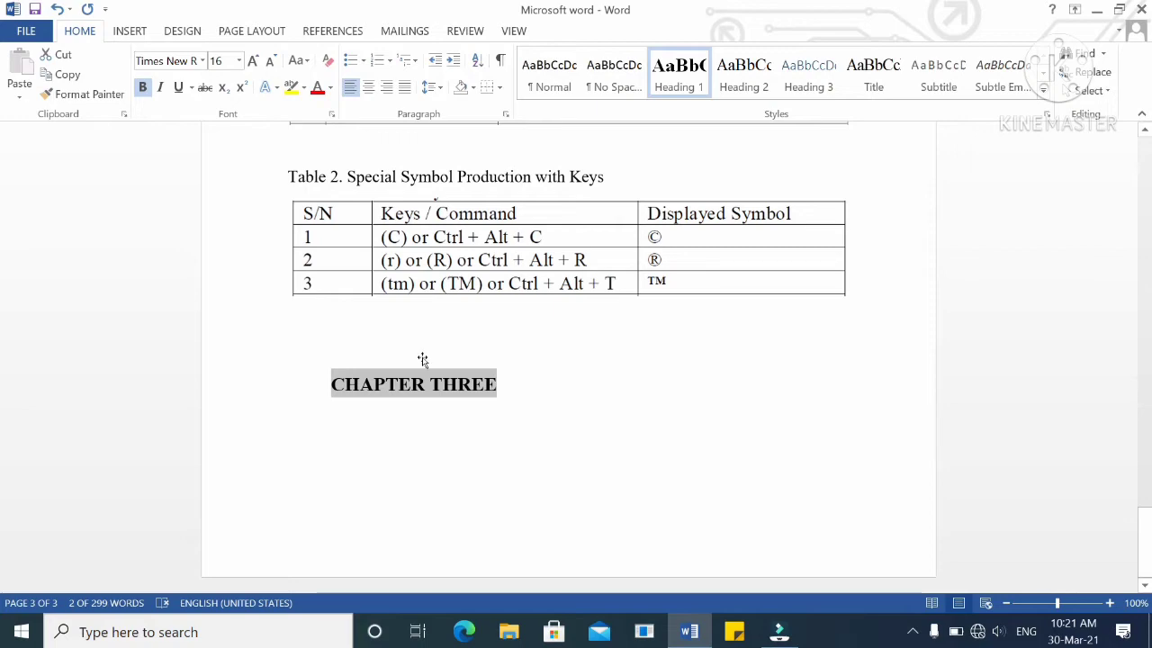
scroll(423, 360, up, 7)
click(996, 406)
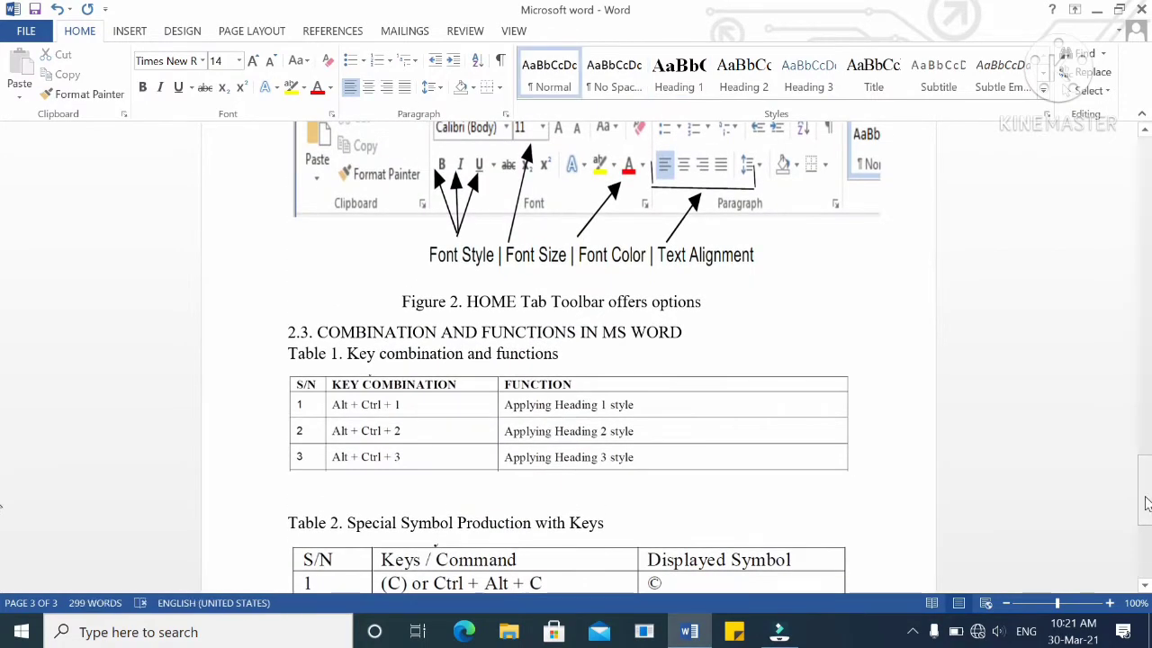
- Update only the page numbers in the table of contents on the first page
drag(1148, 504, 1148, 143)
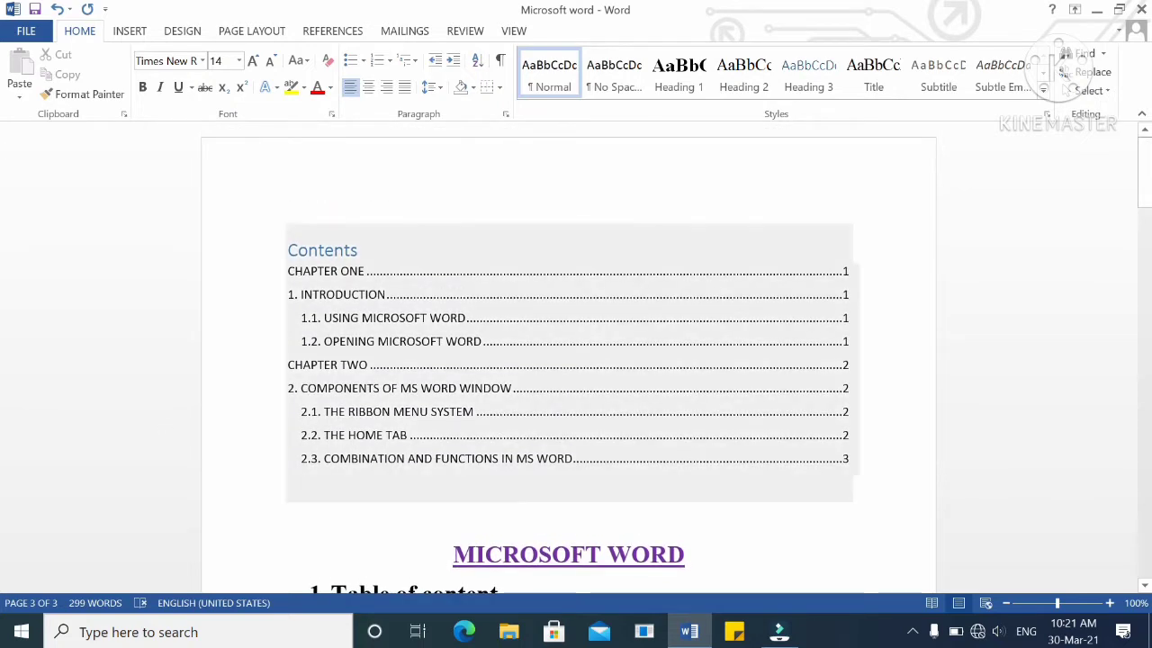
click(396, 322)
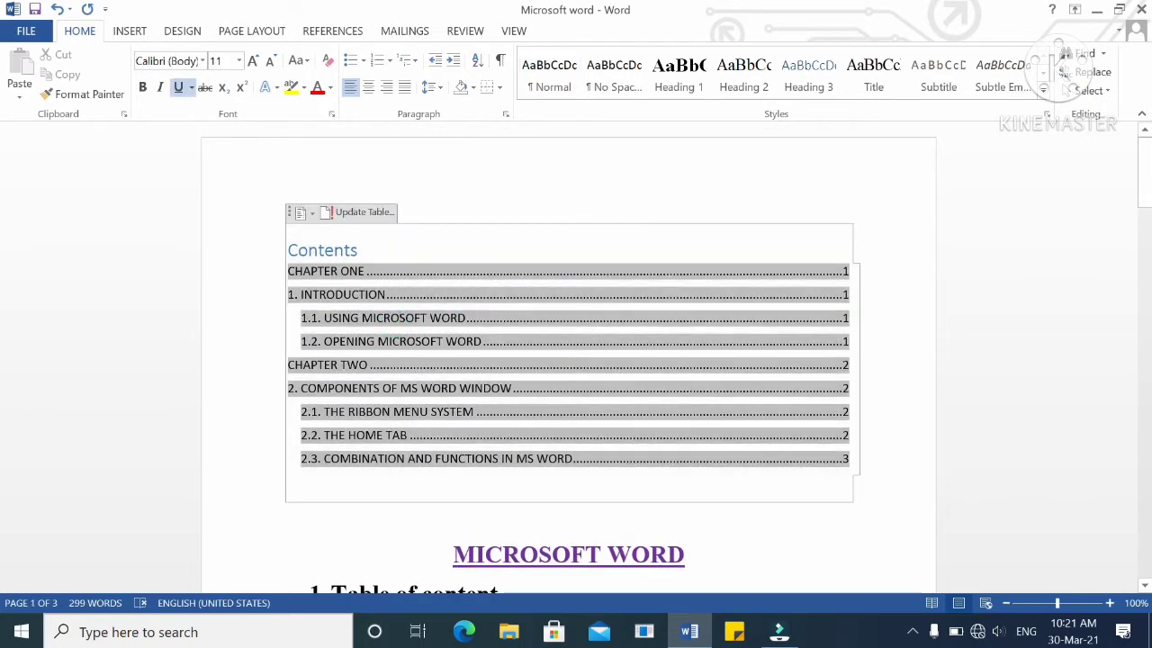
click(365, 213)
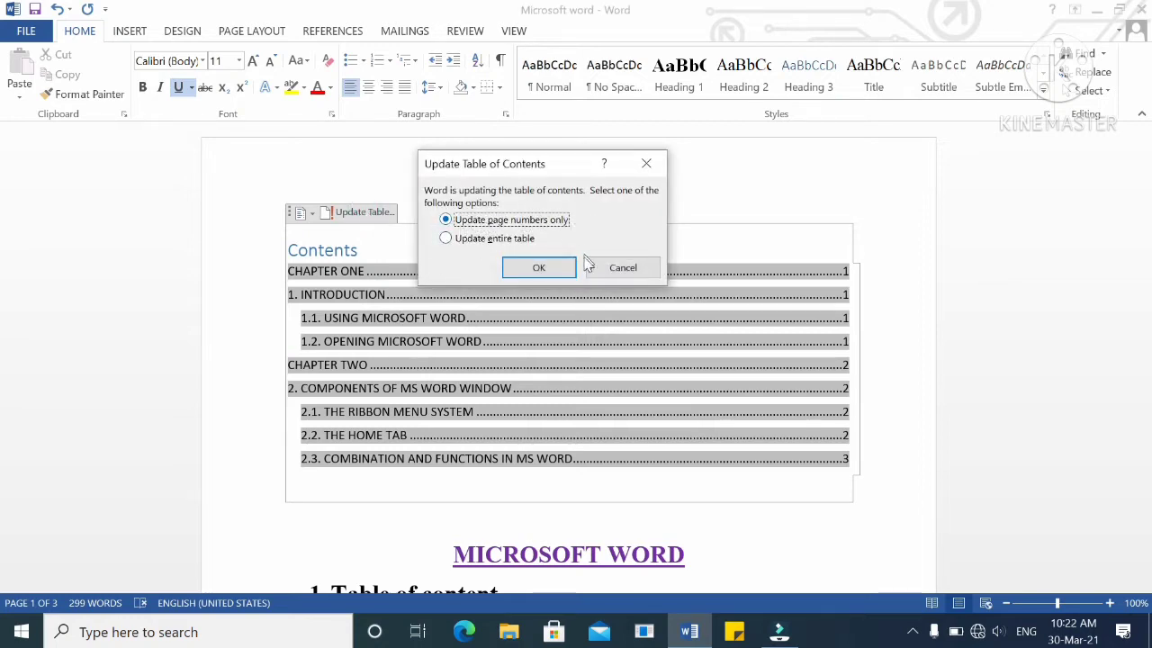
click(542, 270)
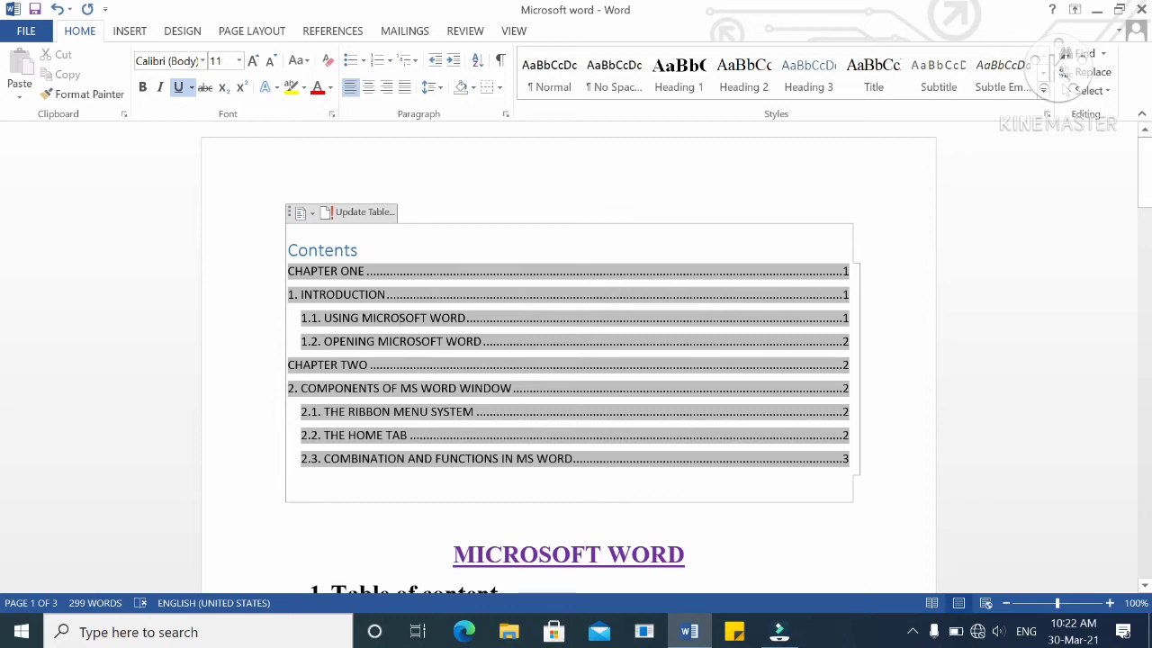
- Update the entire table of contents to include the CHAPTER THREE heading
click(365, 215)
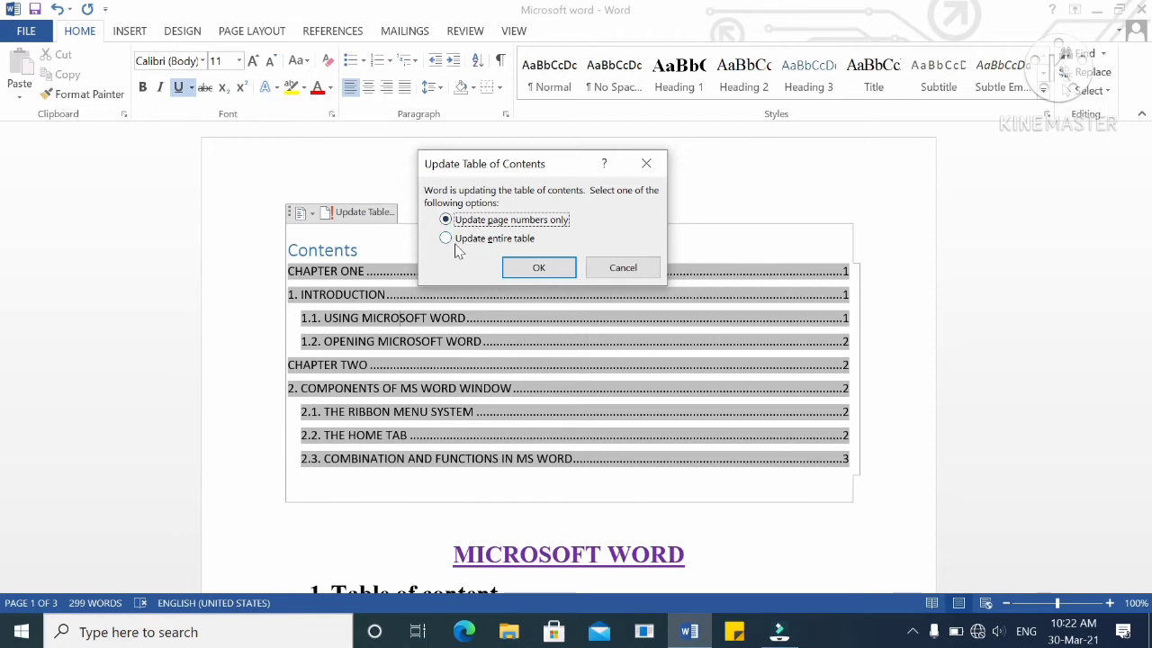
click(446, 240)
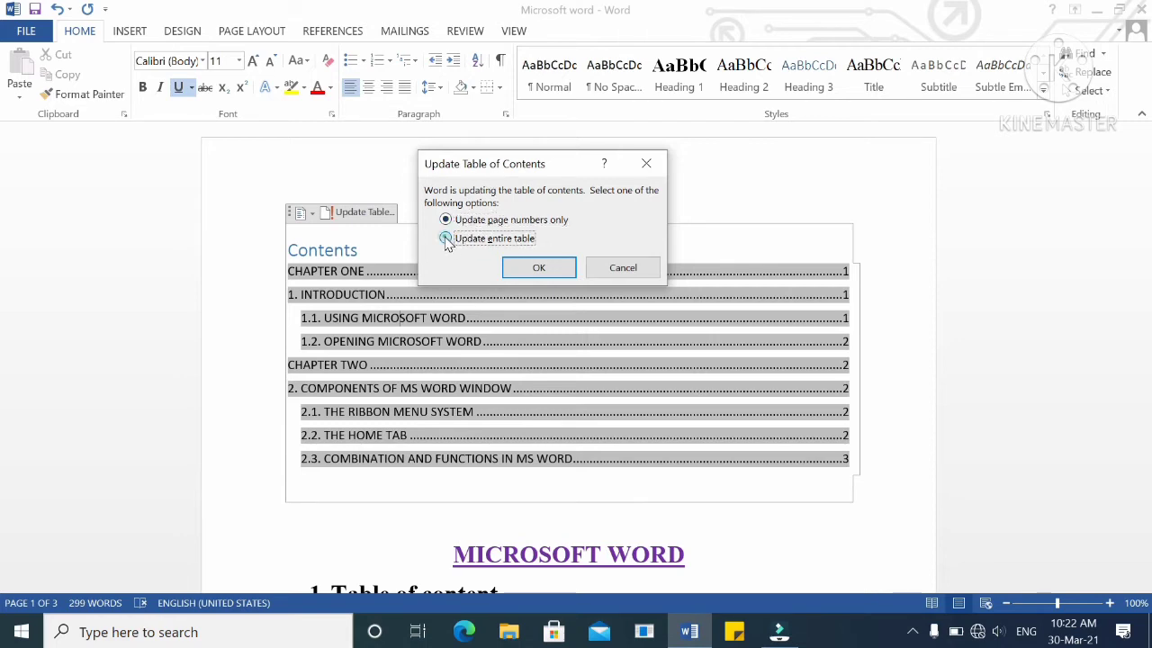
click(539, 269)
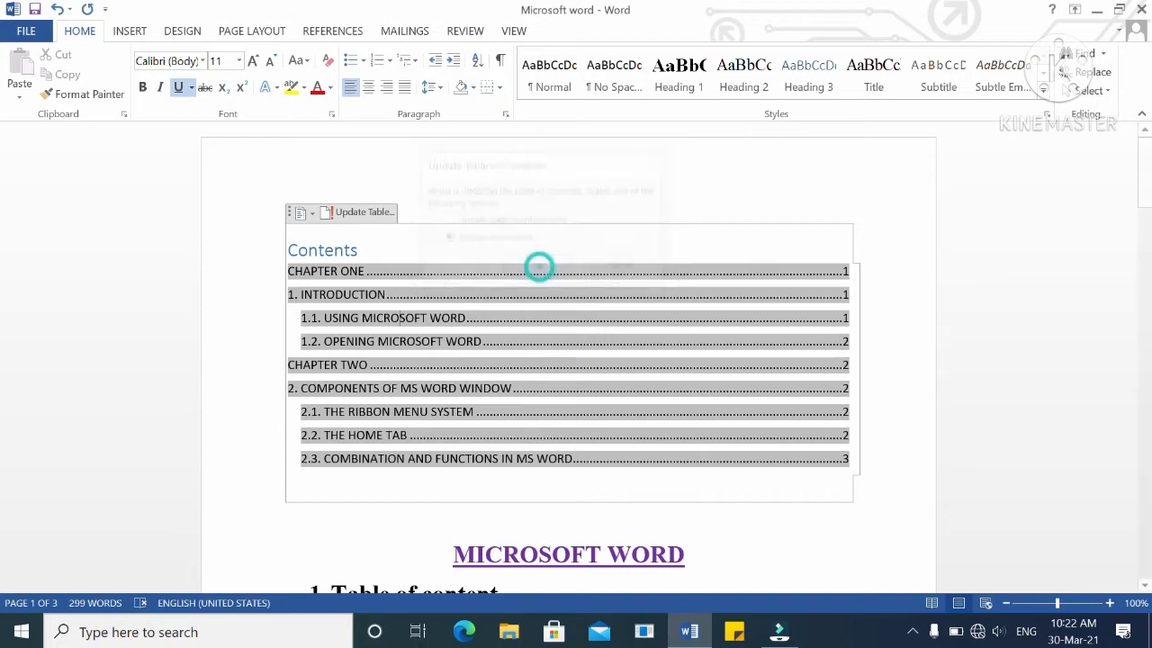
scroll(567, 360, down, 3)
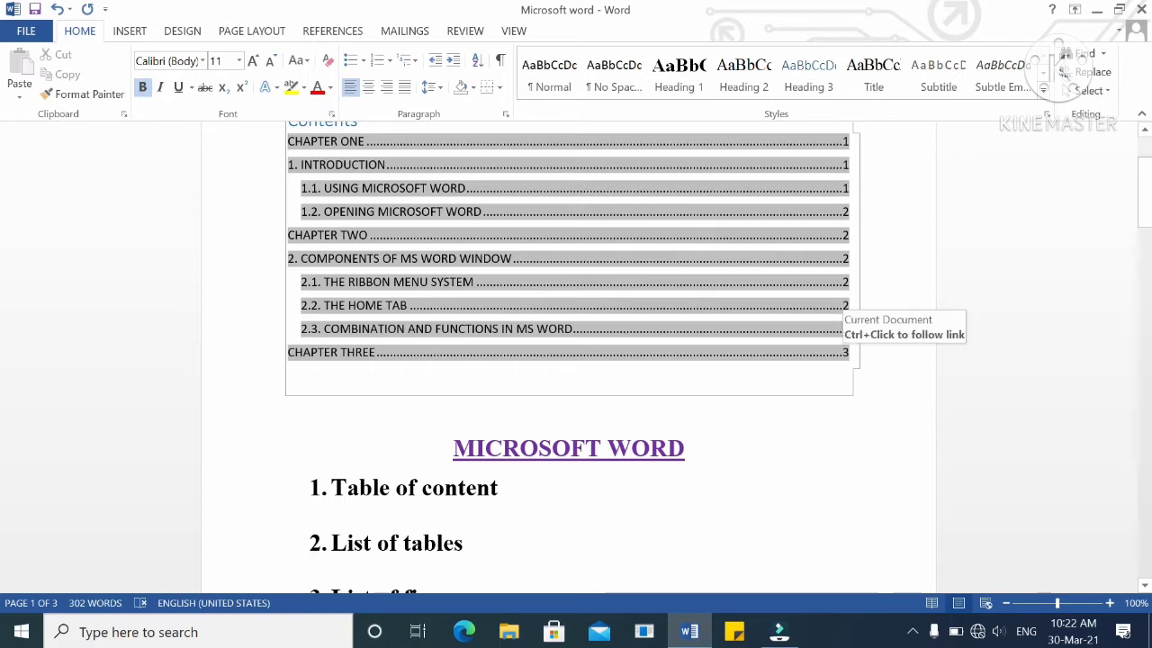
scroll(569, 360, up, 3)
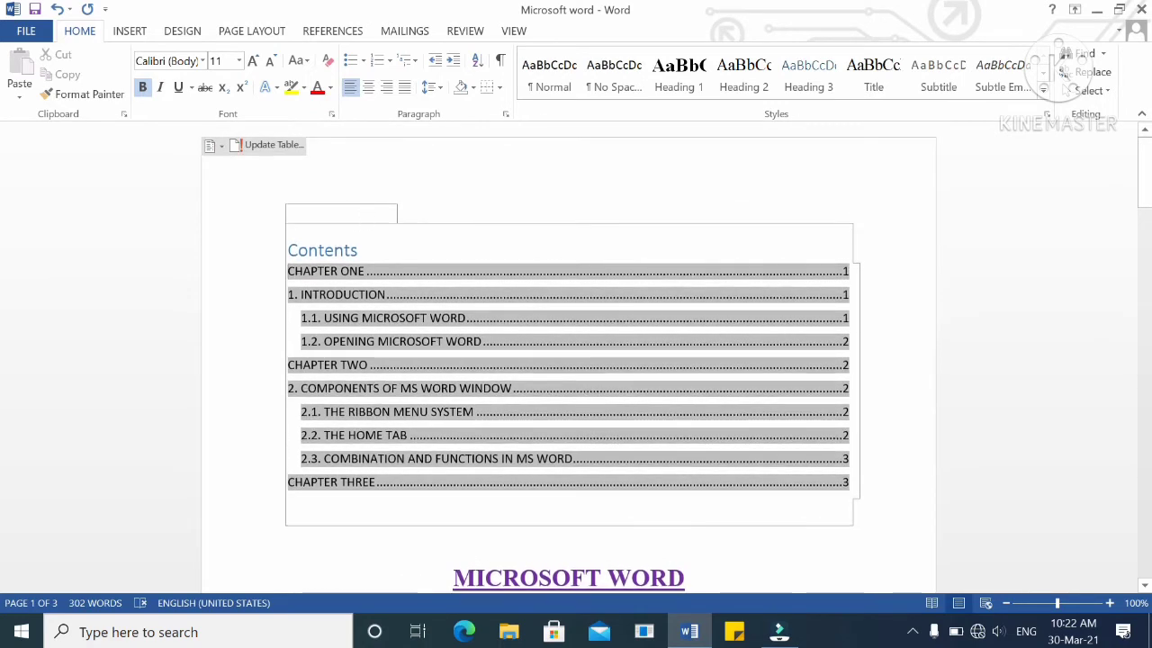
- Examine the update options of the table of contents and close them without updating
click(364, 271)
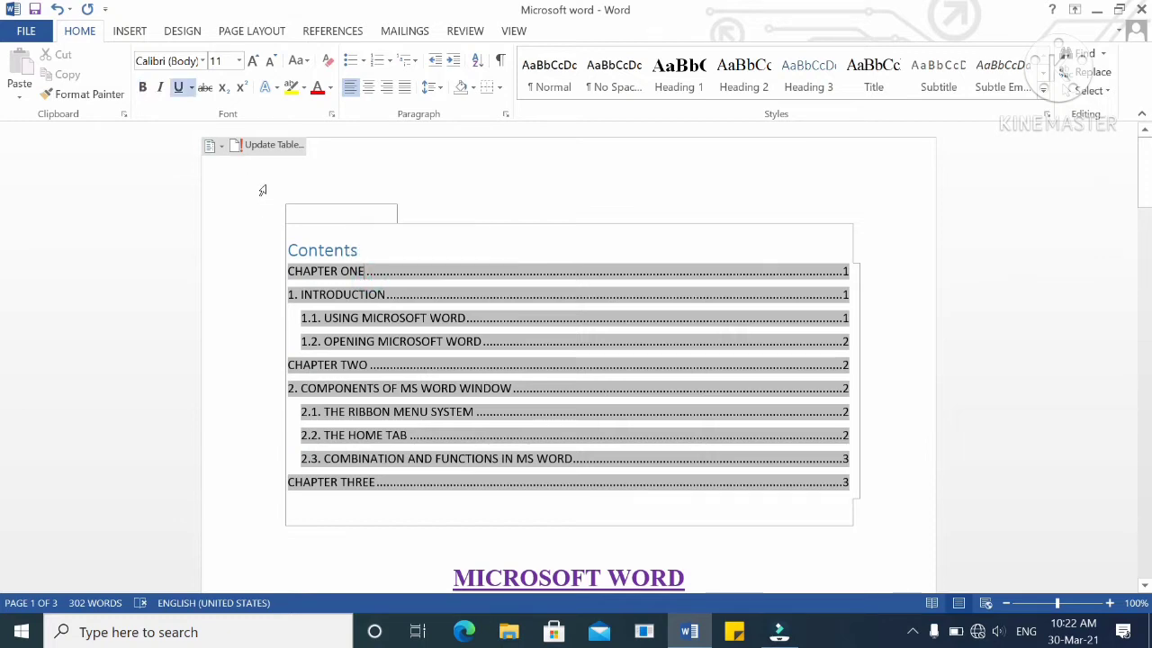
click(275, 145)
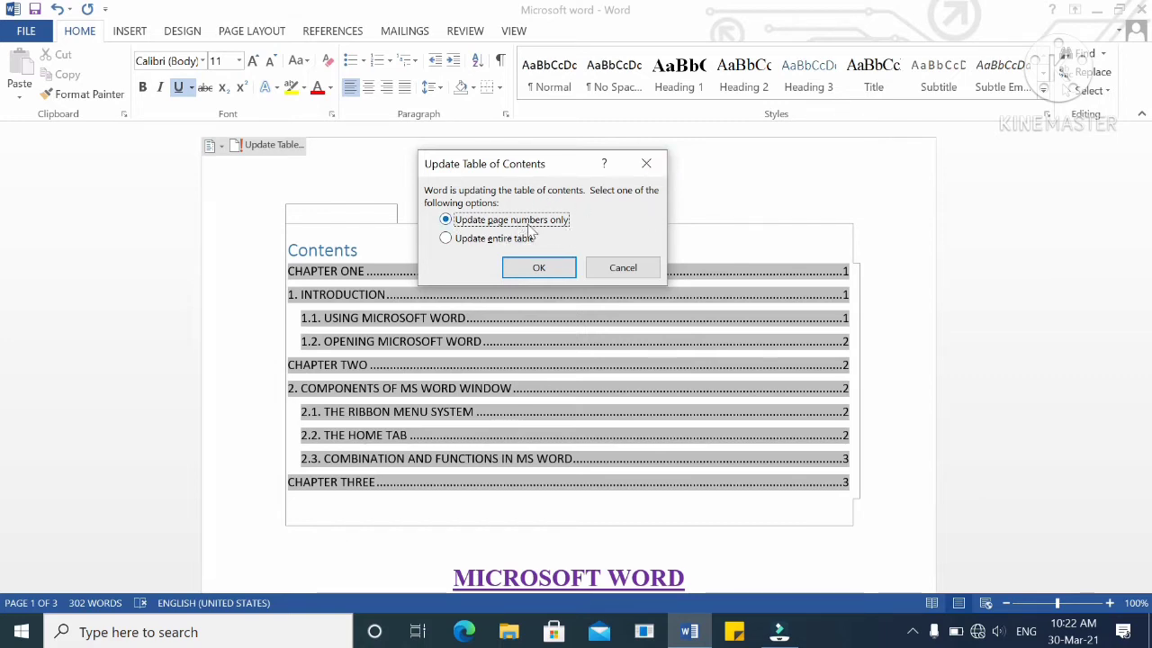
click(628, 270)
- Examine the contents list and the numbered List of tables and List of figures lines under the MICROSOFT WORD title
scroll(504, 455, down, 2)
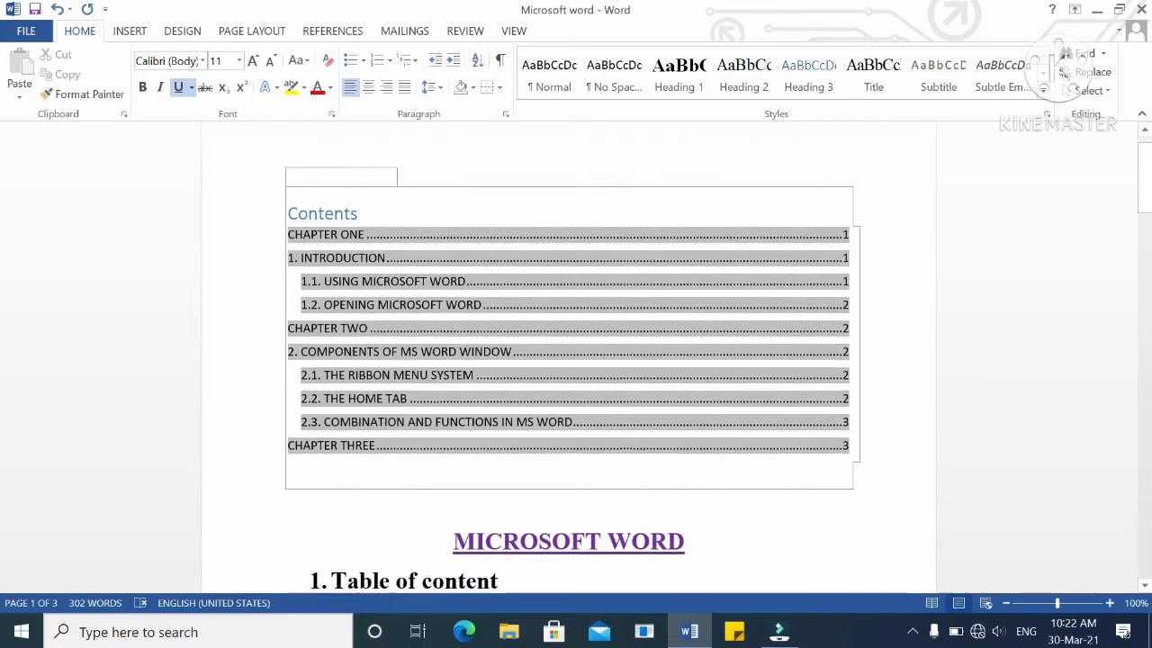
click(504, 455)
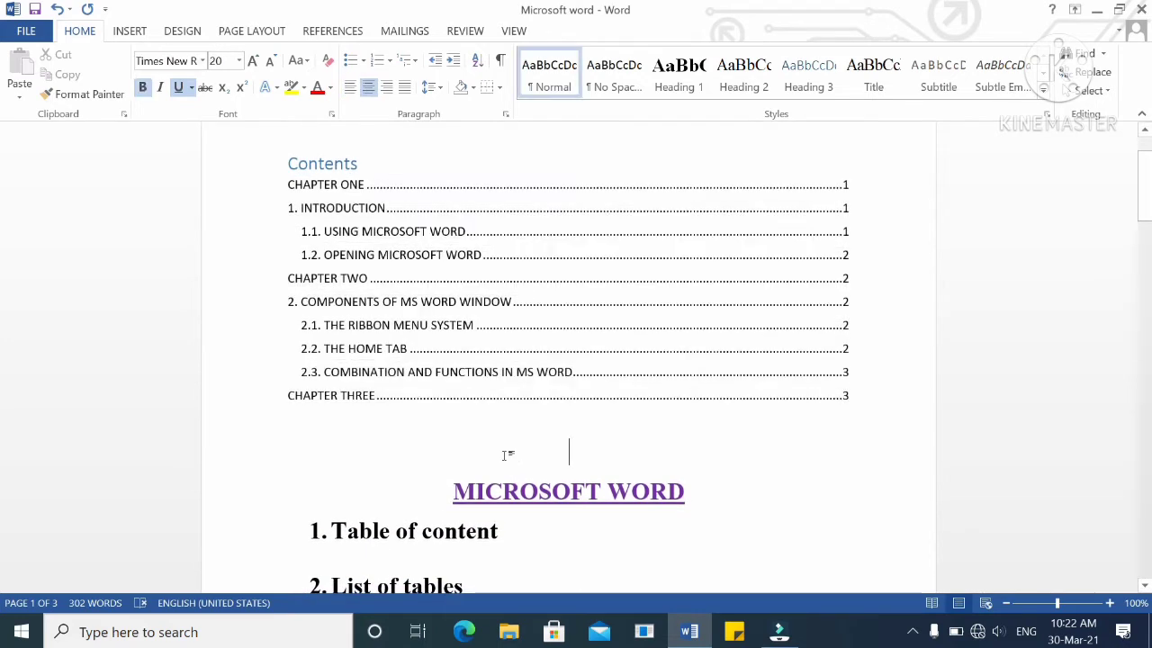
scroll(504, 455, up, 2)
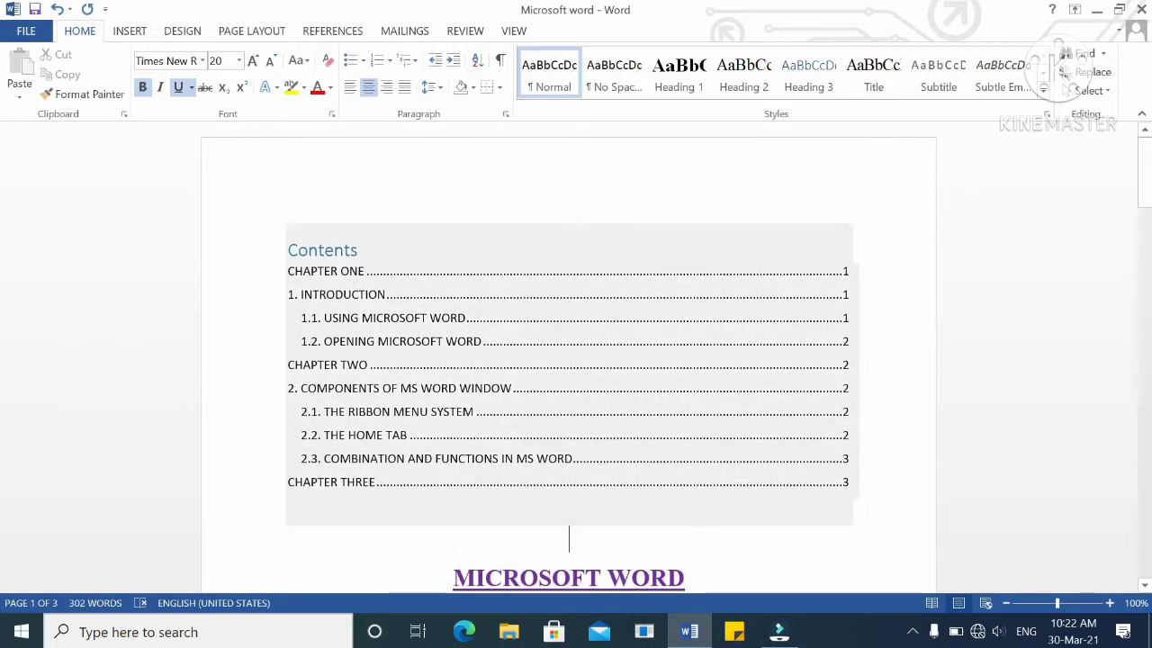
scroll(504, 455, down, 4)
scroll(569, 360, up, 4)
scroll(569, 360, down, 7)
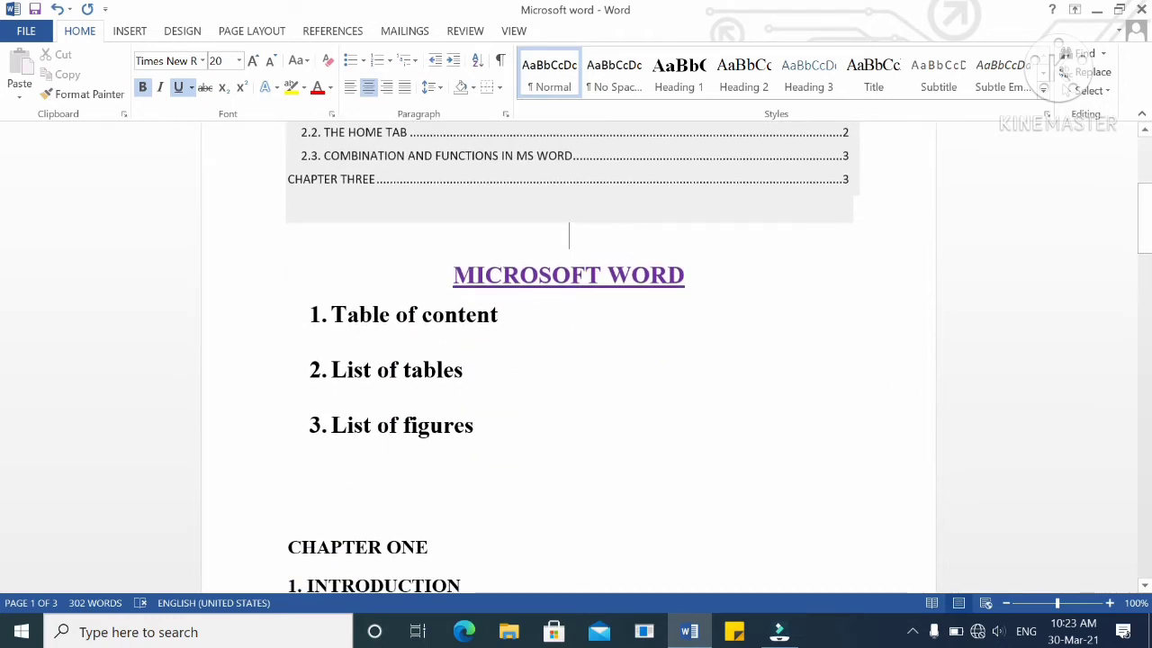
click(478, 370)
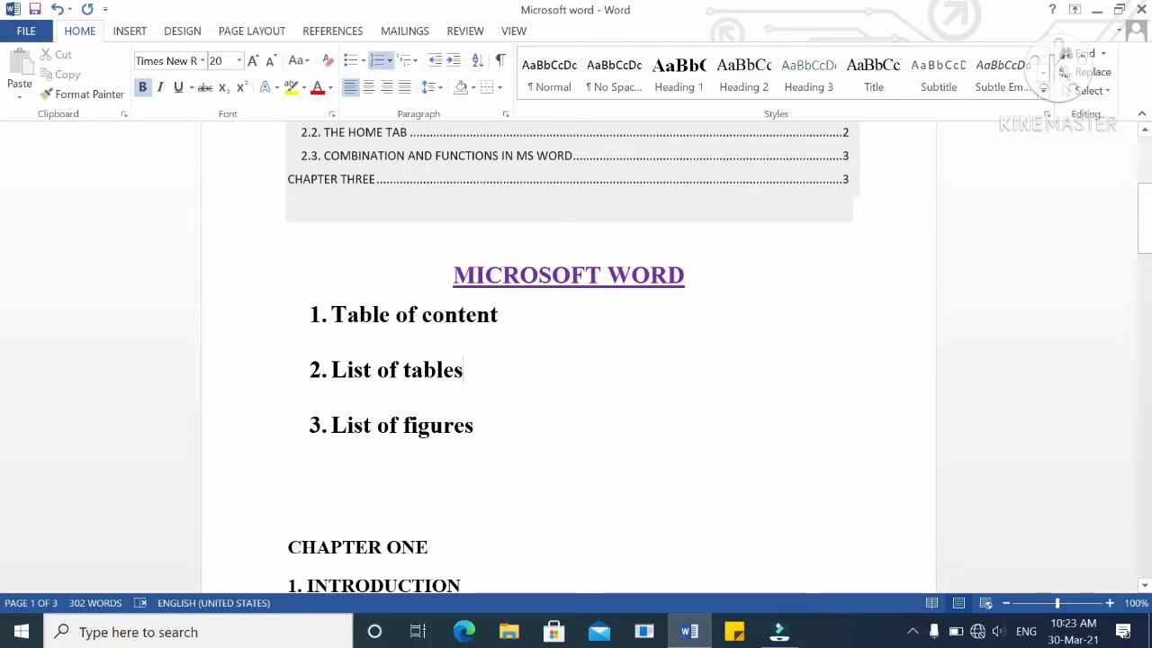
click(486, 427)
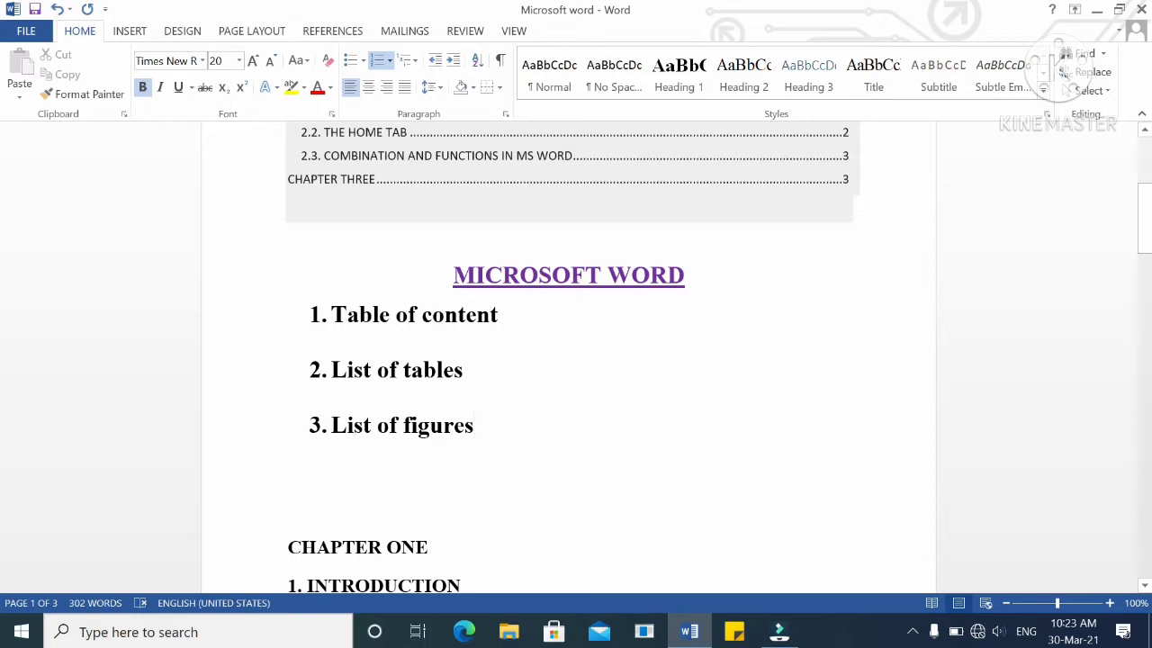
drag(331, 370, 487, 430)
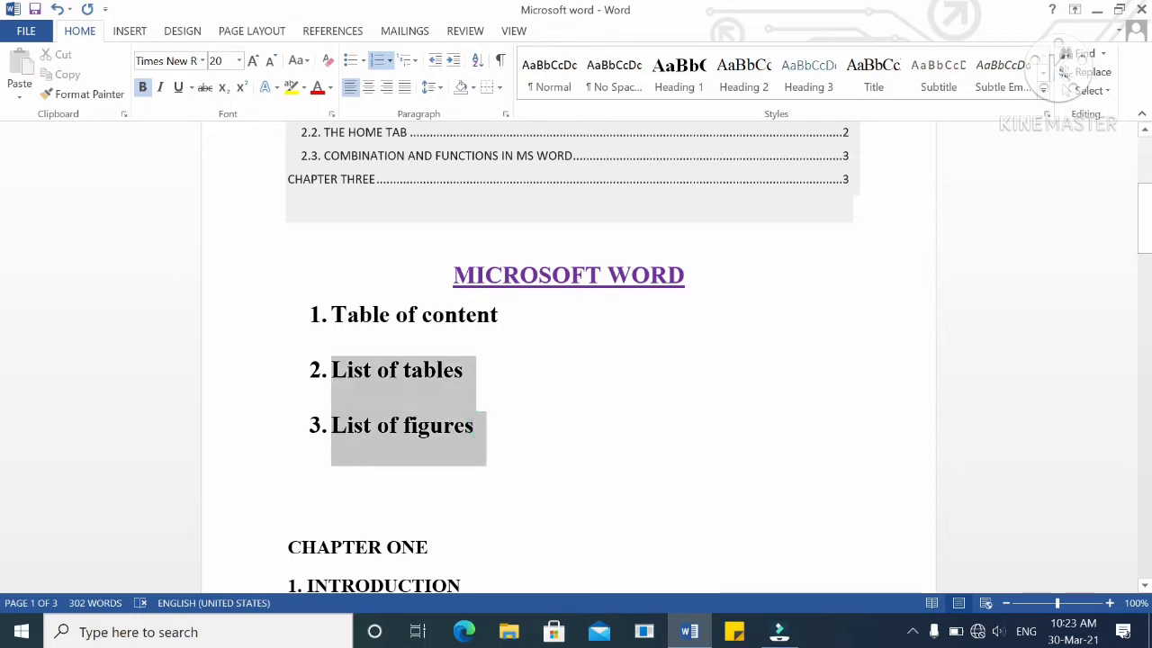
- Start creating a new style from the "List of figures" line and open its full formatting settings
click(475, 425)
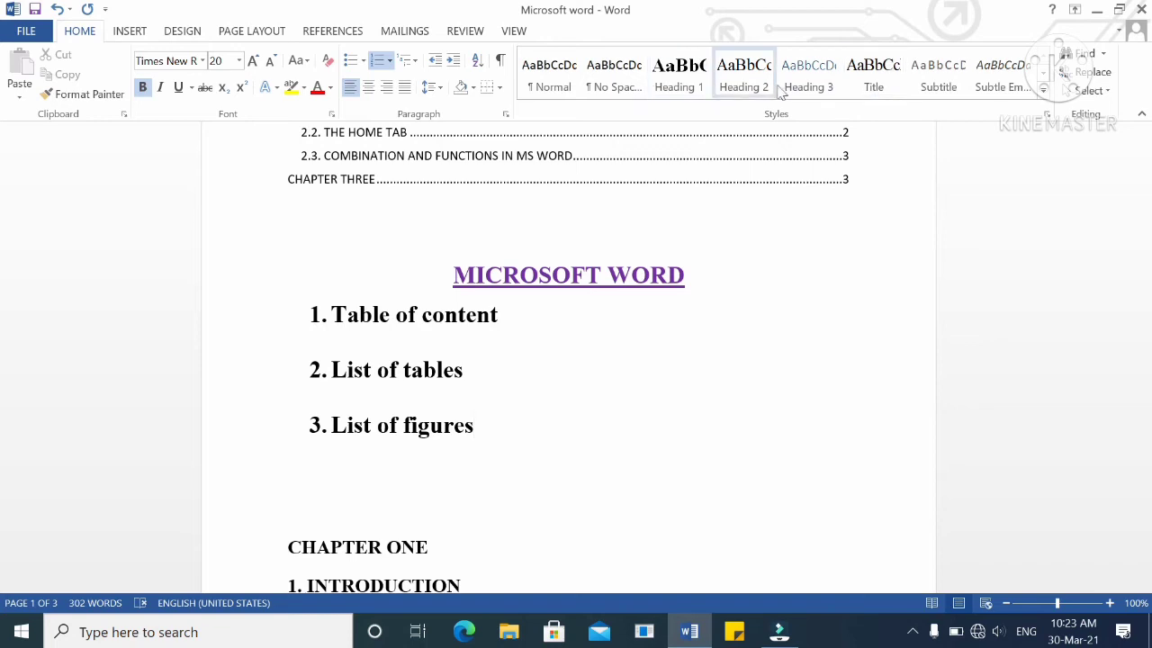
click(1045, 90)
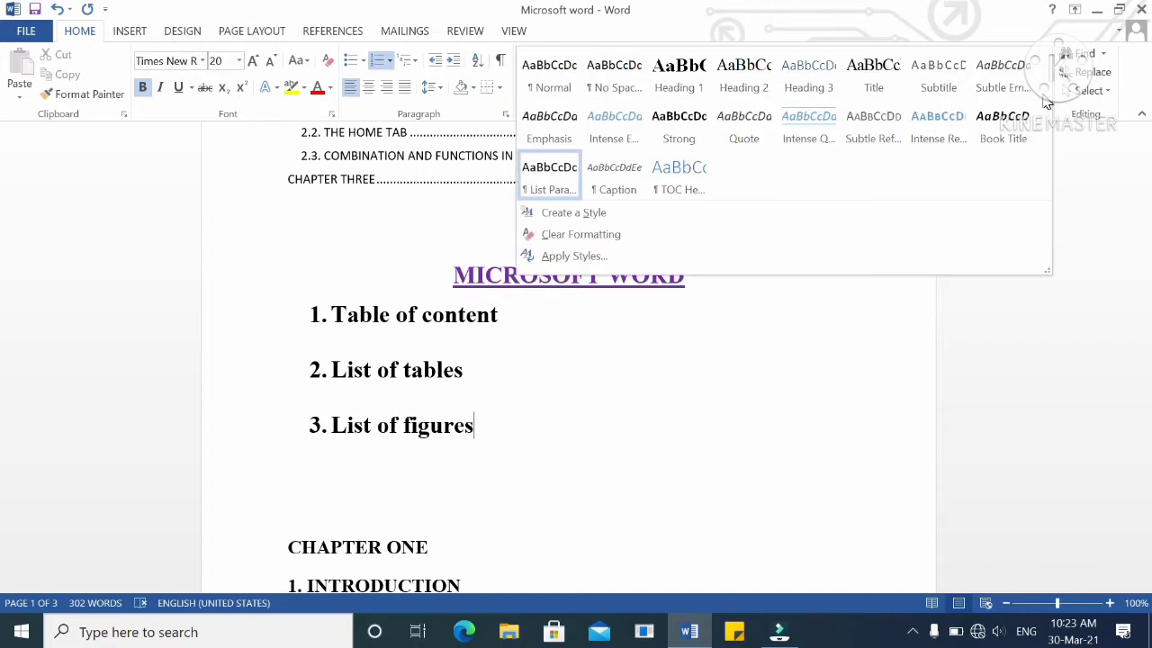
click(586, 216)
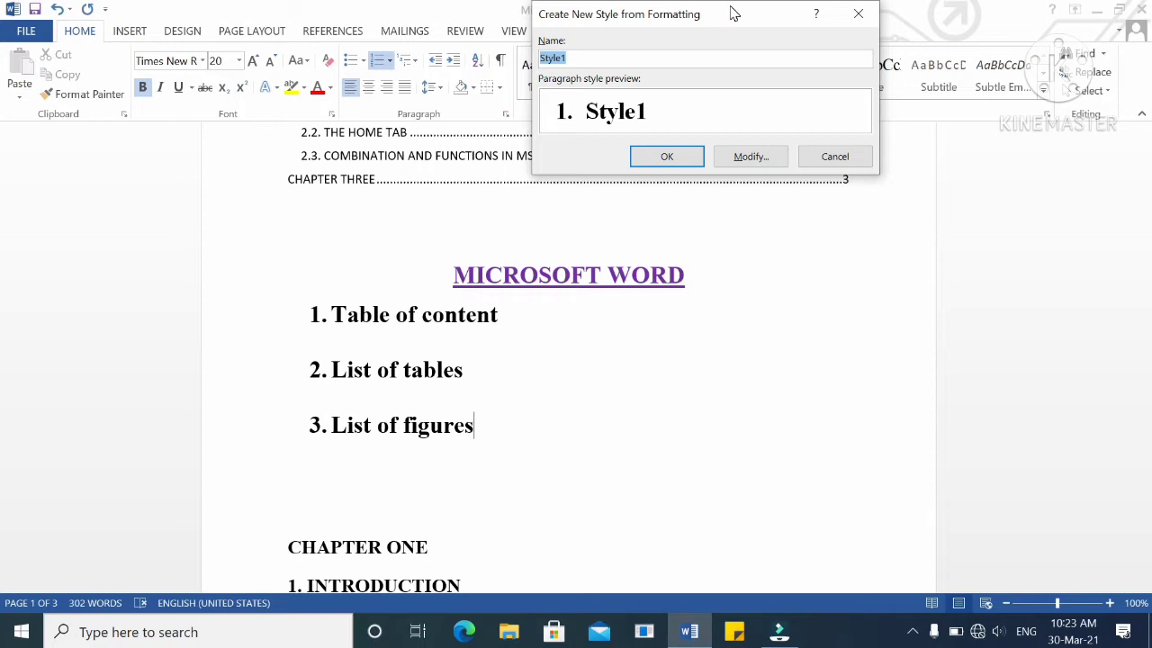
drag(732, 12, 729, 32)
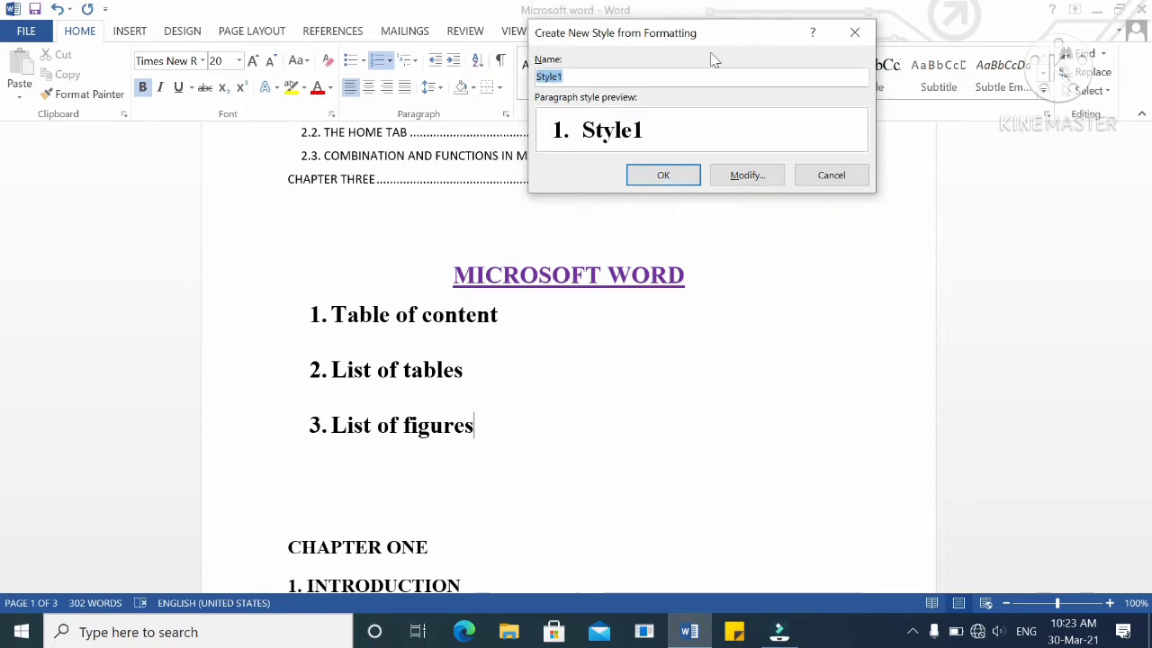
click(747, 177)
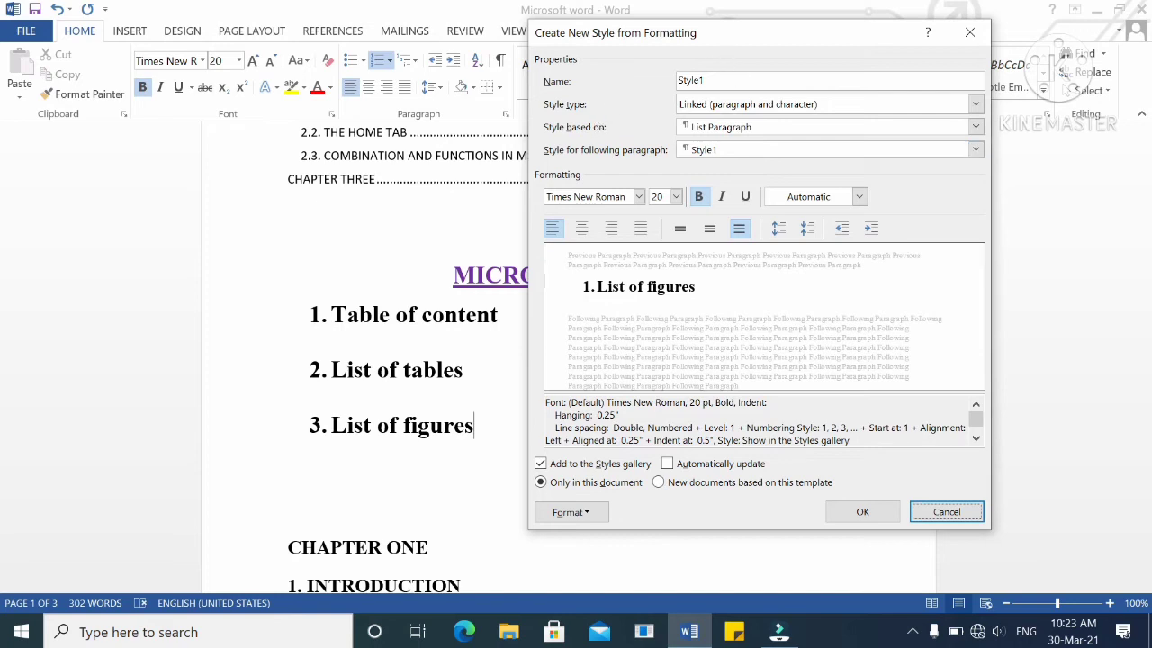
- Name the new style "List of tables"
key(Tab)
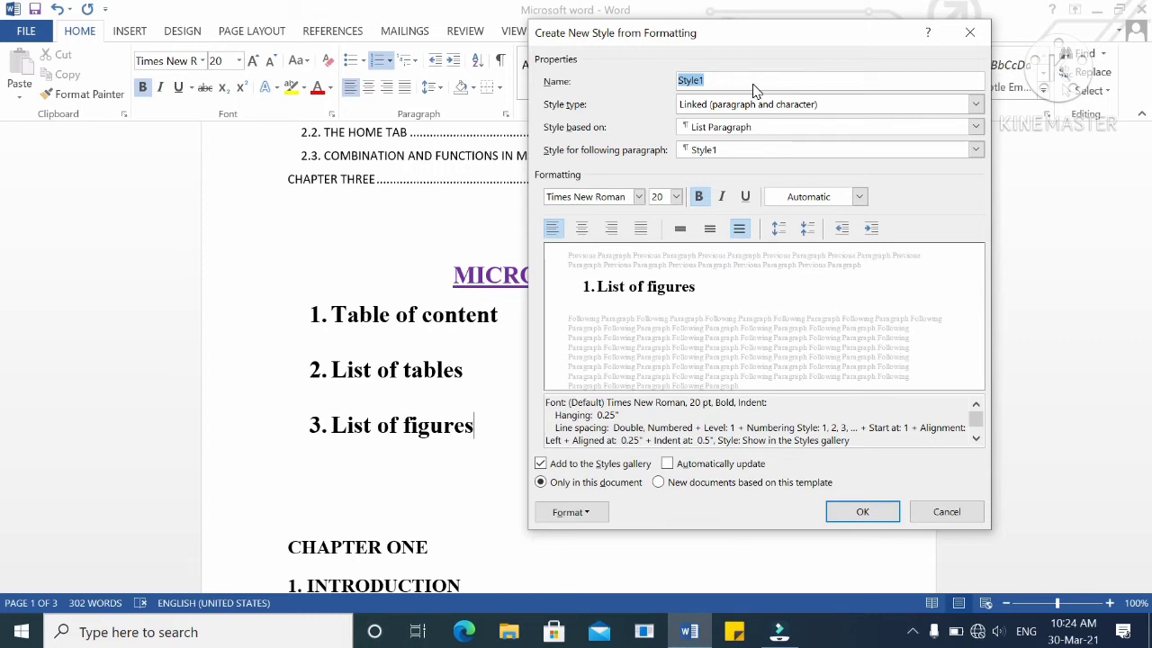
key(BackSpace)
text(lIST)
key(BackSpace)
key(BackSpace)
key(BackSpace)
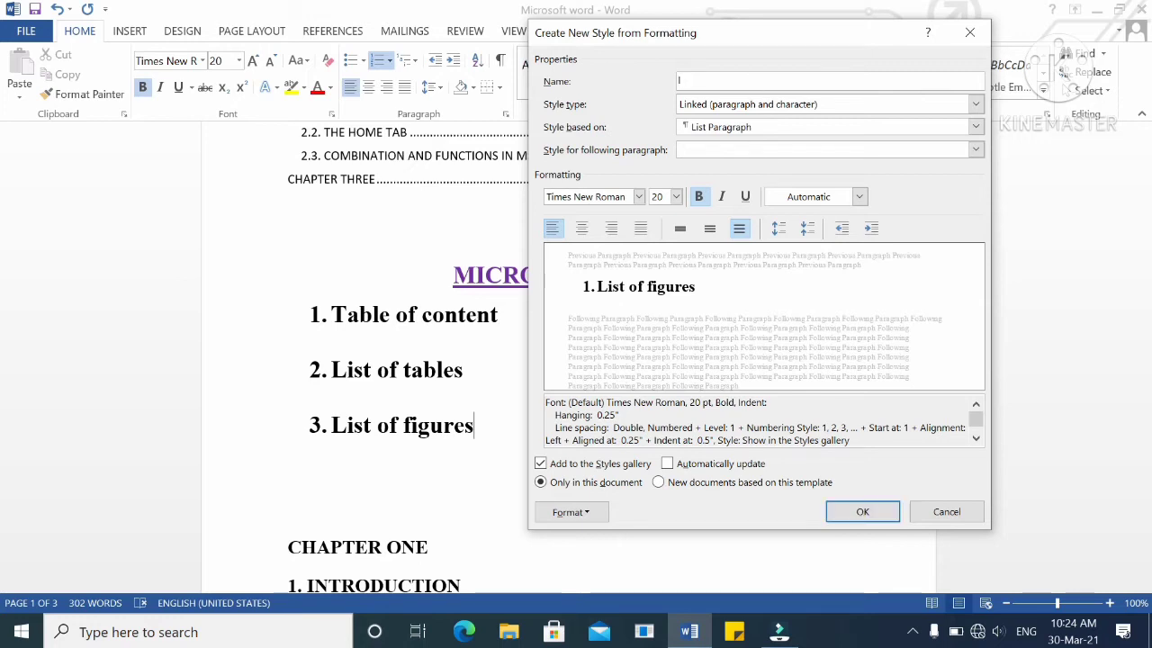
key(BackSpace)
text(List of tables)
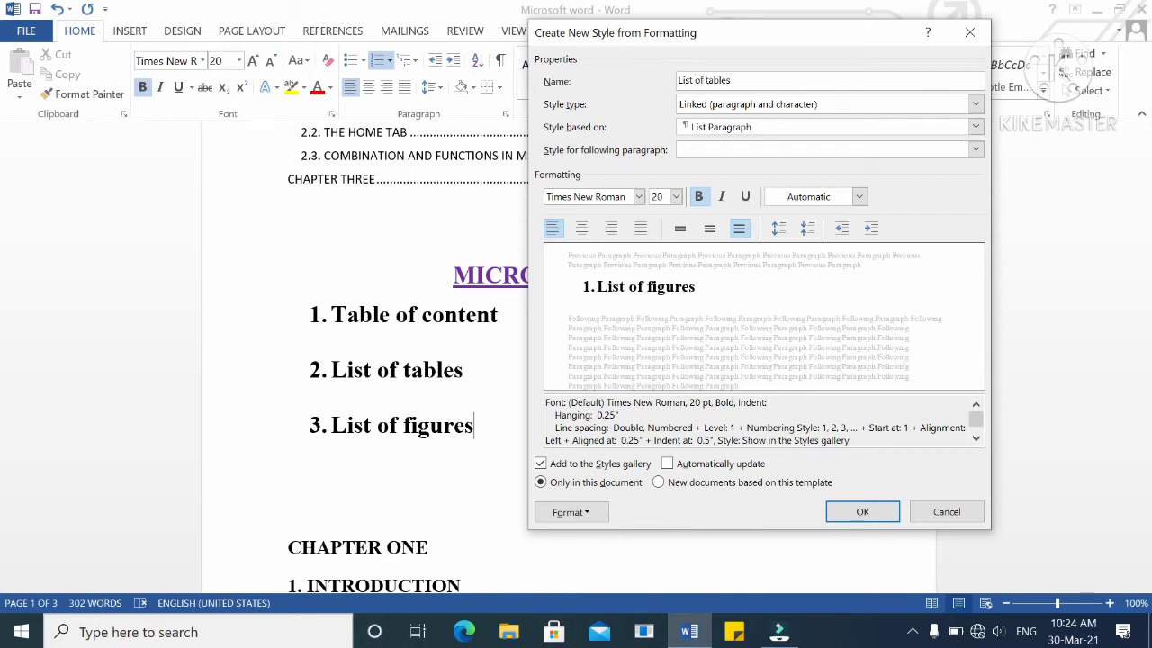
- Set the new style's type to Paragraph and base it on the Caption style
click(747, 105)
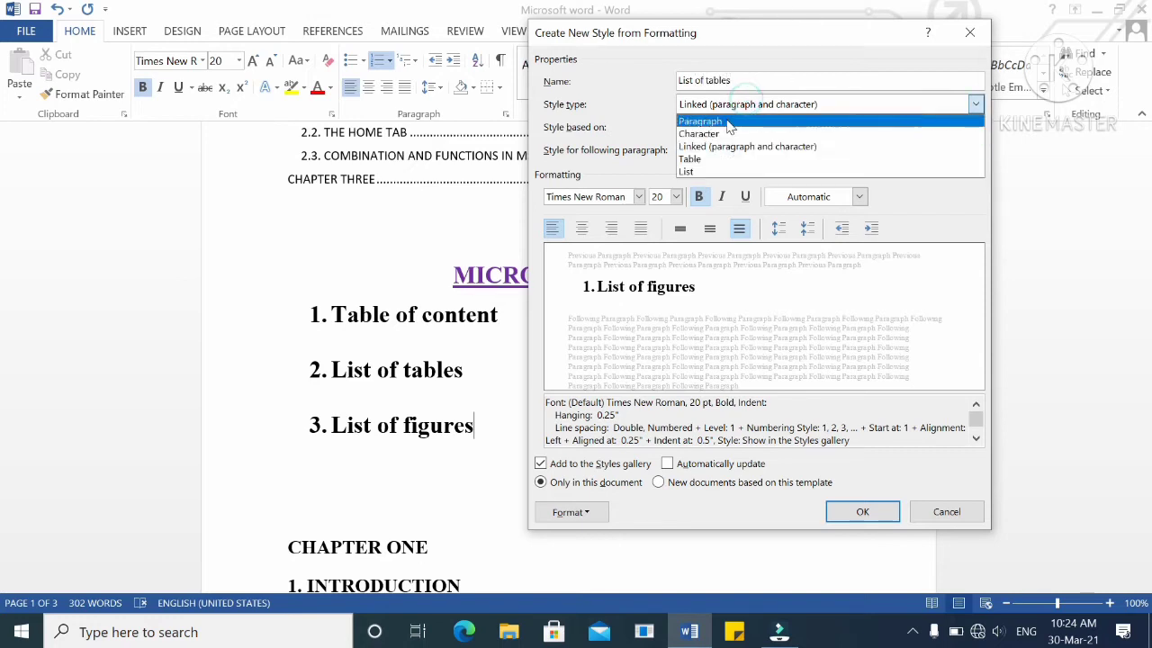
click(721, 123)
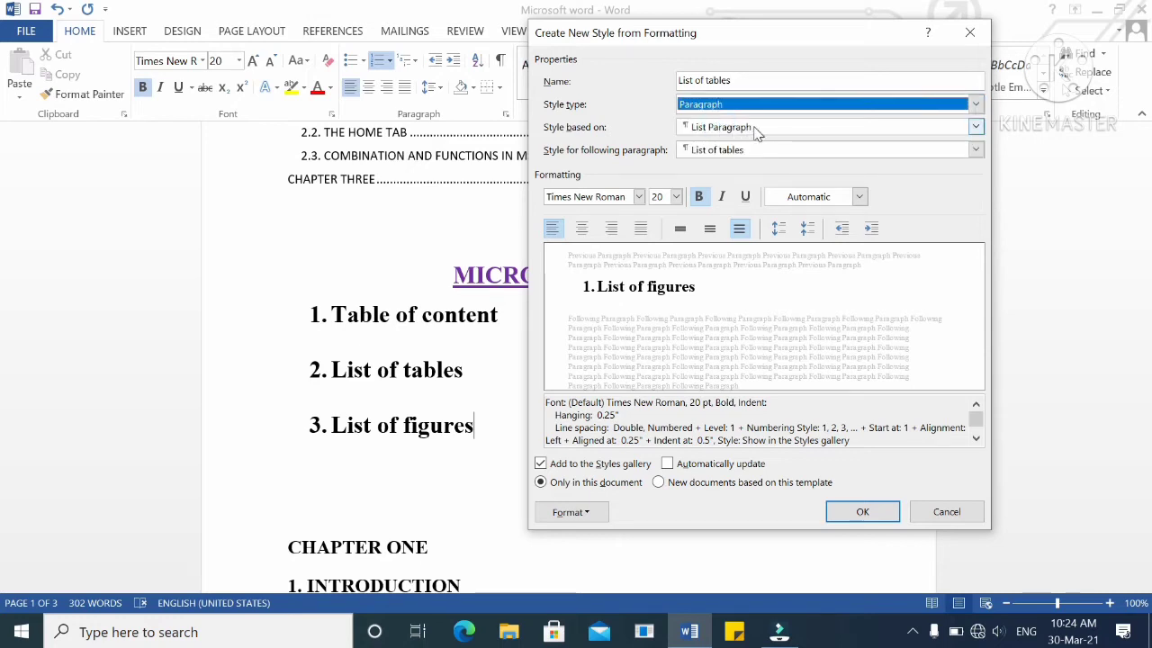
click(751, 127)
scroll(756, 226, down, 1)
scroll(756, 226, down, 3)
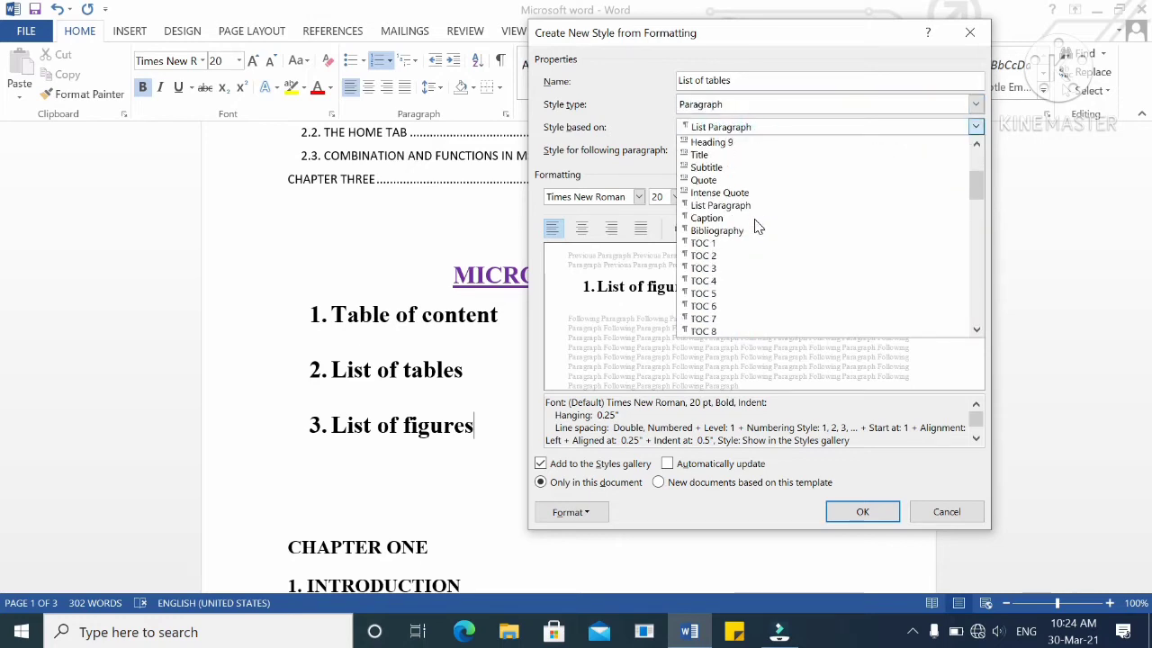
click(708, 226)
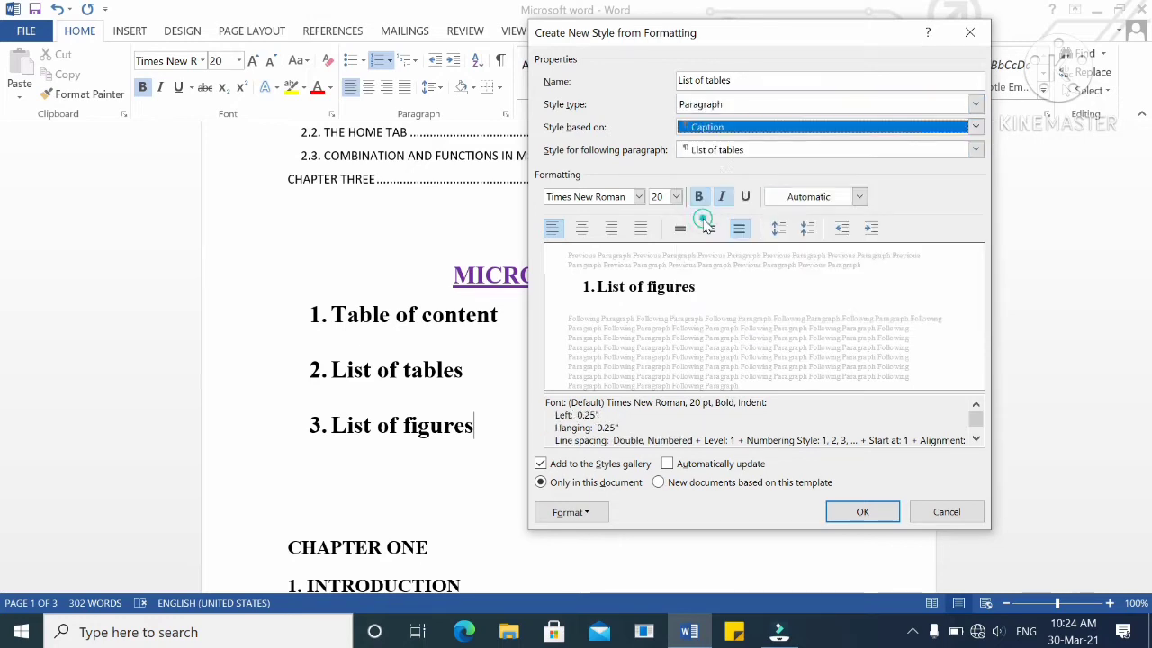
- Set Caption as the style for the paragraph following the new List of tables style
click(744, 151)
scroll(730, 202, down, 4)
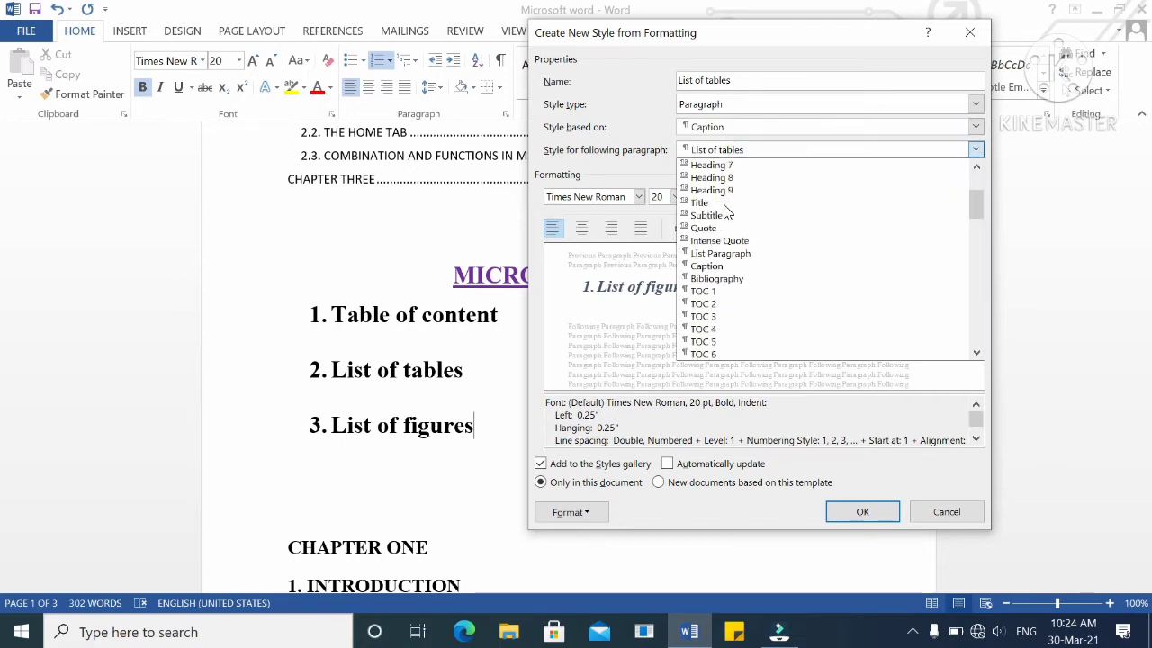
click(706, 265)
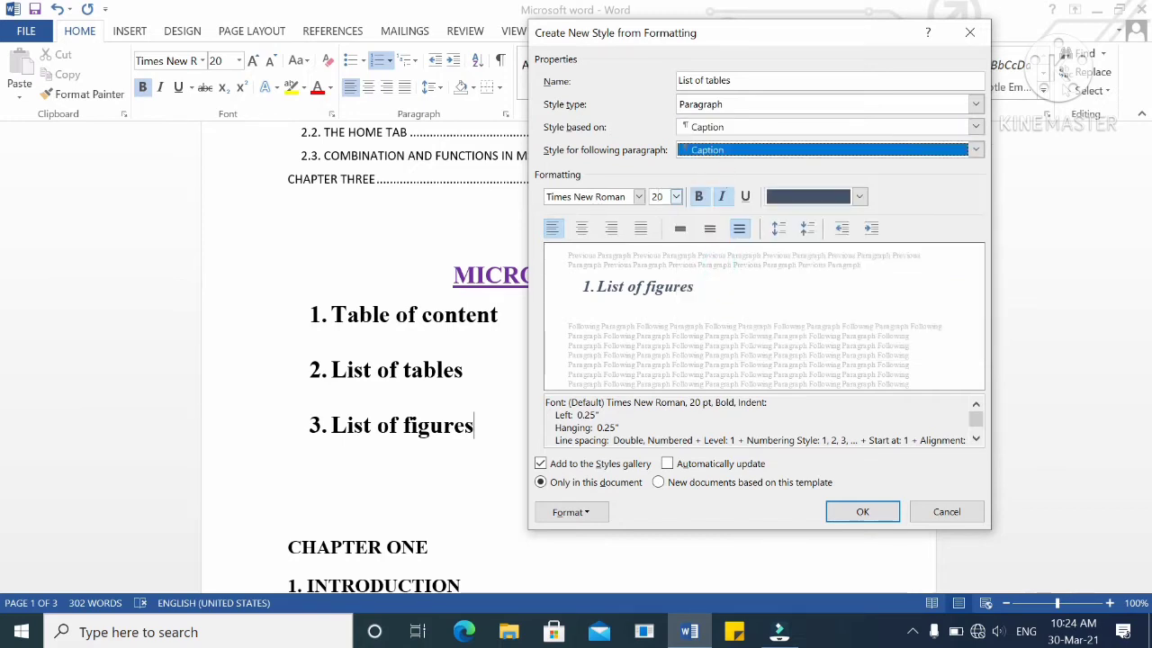
- Set the new style's font size to 12 and remove its bold formatting
click(676, 197)
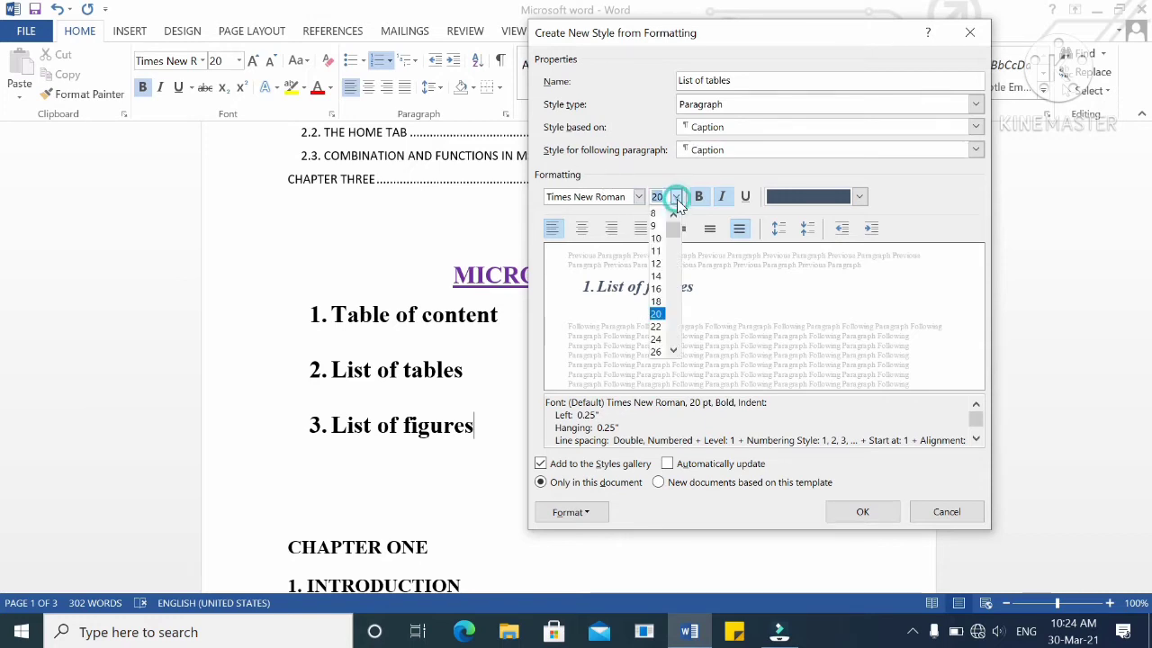
click(658, 263)
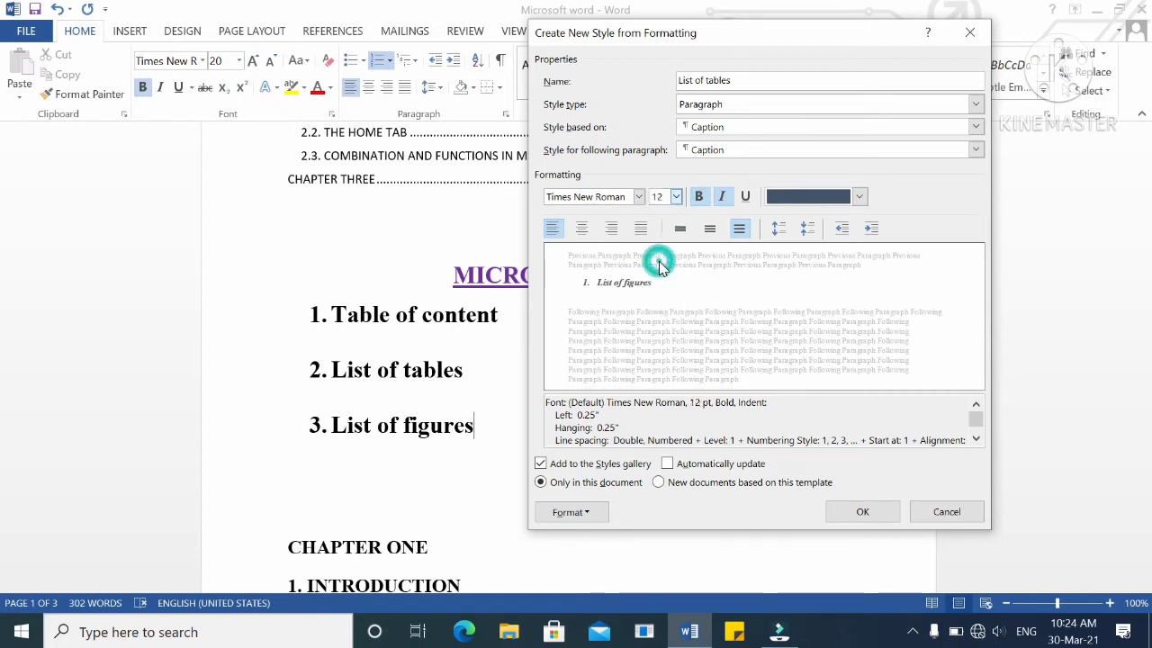
click(699, 198)
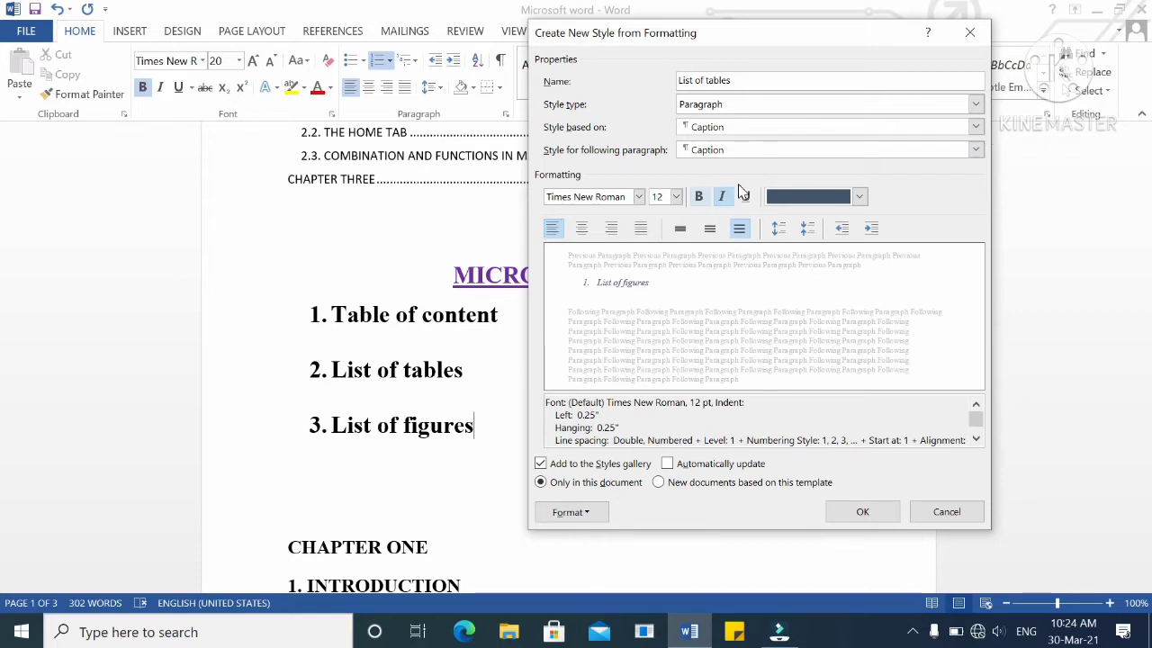
- Set the List of tables style's font color to black, center its alignment, and save the style
click(860, 196)
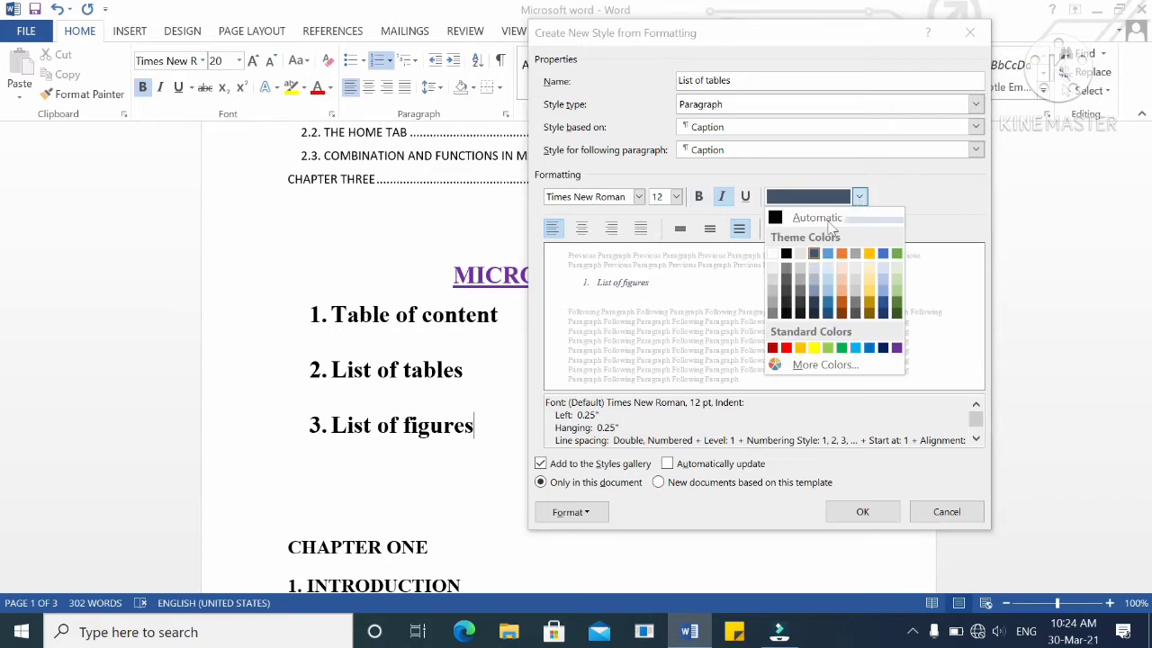
click(787, 254)
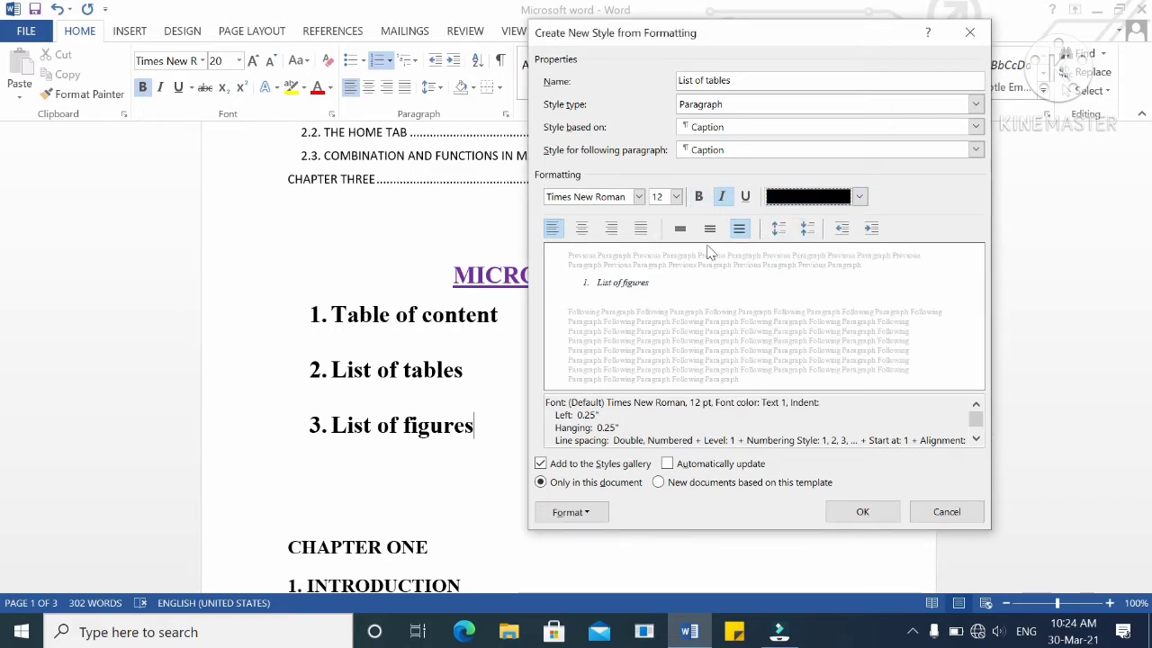
click(581, 233)
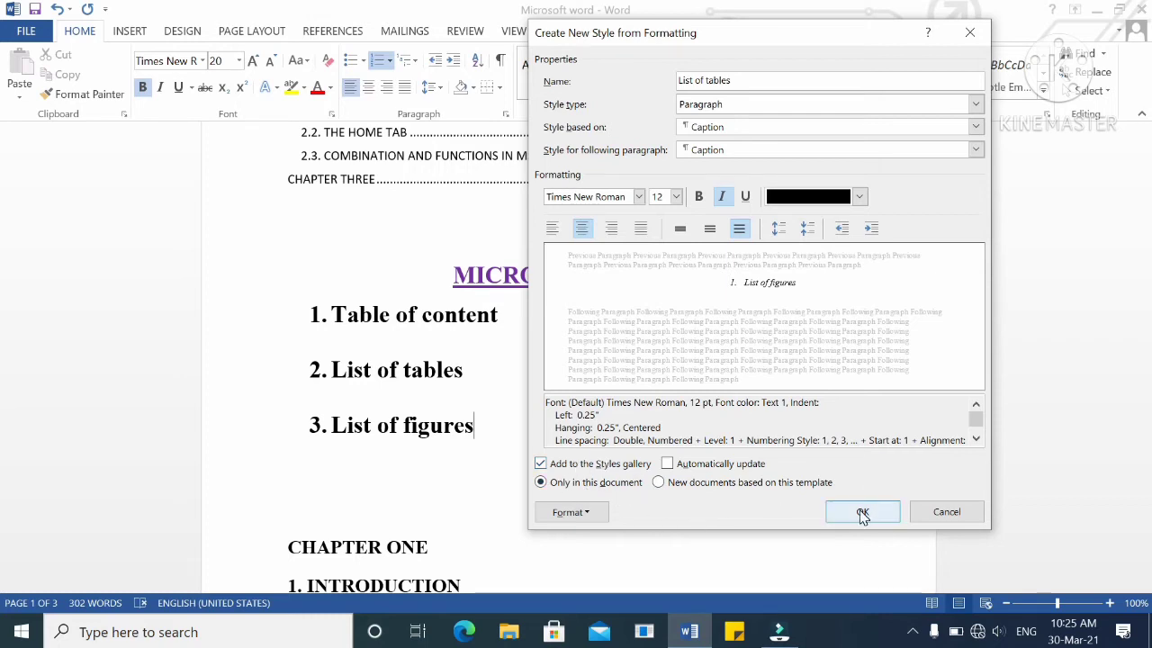
click(862, 513)
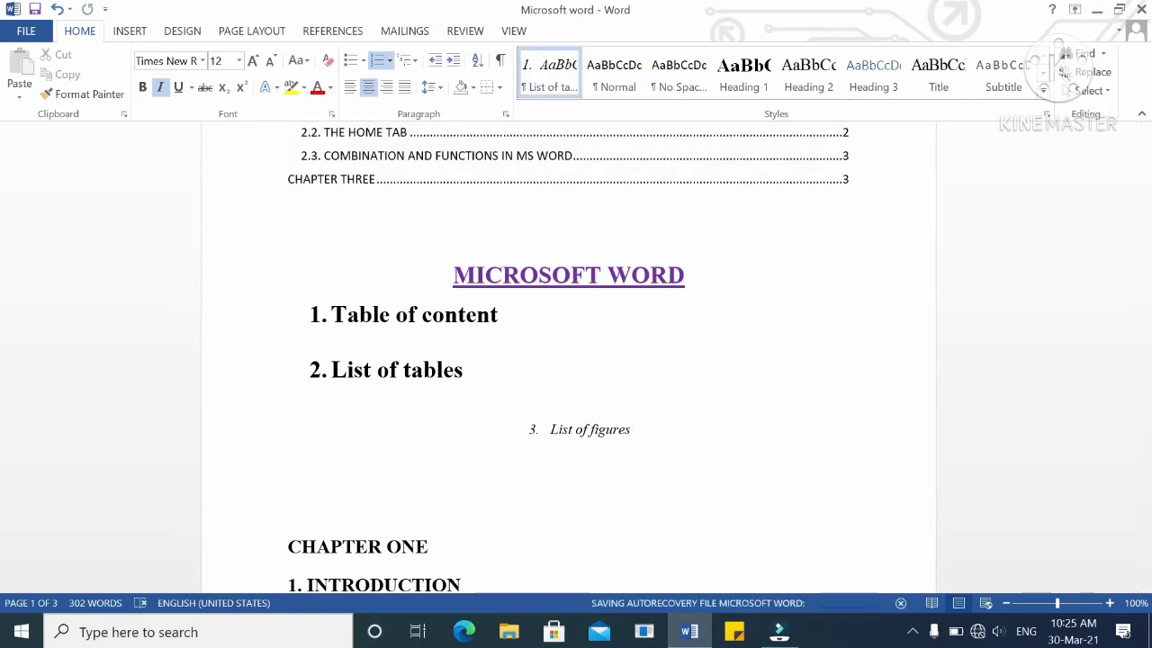
- Start another new style from the current formatting, open its full settings, and name it "List of figures"
click(1043, 90)
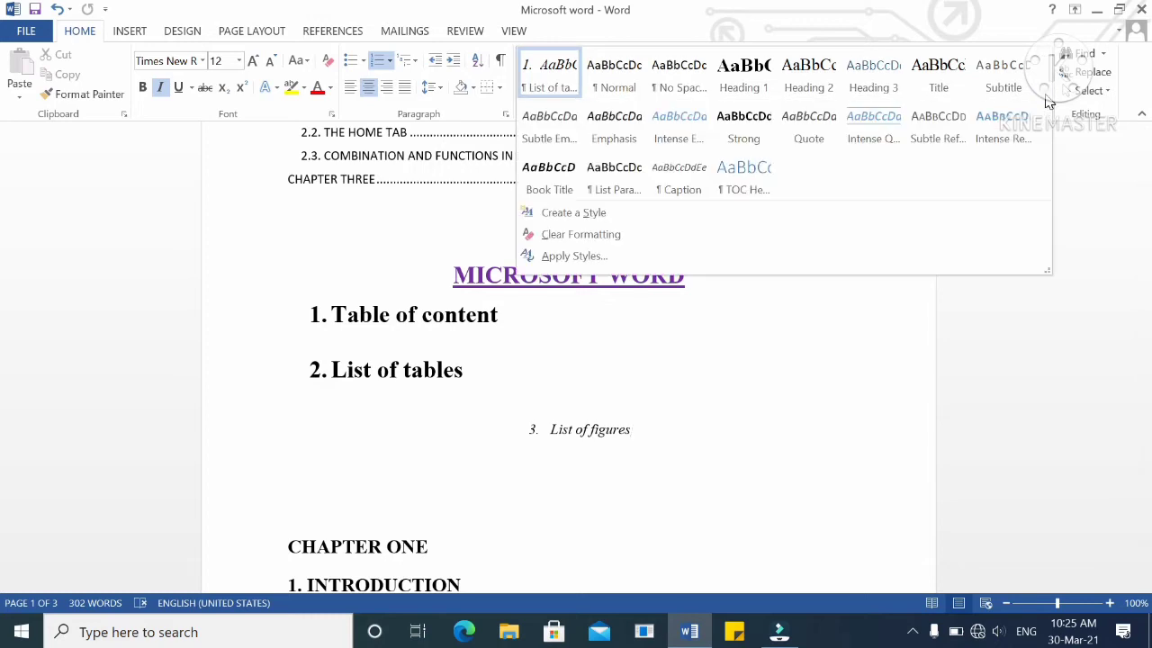
click(630, 216)
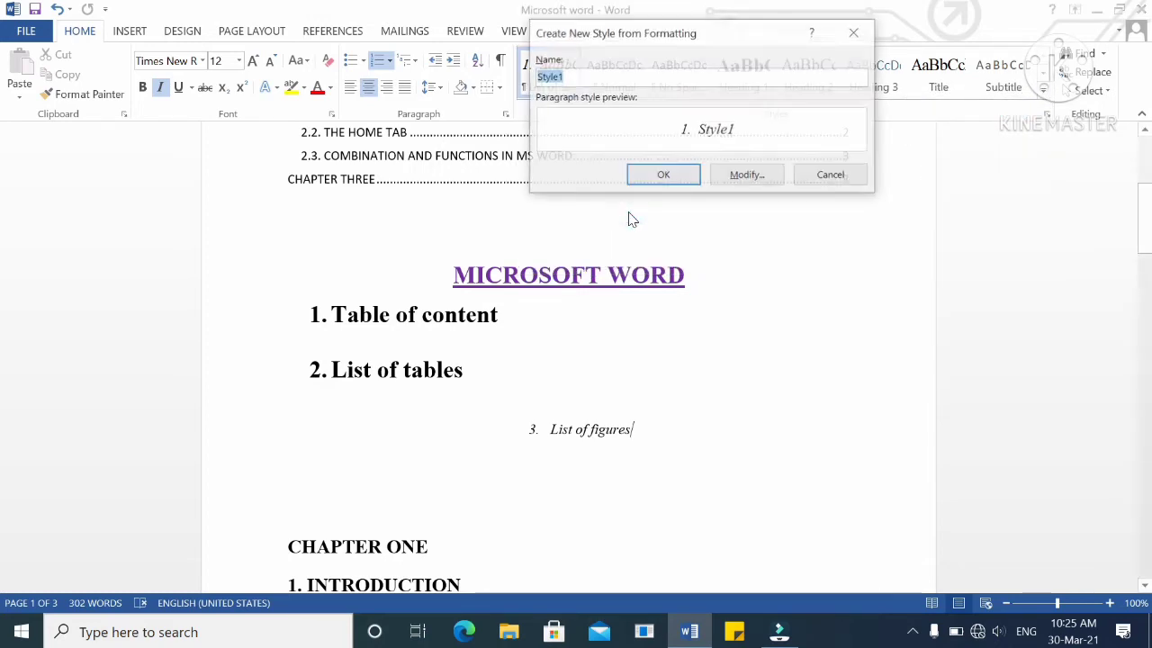
click(747, 176)
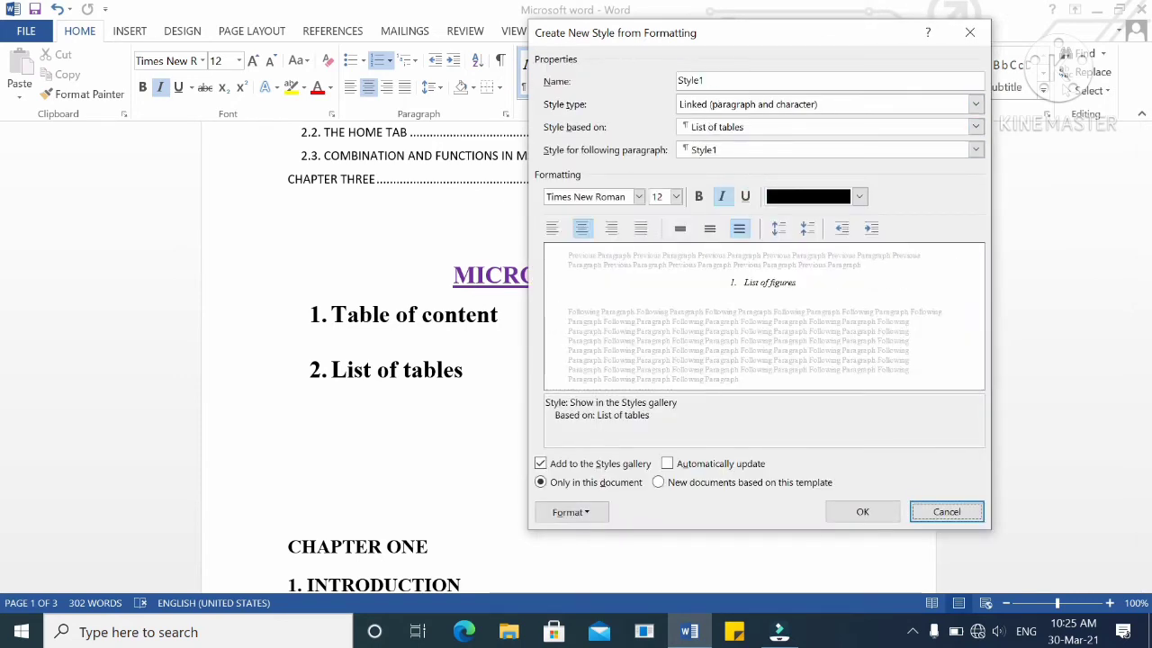
double_click(711, 81)
text(List of figures)
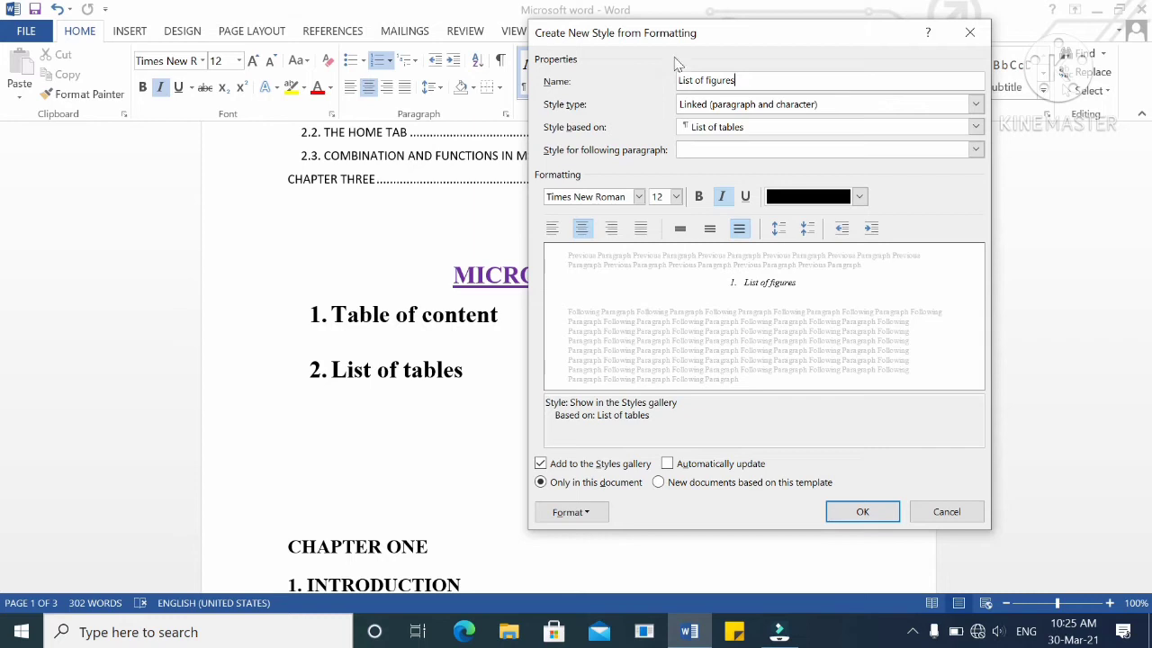
- Set the List of figures style's type to Paragraph and base it on the Caption style
click(746, 106)
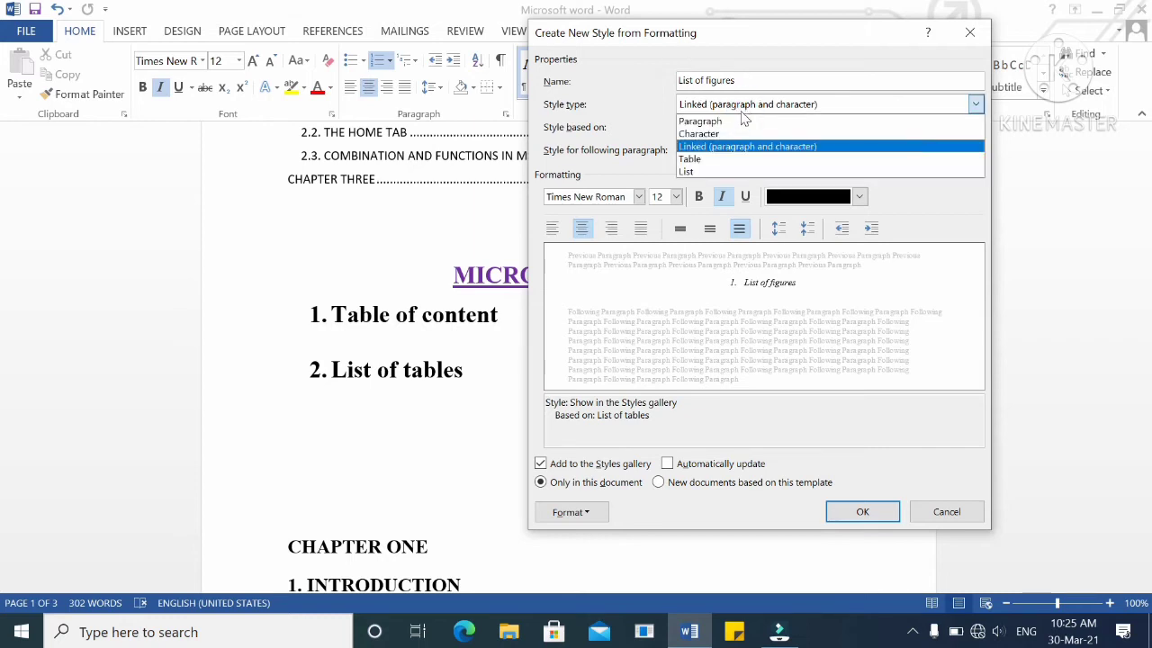
click(716, 121)
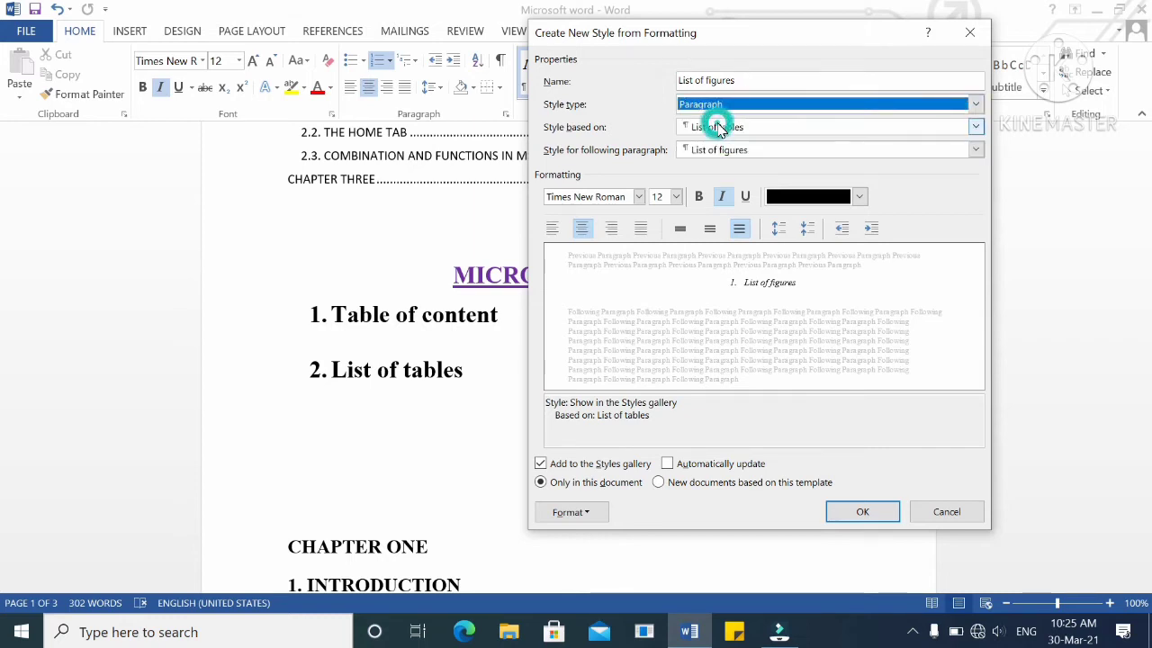
click(718, 127)
scroll(726, 226, down, 1)
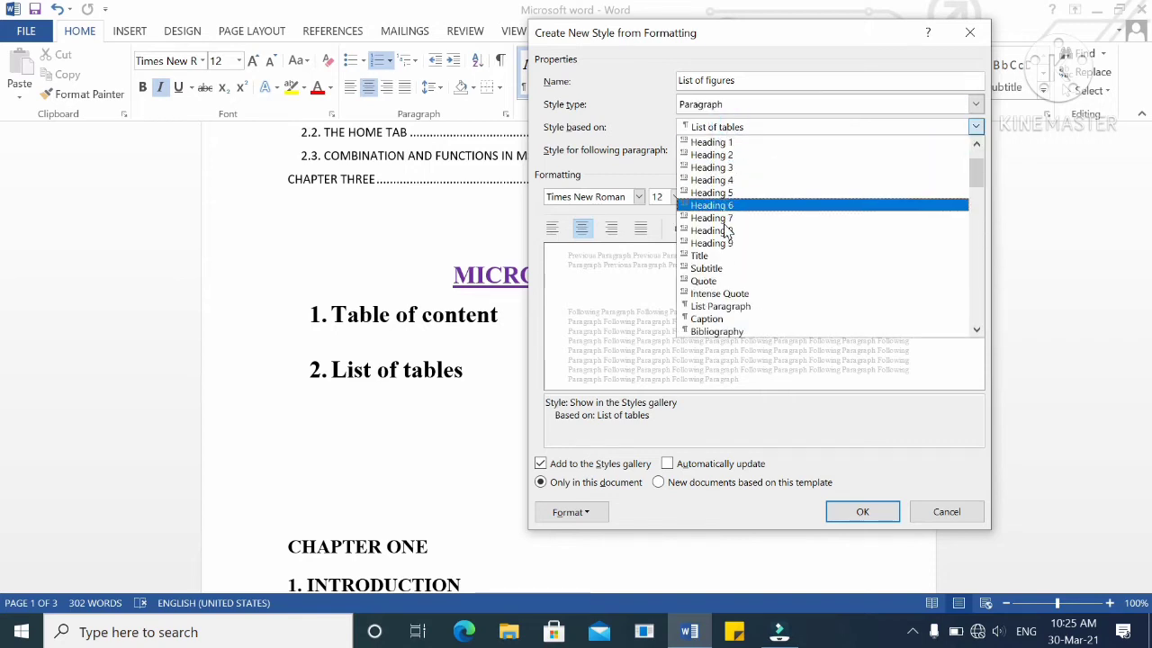
scroll(727, 232, down, 3)
click(718, 206)
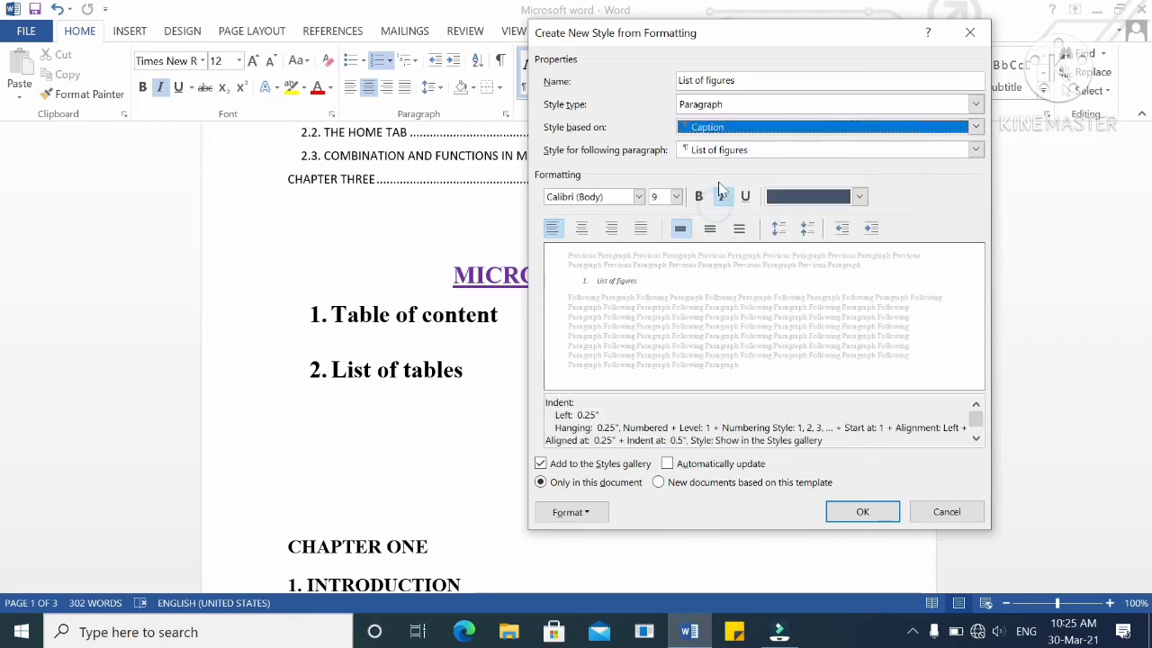
- Set Caption as the style for the paragraph following the List of figures style
click(745, 151)
scroll(729, 297, down, 2)
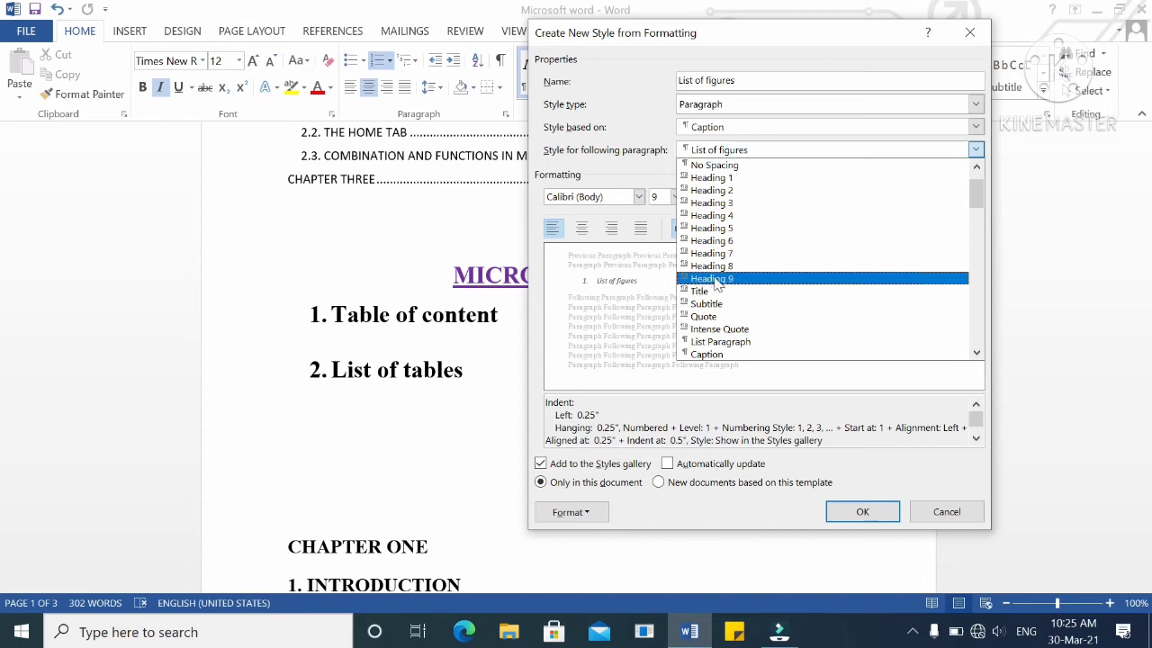
click(729, 316)
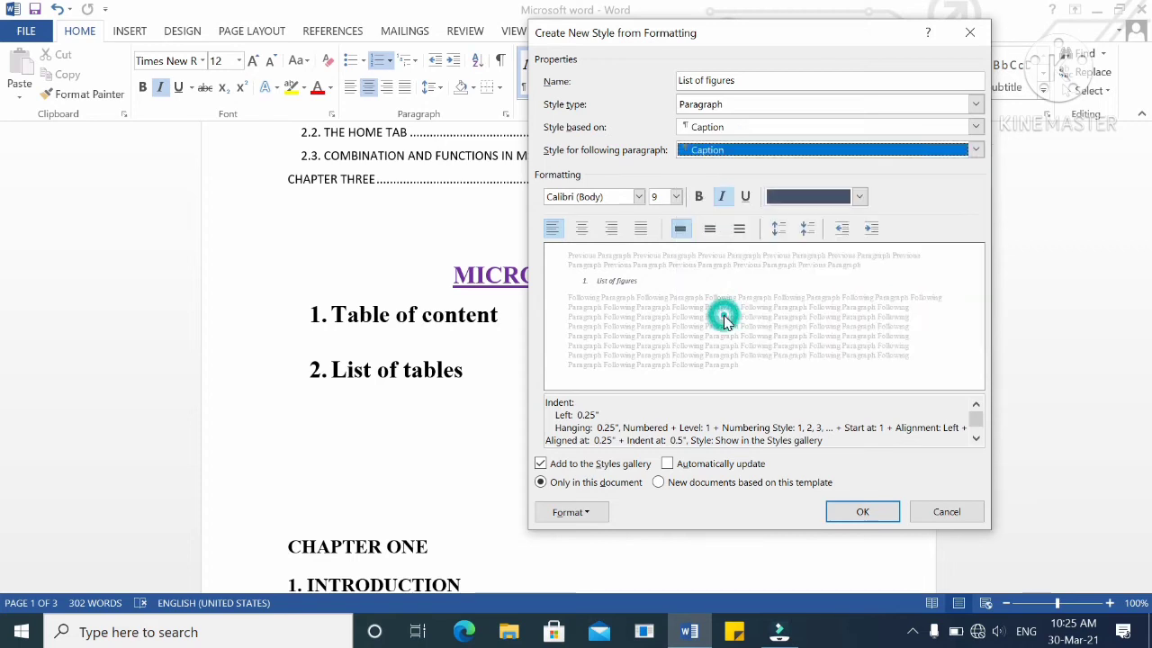
- Format the List of figures style in black 12 pt Times New Roman and save the style
click(639, 197)
click(663, 256)
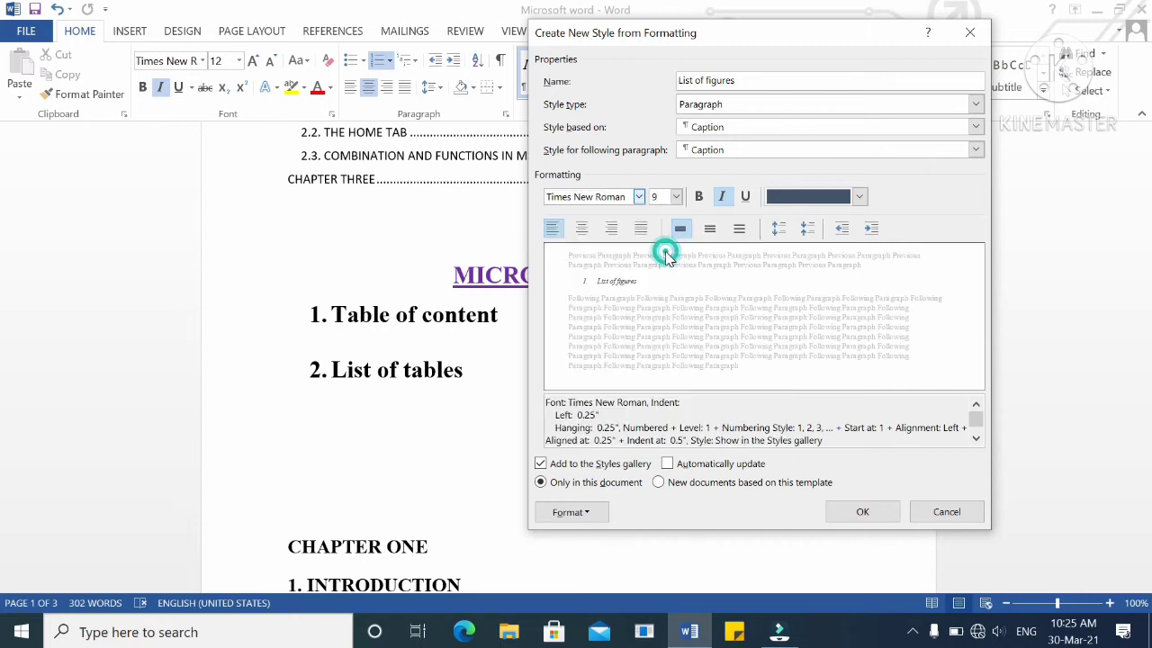
click(676, 197)
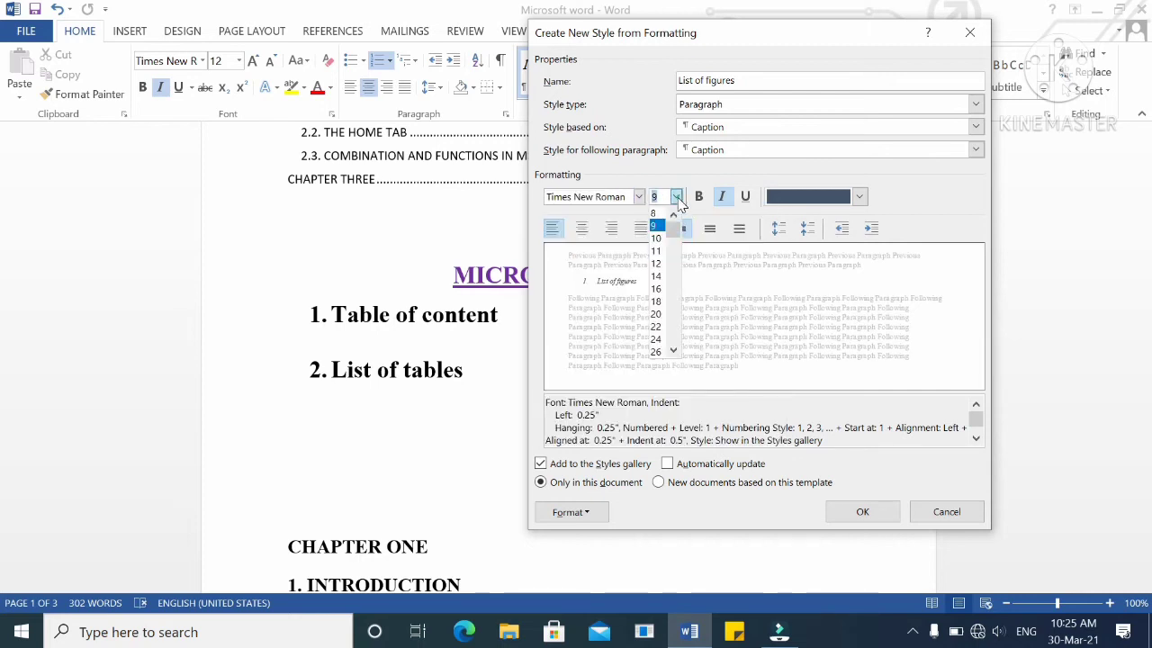
click(657, 264)
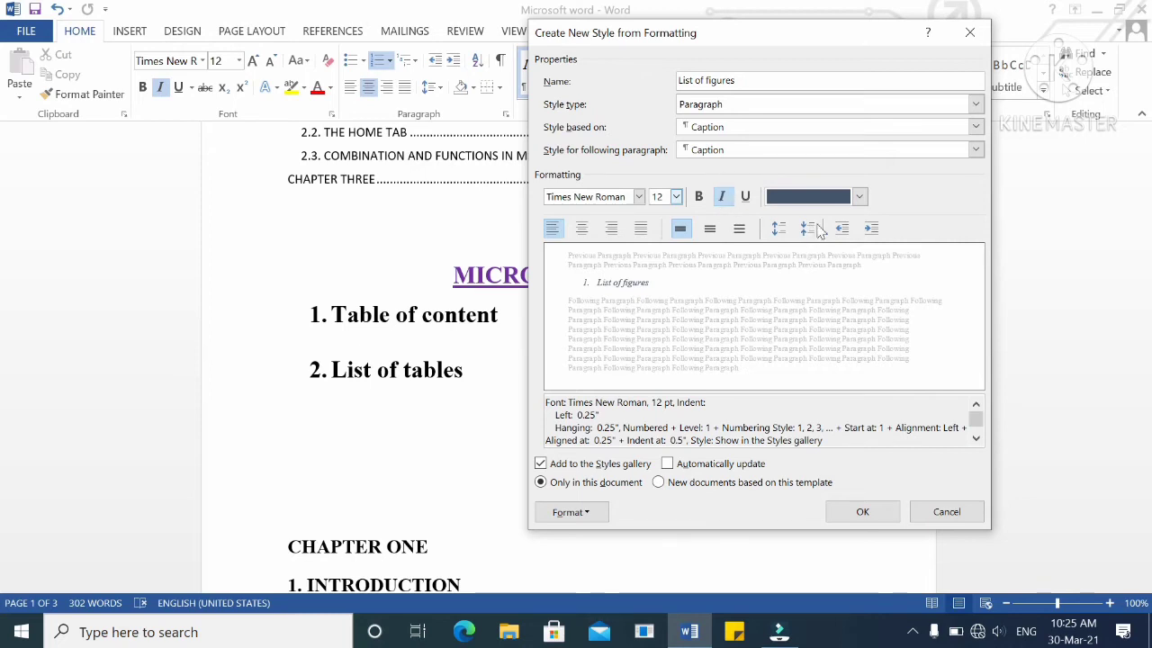
click(860, 197)
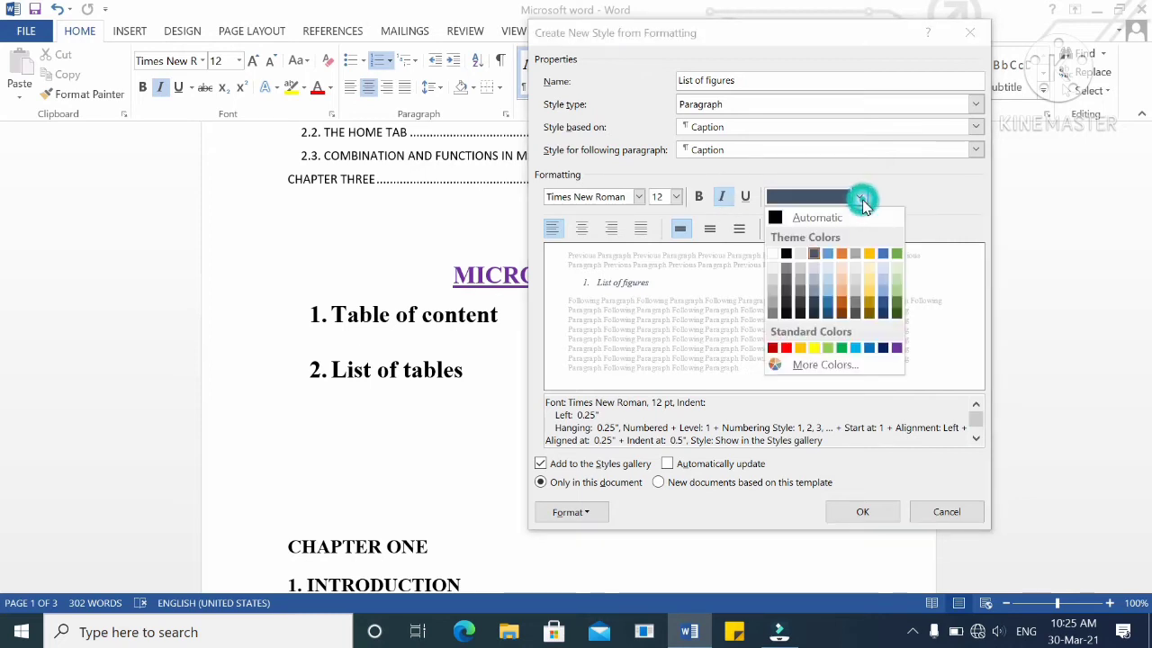
click(787, 254)
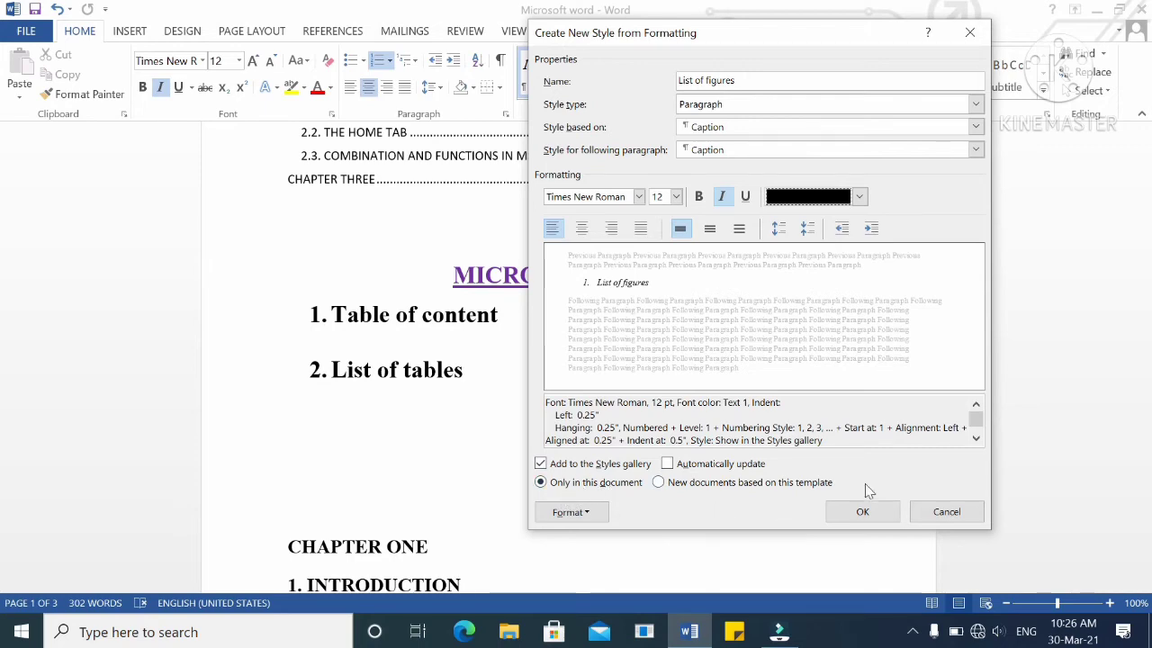
click(864, 513)
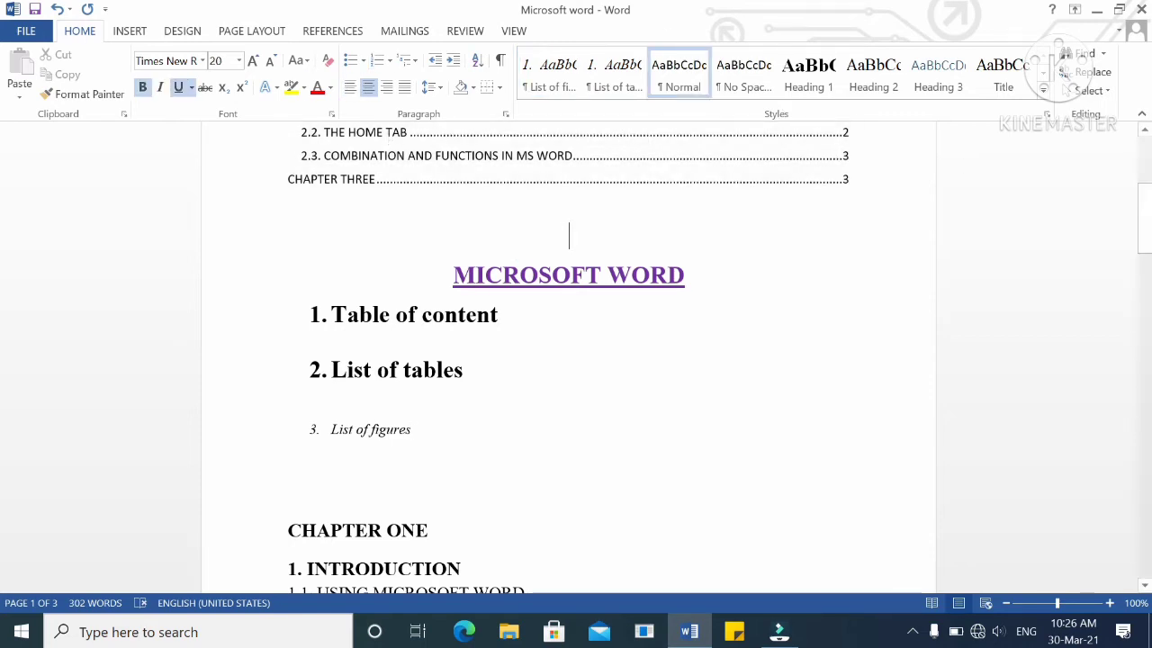
- Apply the List of figures style to the Figure 1 caption above the Chapter Two heading
scroll(569, 360, down, 2)
scroll(569, 360, down, 10)
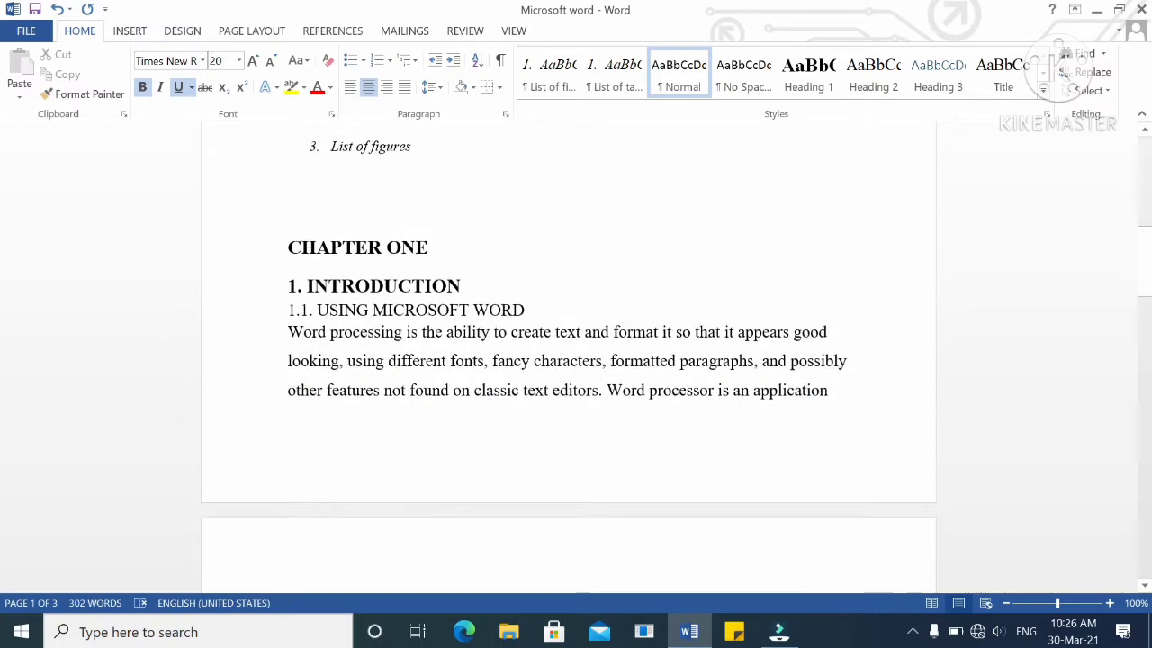
scroll(569, 360, down, 10)
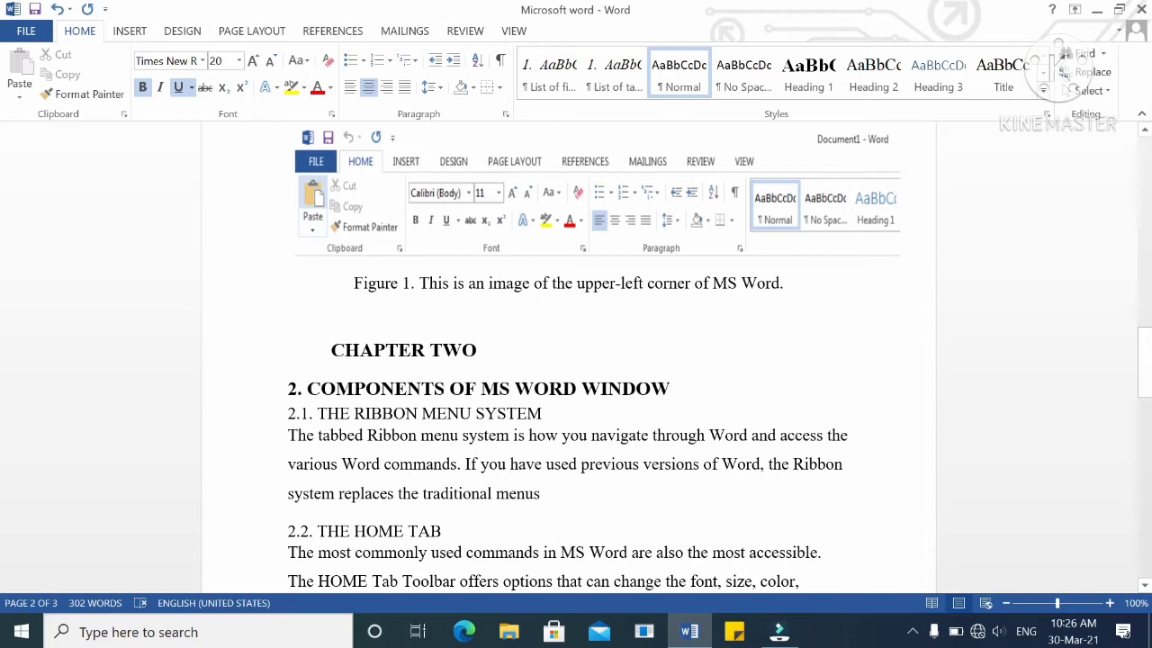
drag(796, 286, 354, 287)
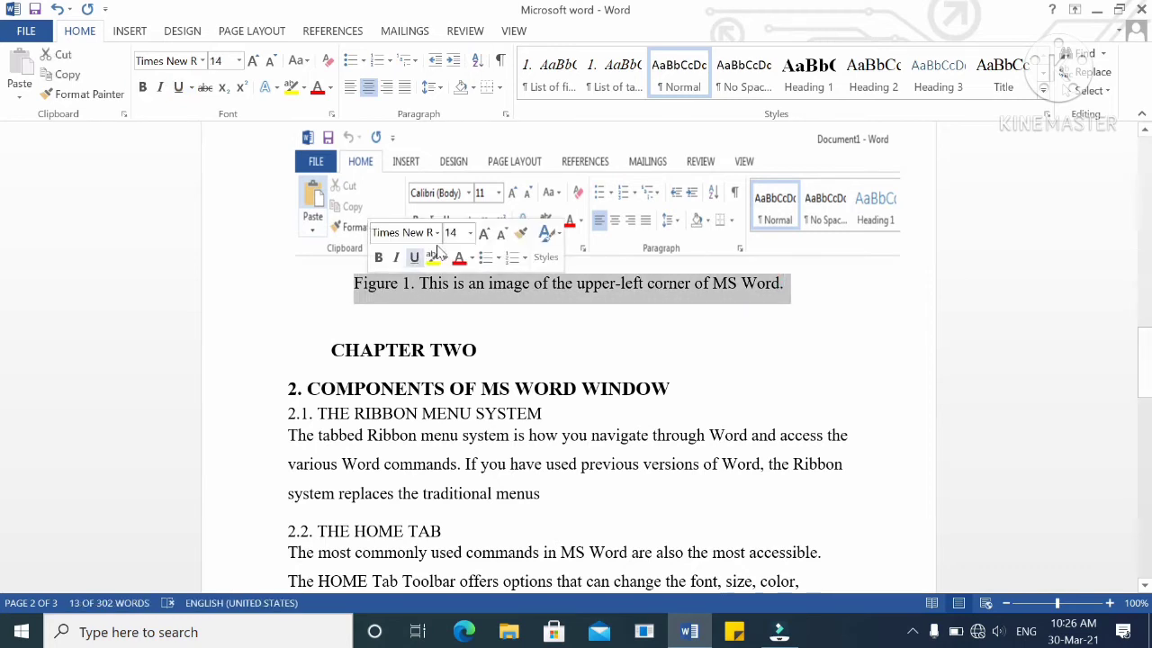
click(555, 72)
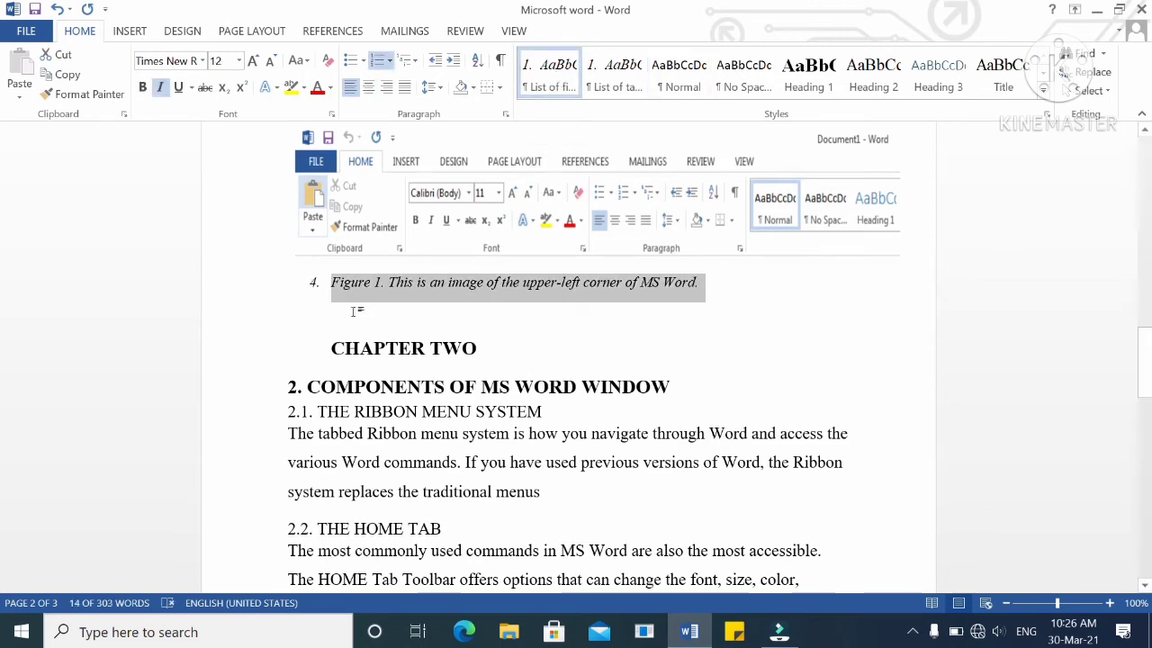
- Apply the List of figures style to the caption "Figure 2. HOME Tab Toolbar offers options"
scroll(576, 360, down, 2)
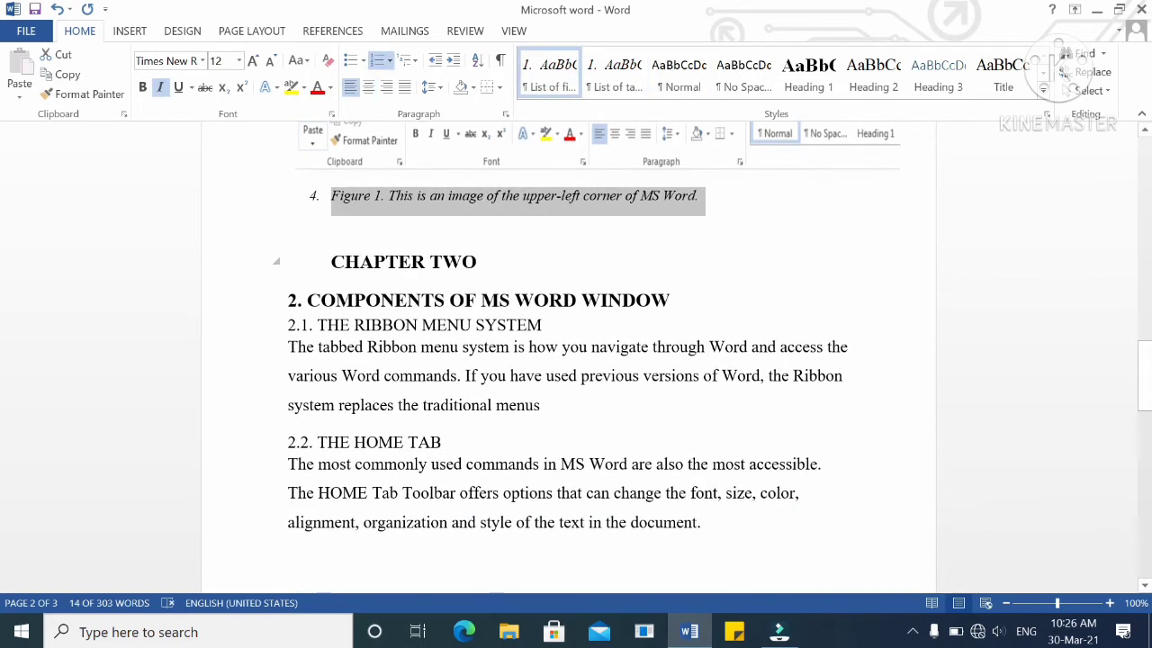
scroll(432, 356, down, 15)
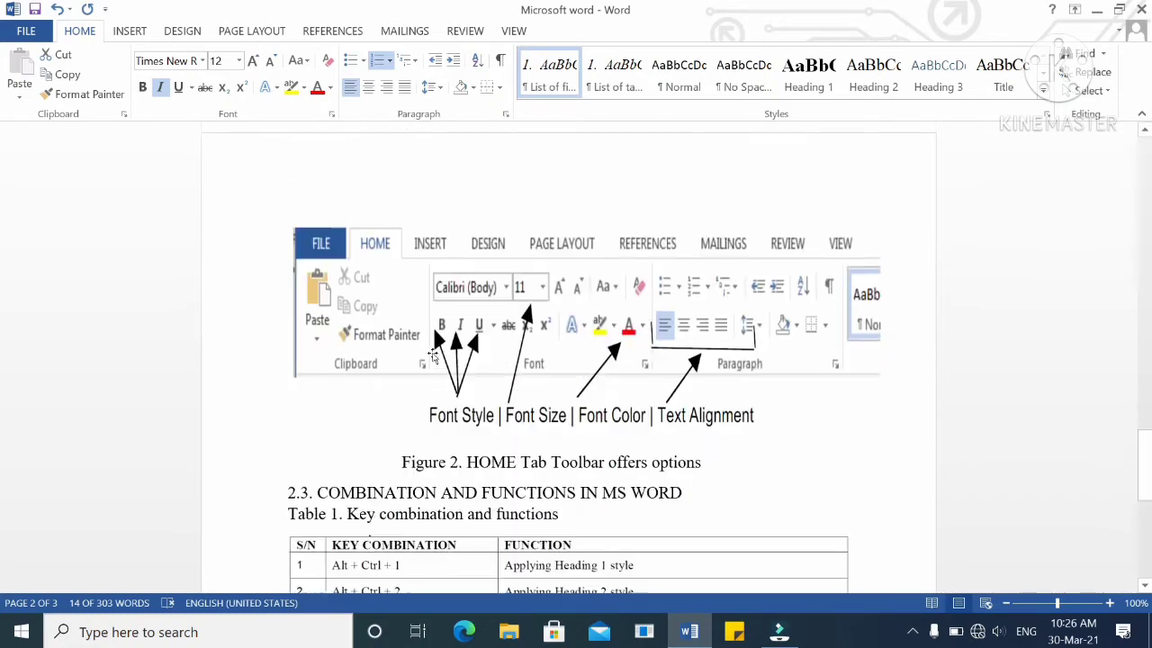
scroll(433, 356, down, 3)
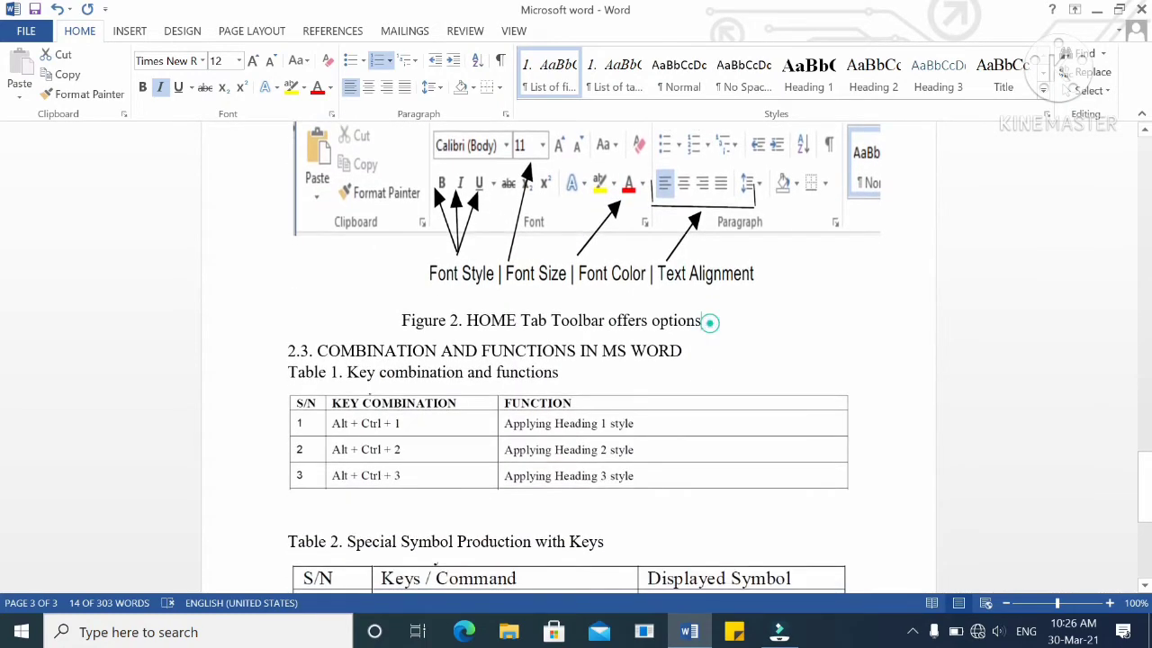
drag(709, 321, 401, 323)
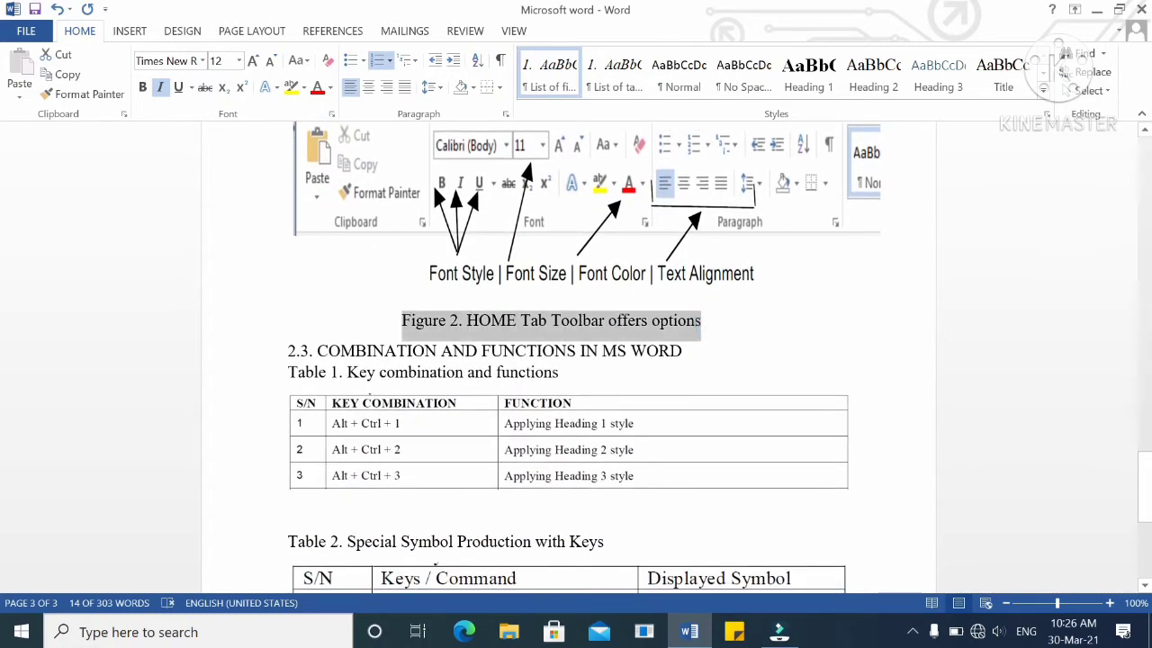
click(554, 72)
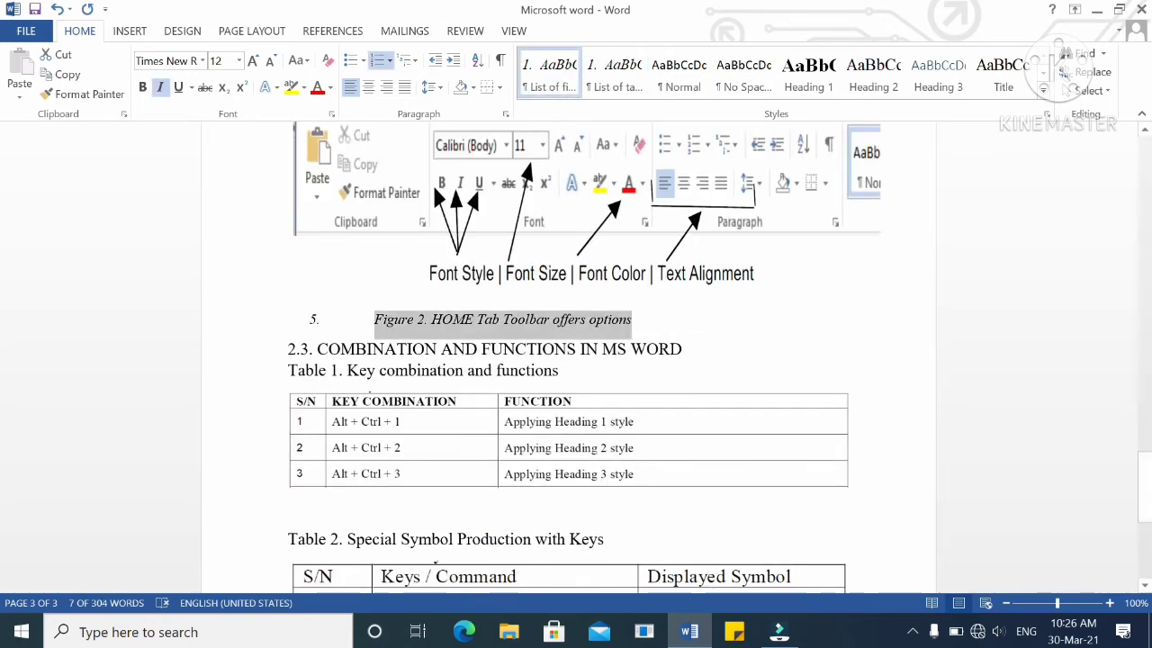
- Apply the List of tables style to the caption "Table 1. Key combination and functions"
scroll(505, 300, down, 4)
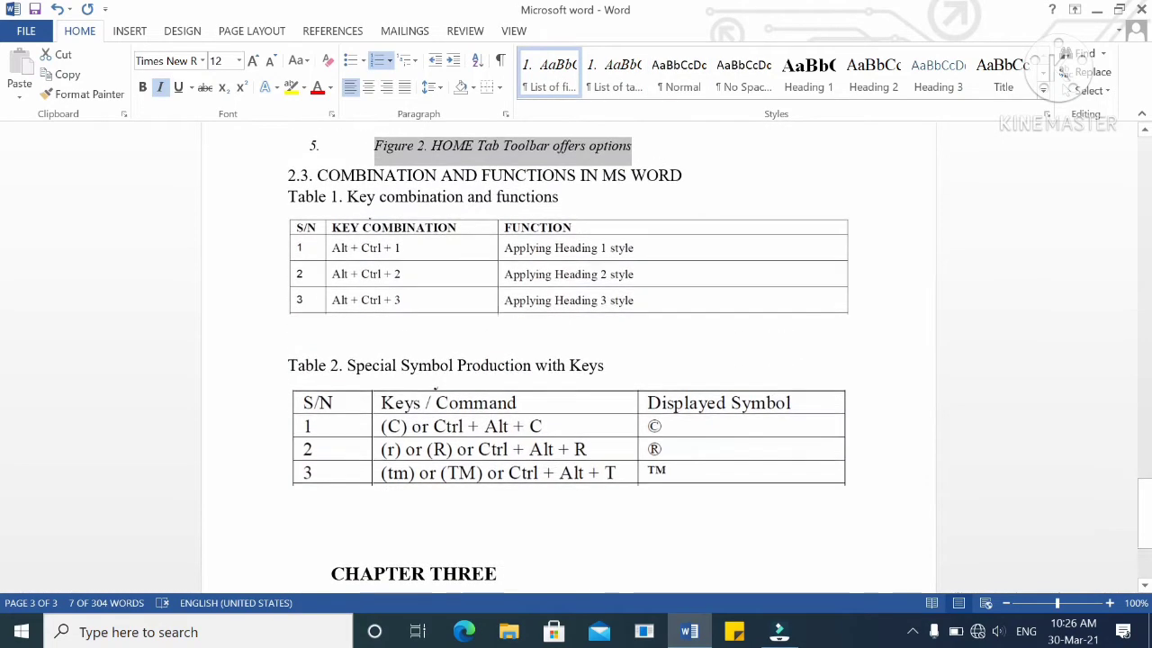
scroll(571, 297, up, 2)
click(571, 285)
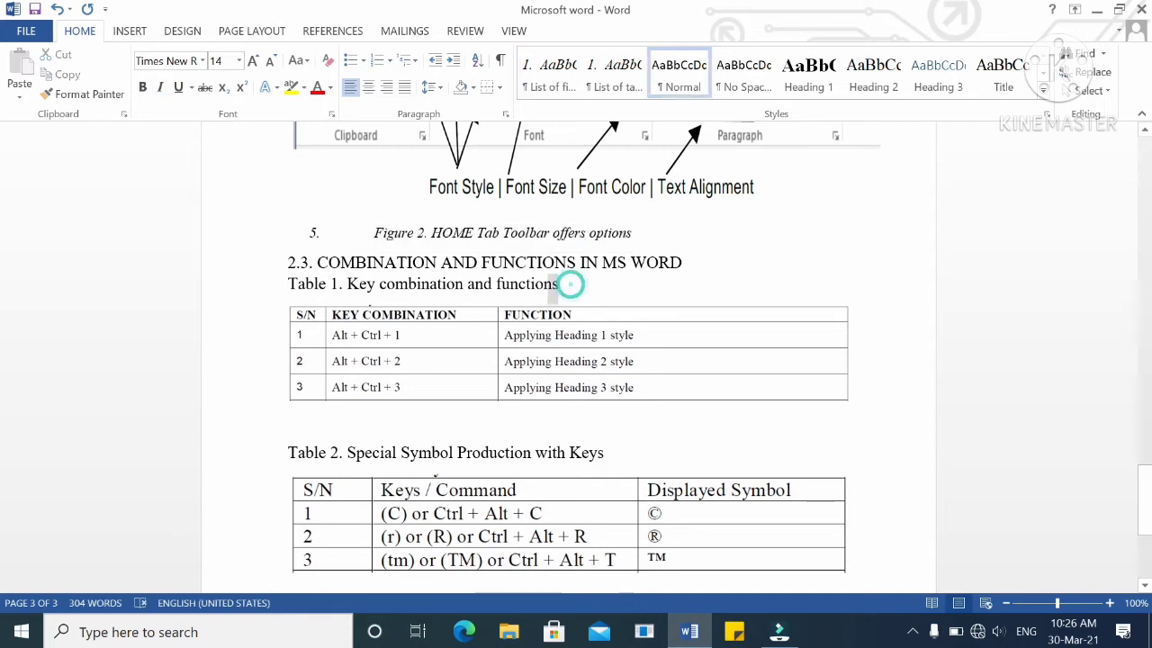
drag(571, 284, 289, 286)
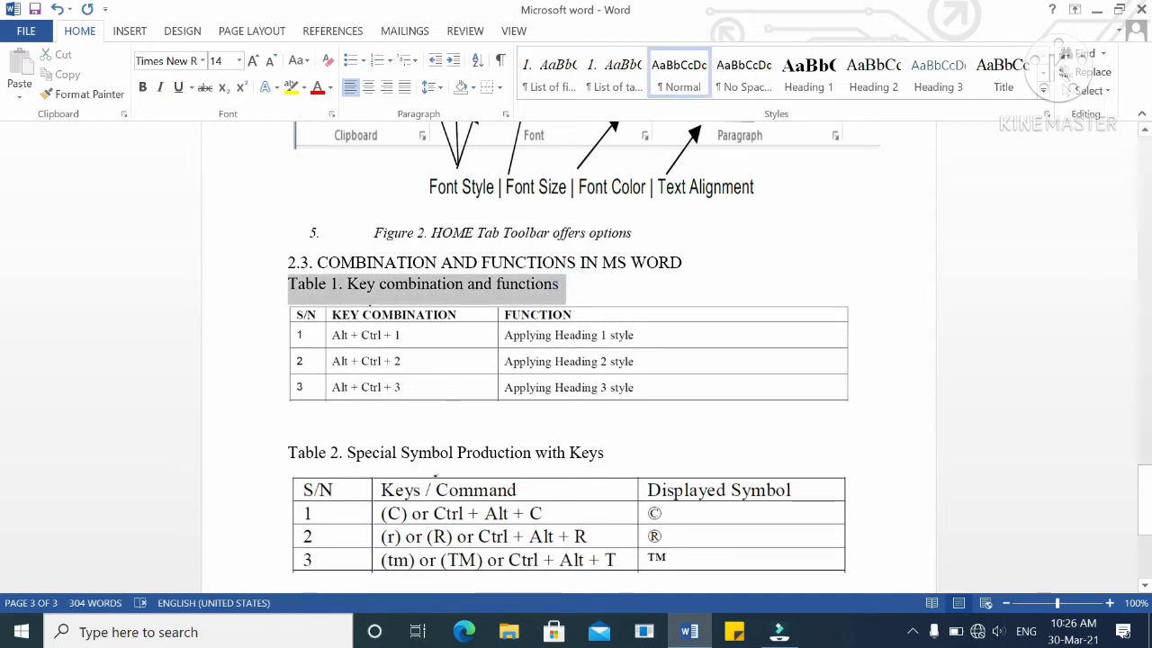
click(625, 83)
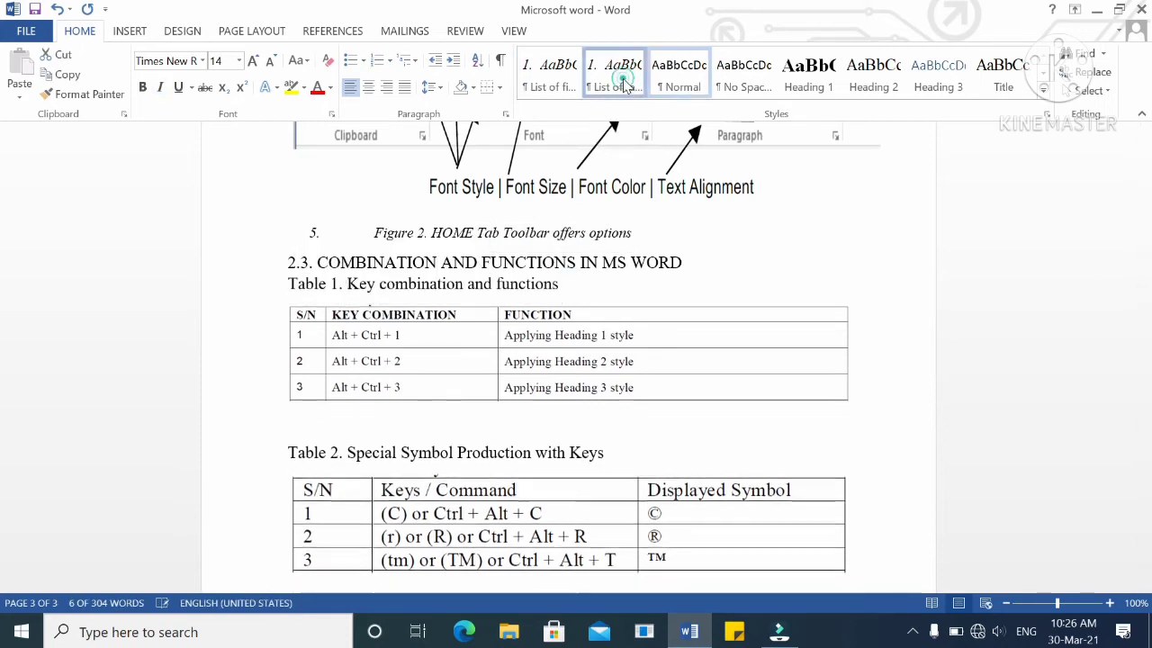
- Apply the List of tables style to the caption "Table 2. Special Symbol Production with Keys"
scroll(558, 306, down, 1)
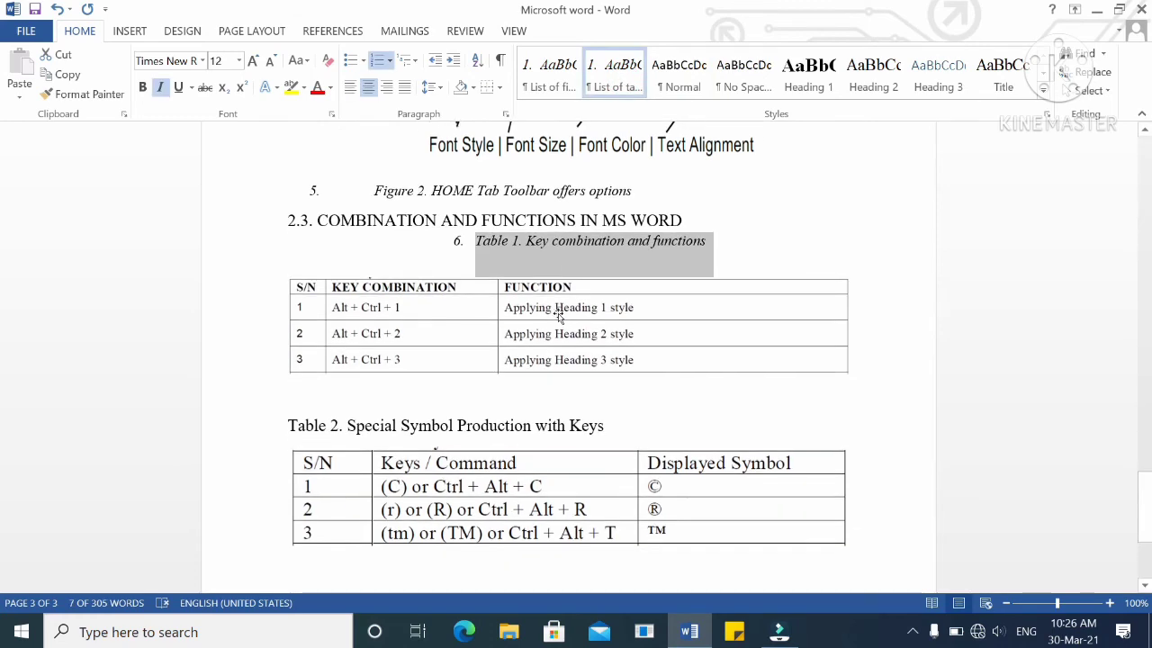
scroll(561, 309, down, 2)
scroll(561, 309, down, 1)
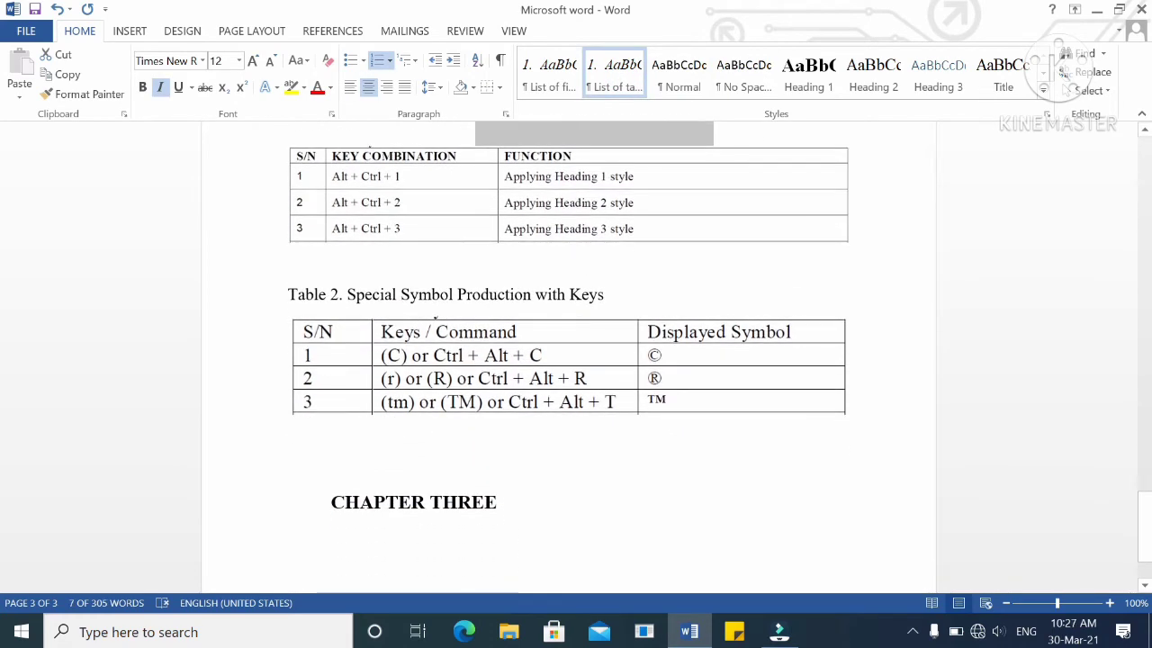
scroll(568, 338, down, 2)
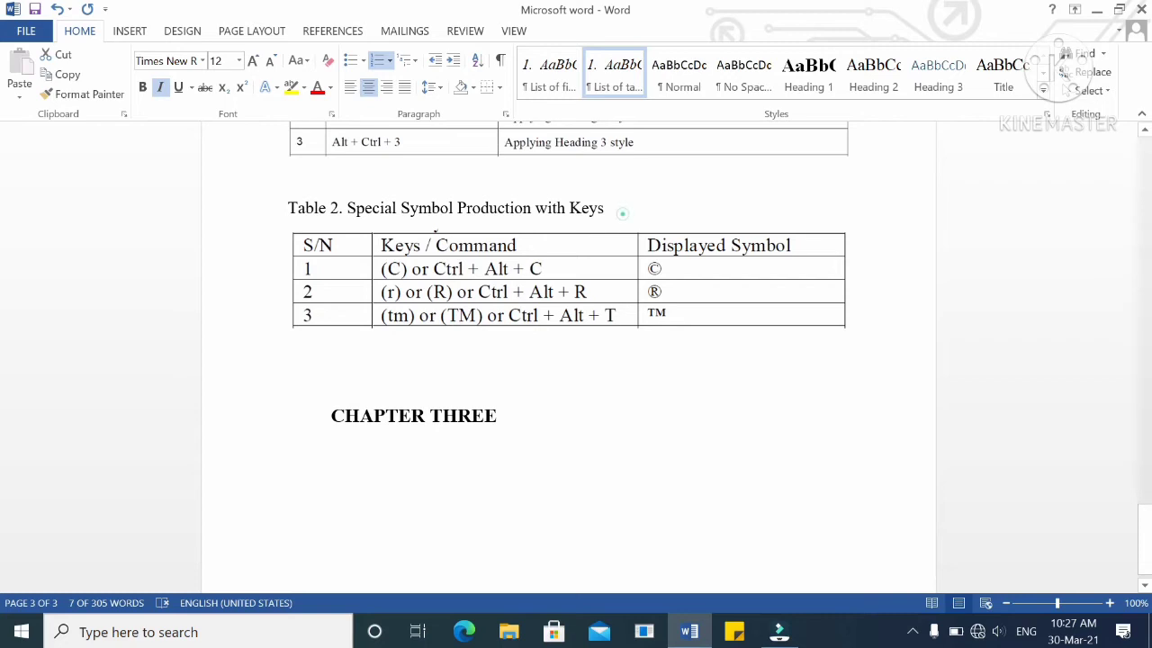
drag(622, 213, 296, 208)
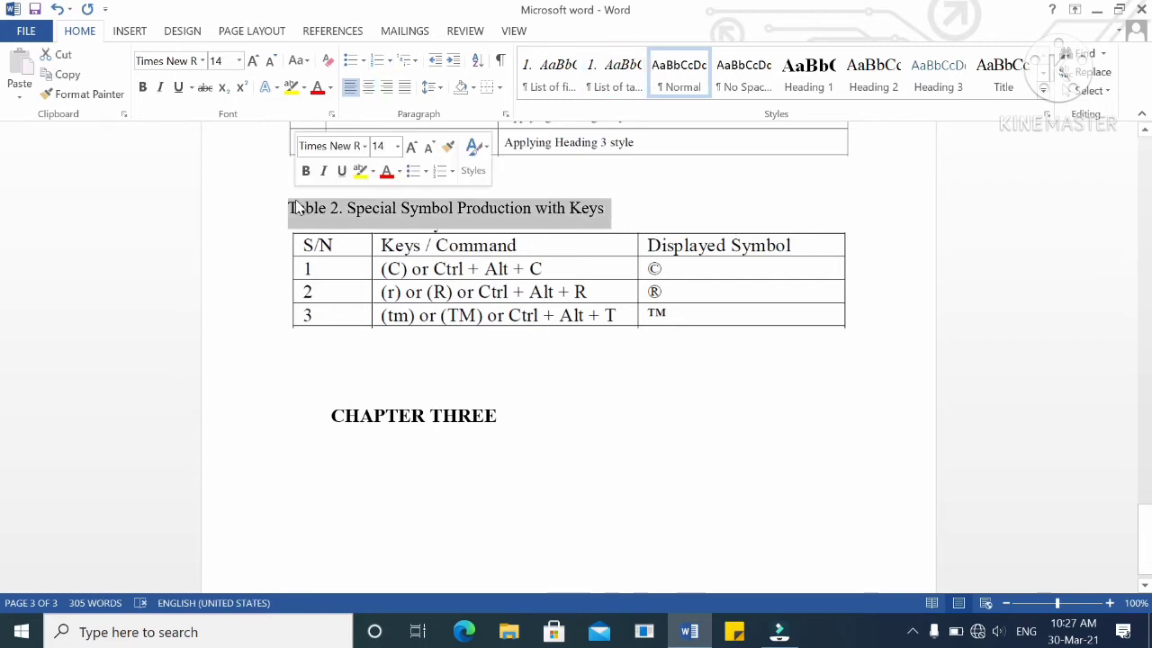
click(615, 72)
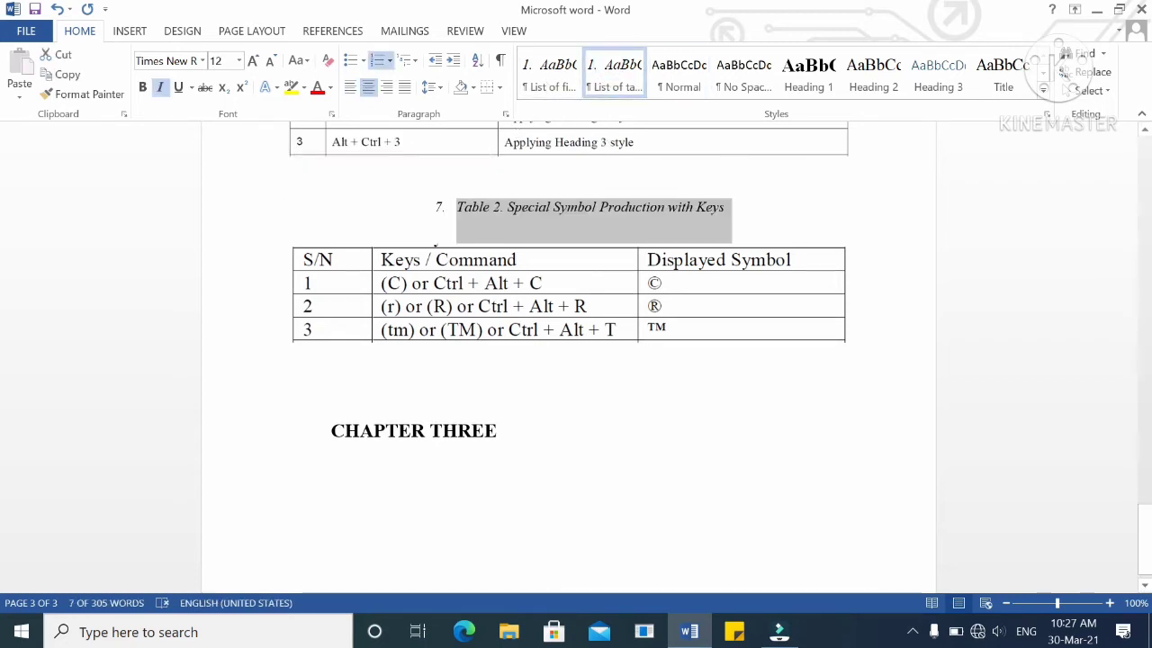
- Add an empty paragraph between the table of contents and the MICROSOFT WORD title for the list of figures
scroll(587, 230, up, 10)
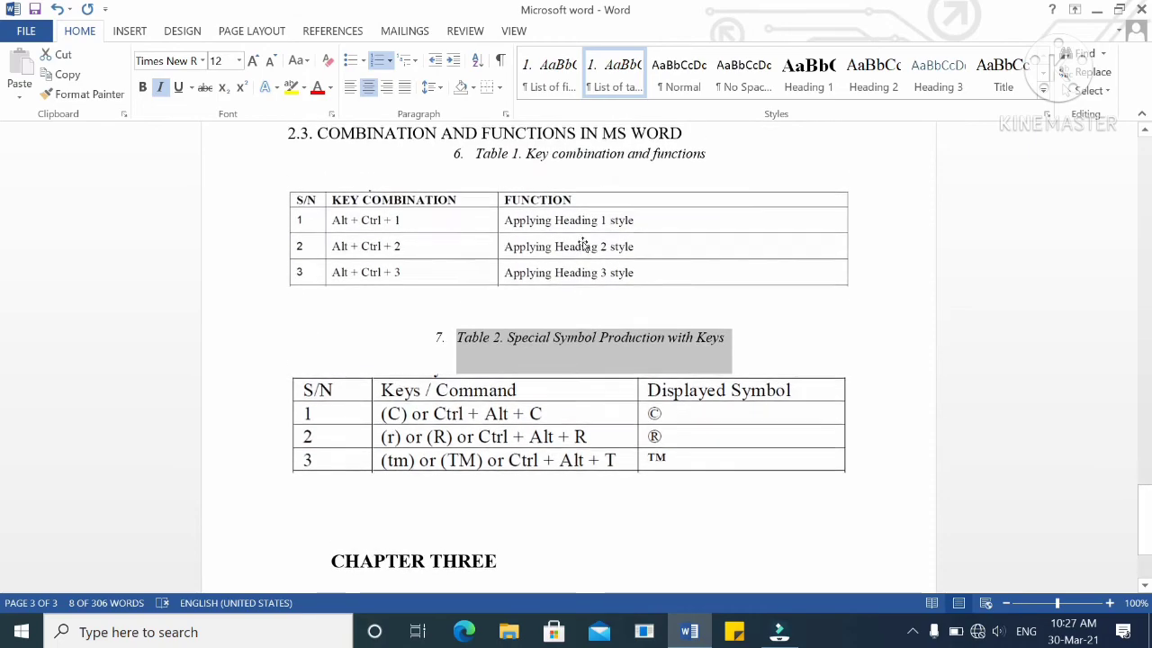
scroll(568, 360, up, 15)
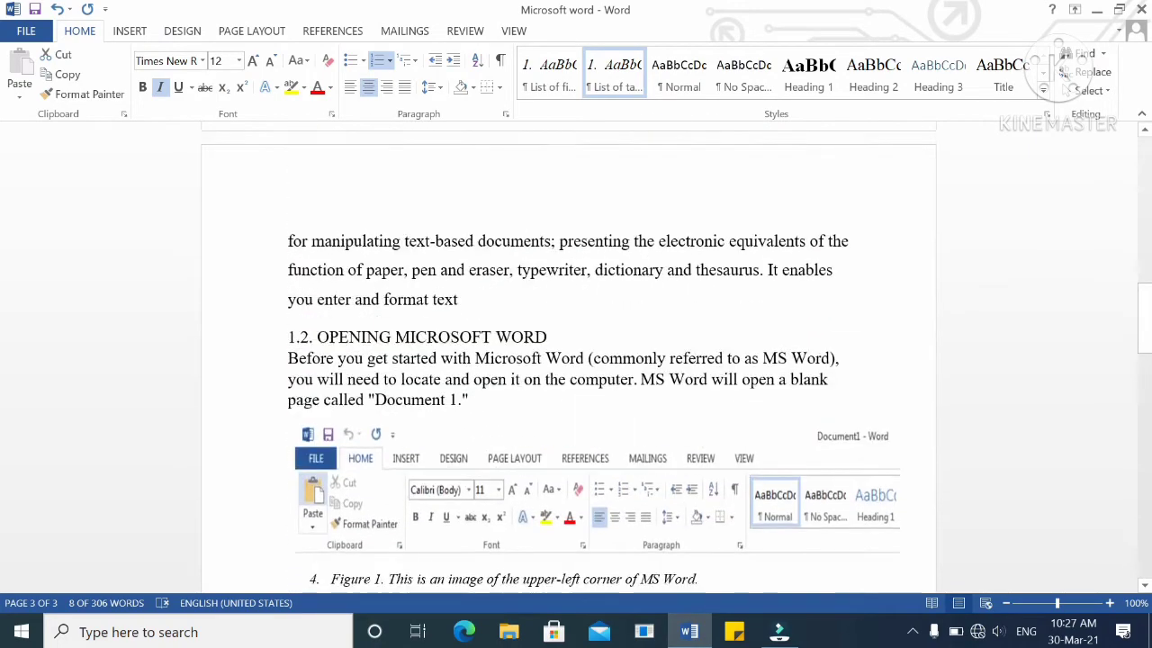
scroll(518, 313, up, 10)
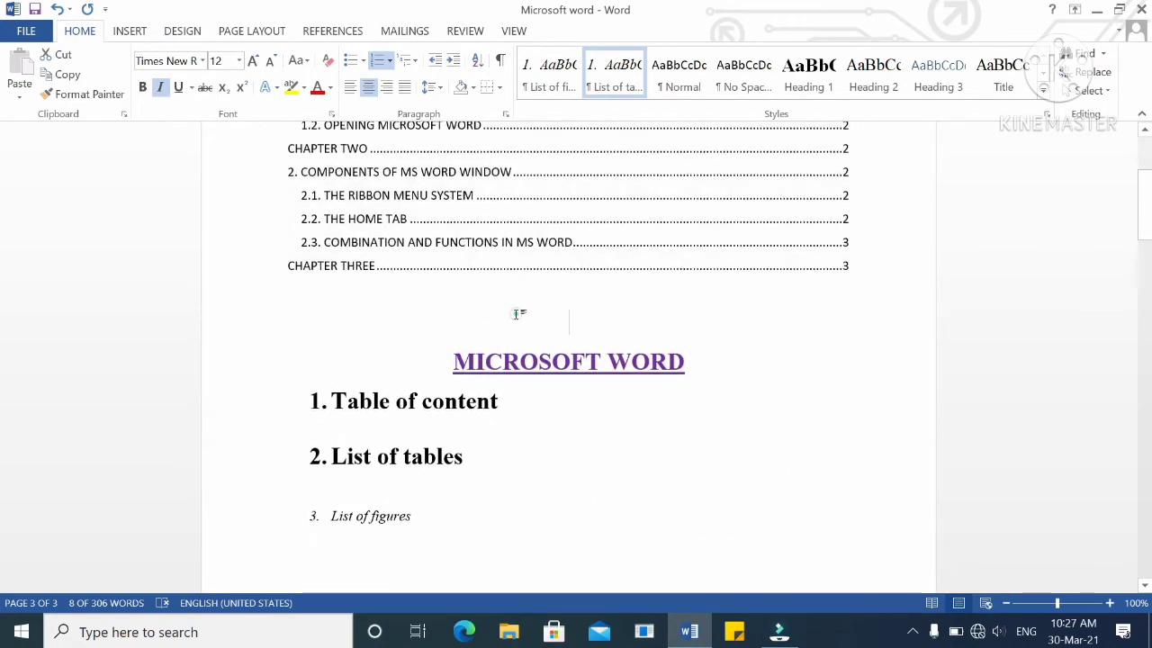
click(517, 313)
key(Return)
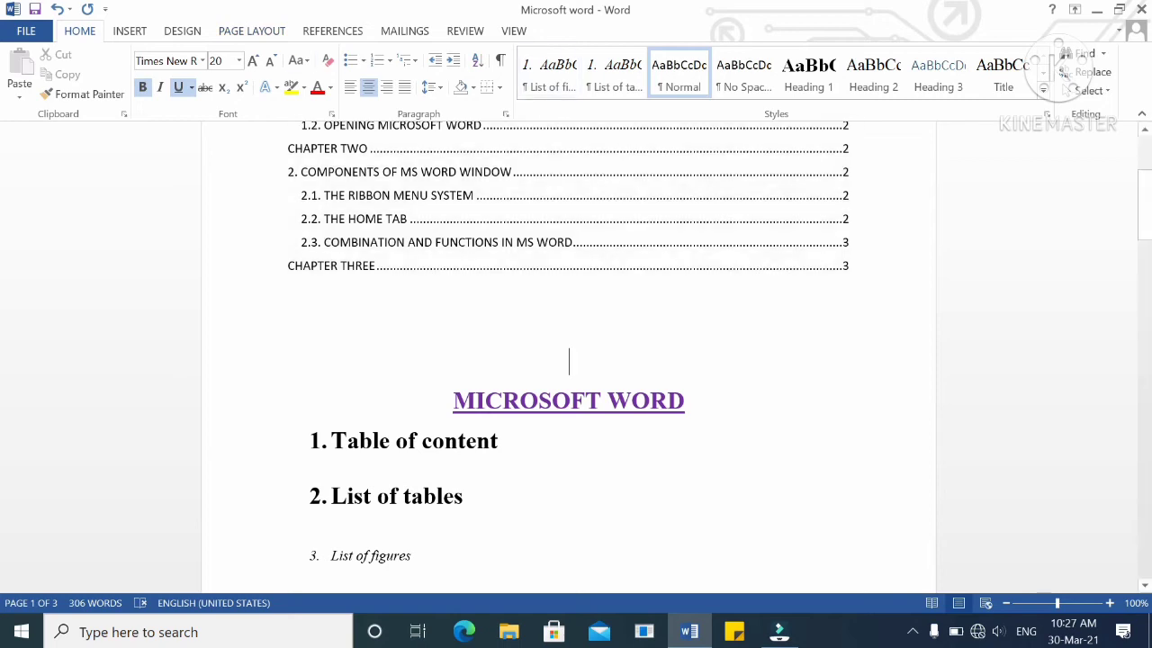
- Start inserting a table of figures at the empty paragraph, with Figure as the caption label
click(330, 31)
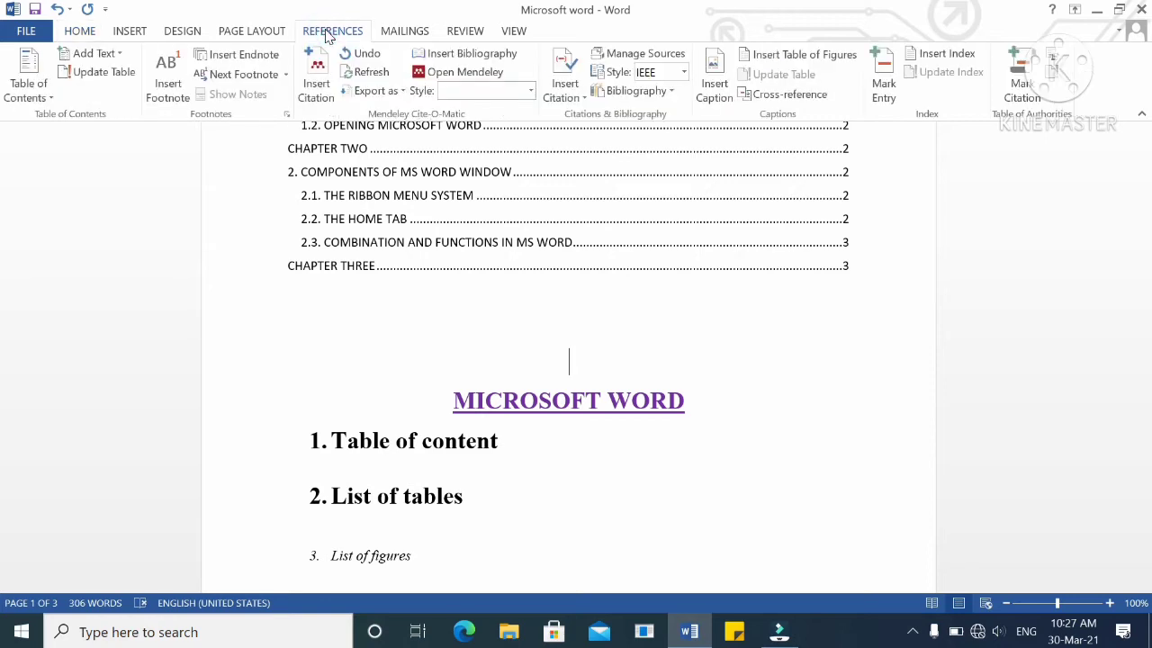
click(790, 55)
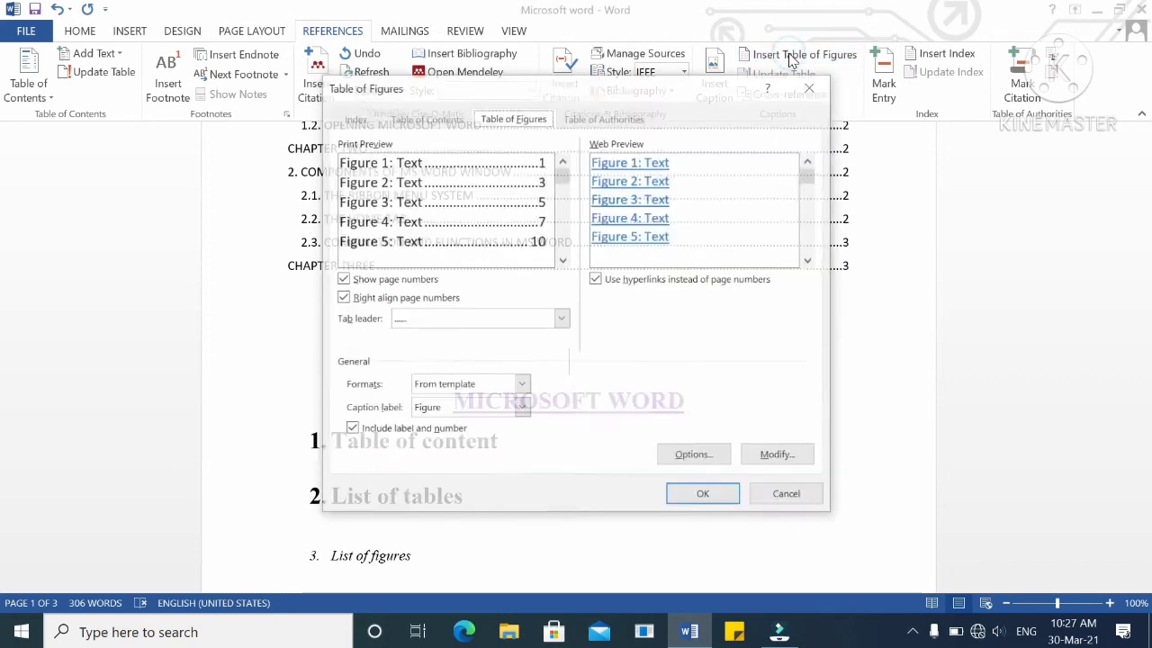
drag(584, 106, 689, 52)
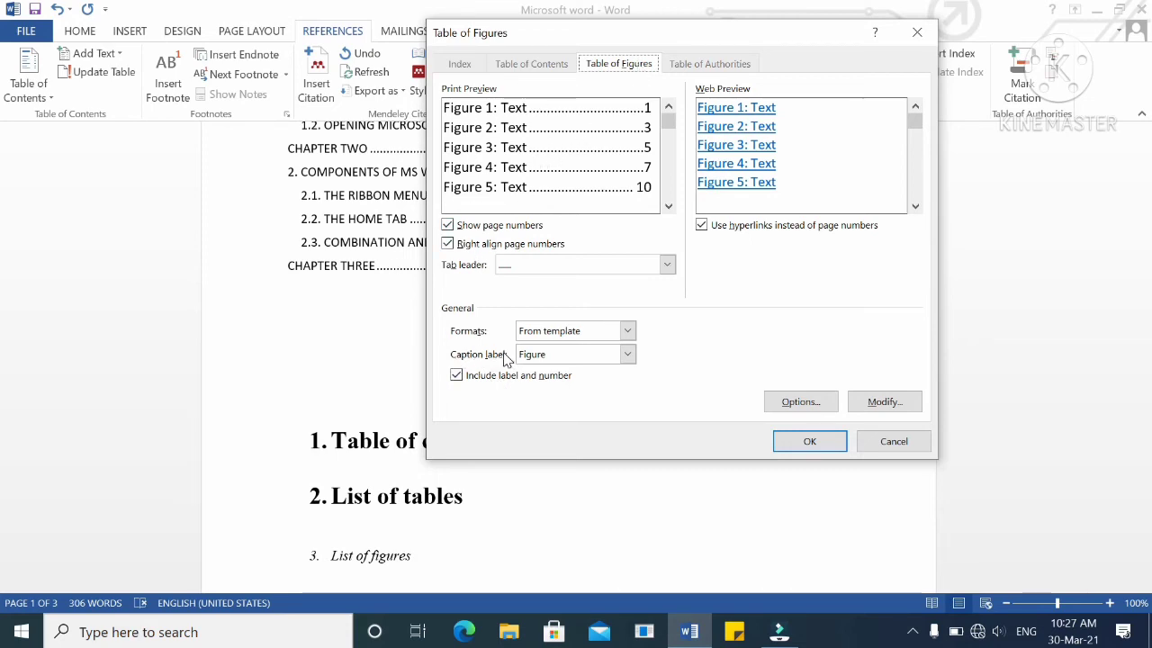
click(627, 354)
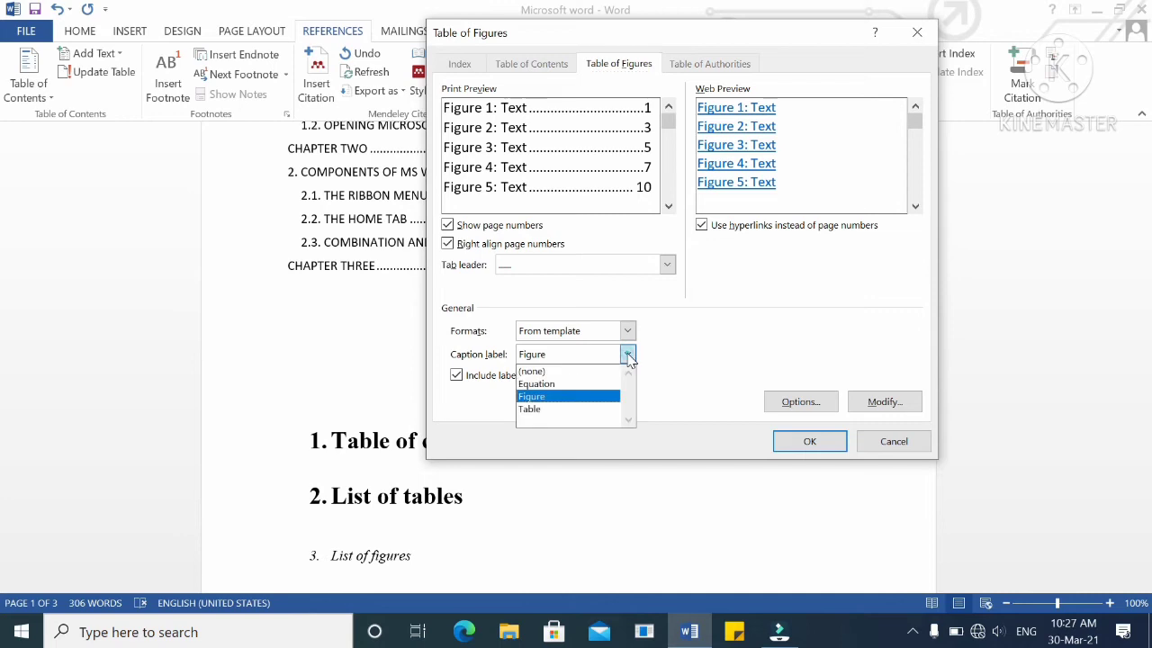
click(538, 397)
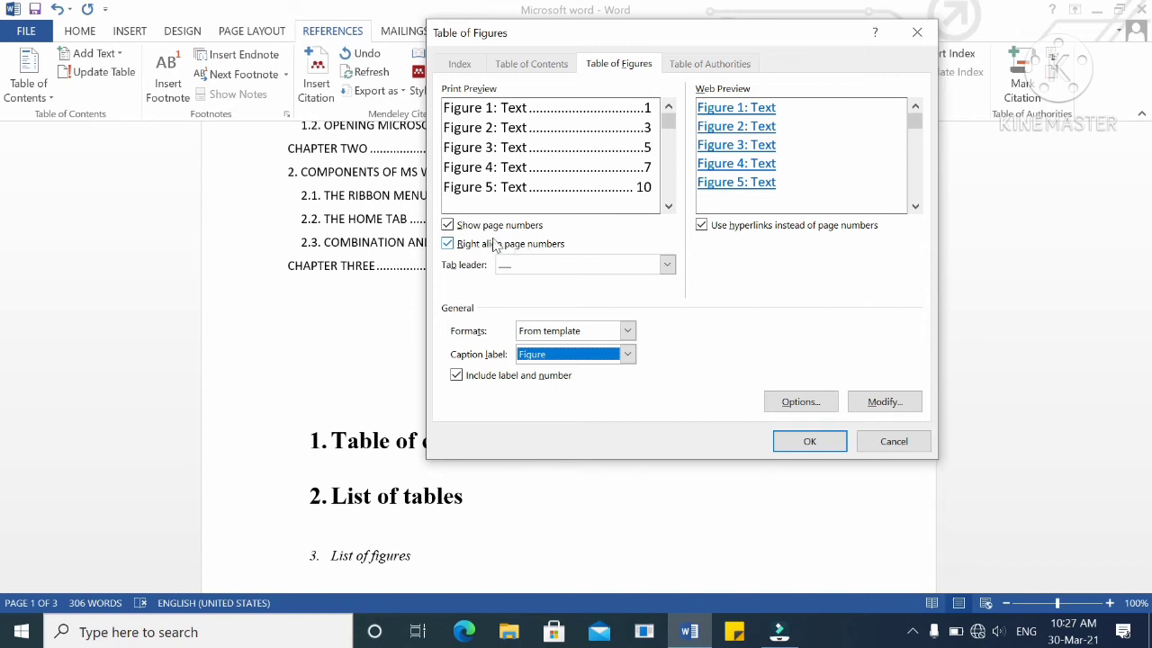
- Preview the table of figures with right alignment and page numbers each turned off, restoring both options
click(447, 244)
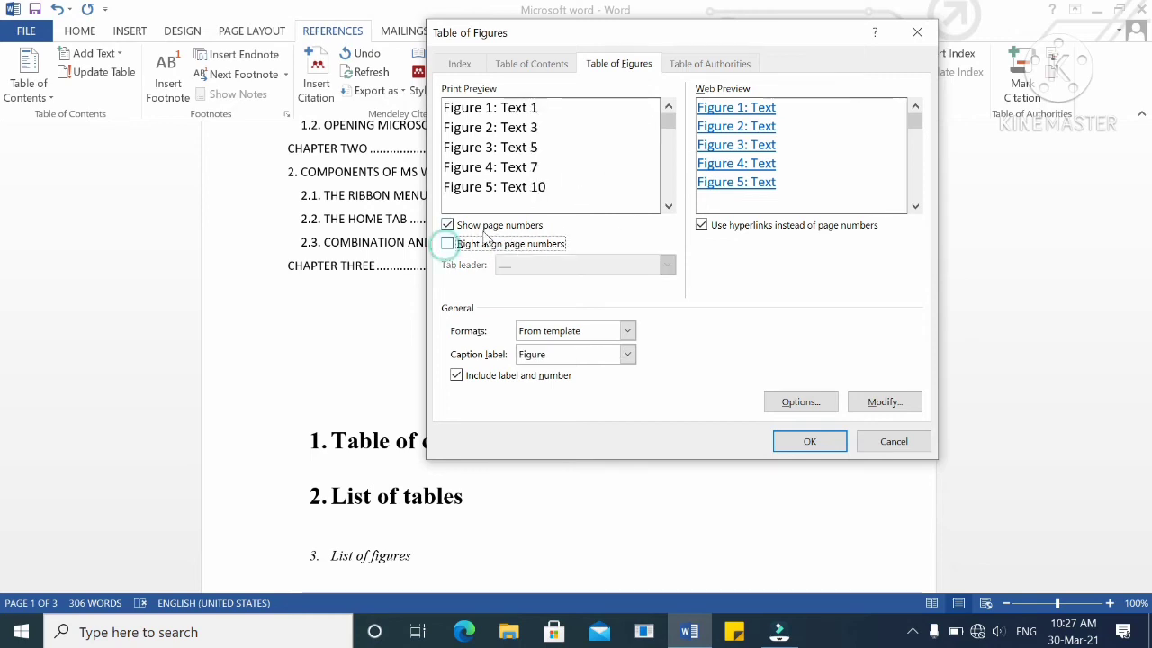
click(447, 244)
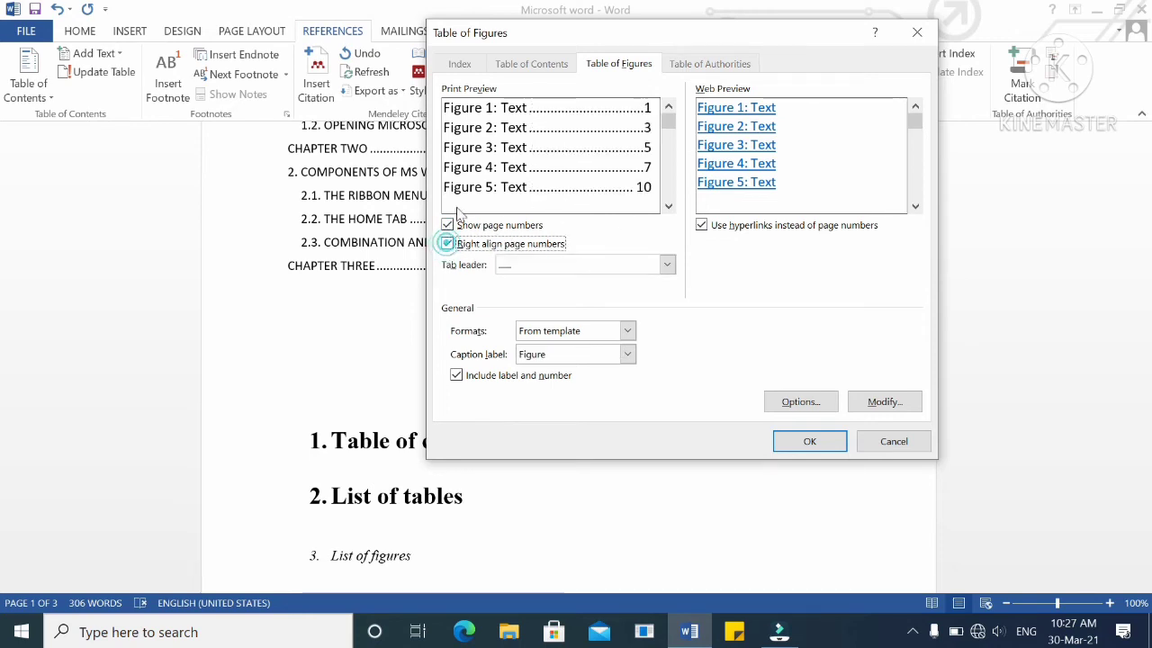
click(448, 225)
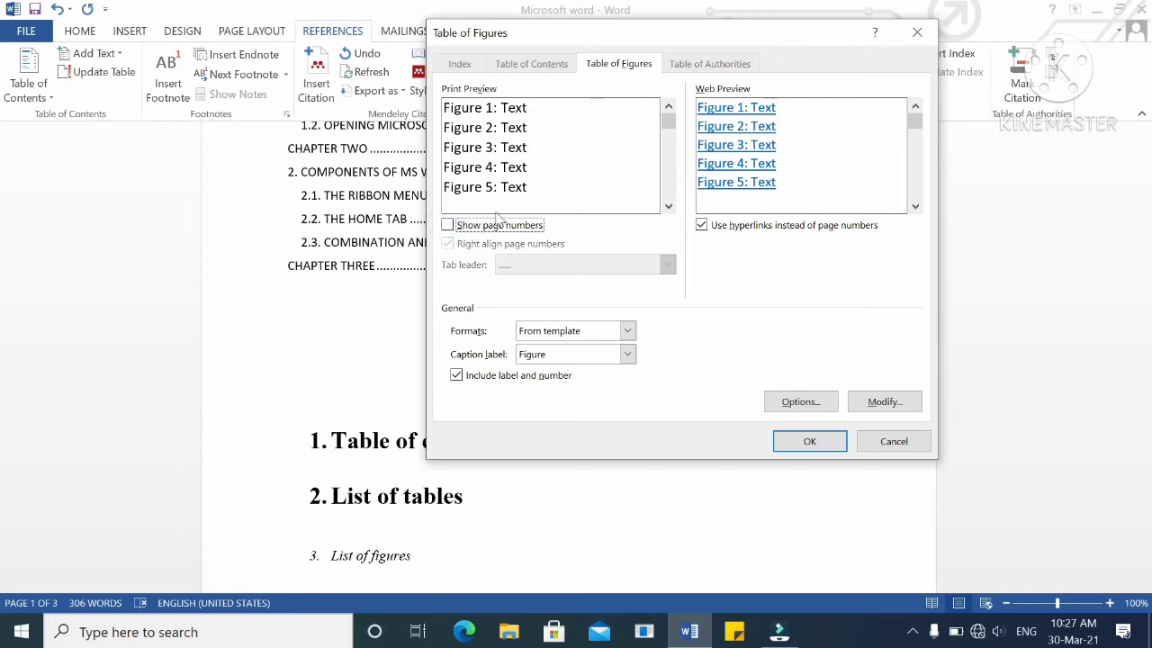
click(448, 225)
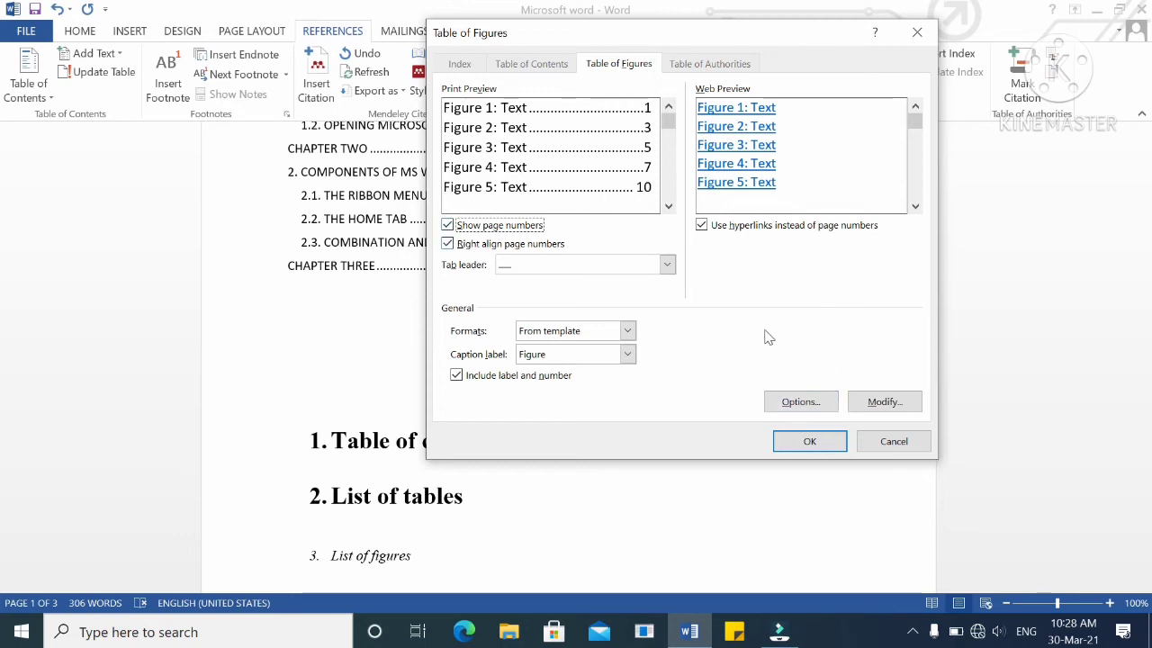
- Build the table of figures from the List of figures style and insert it above the MICROSOFT WORD title
click(816, 408)
drag(594, 245, 601, 205)
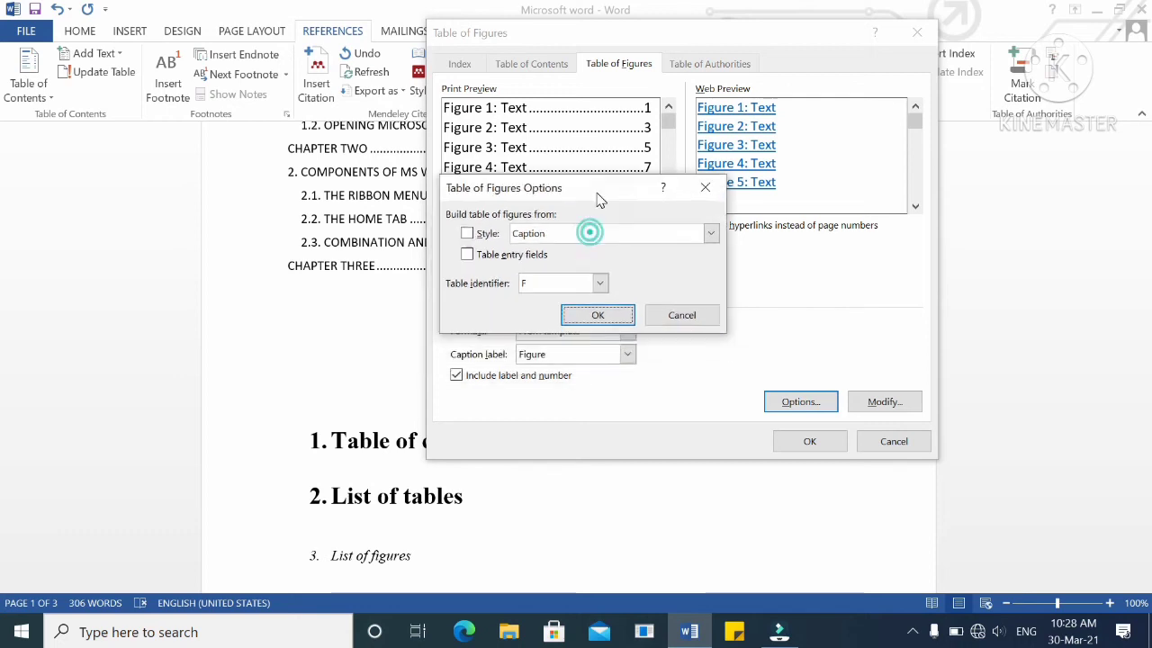
click(467, 234)
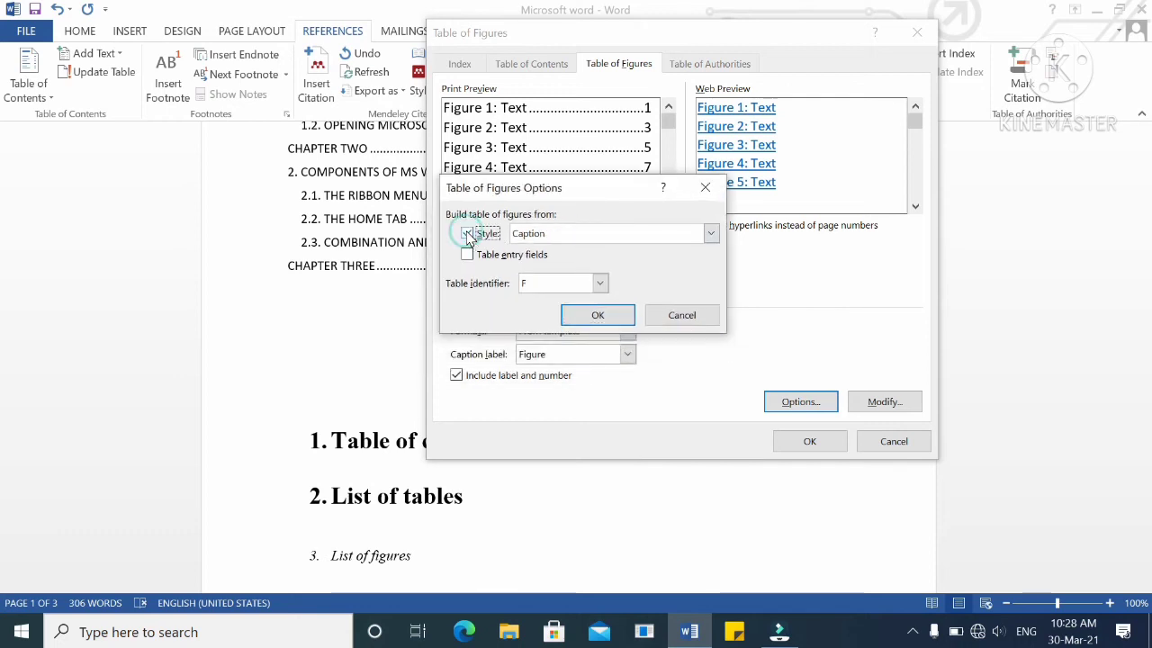
click(711, 233)
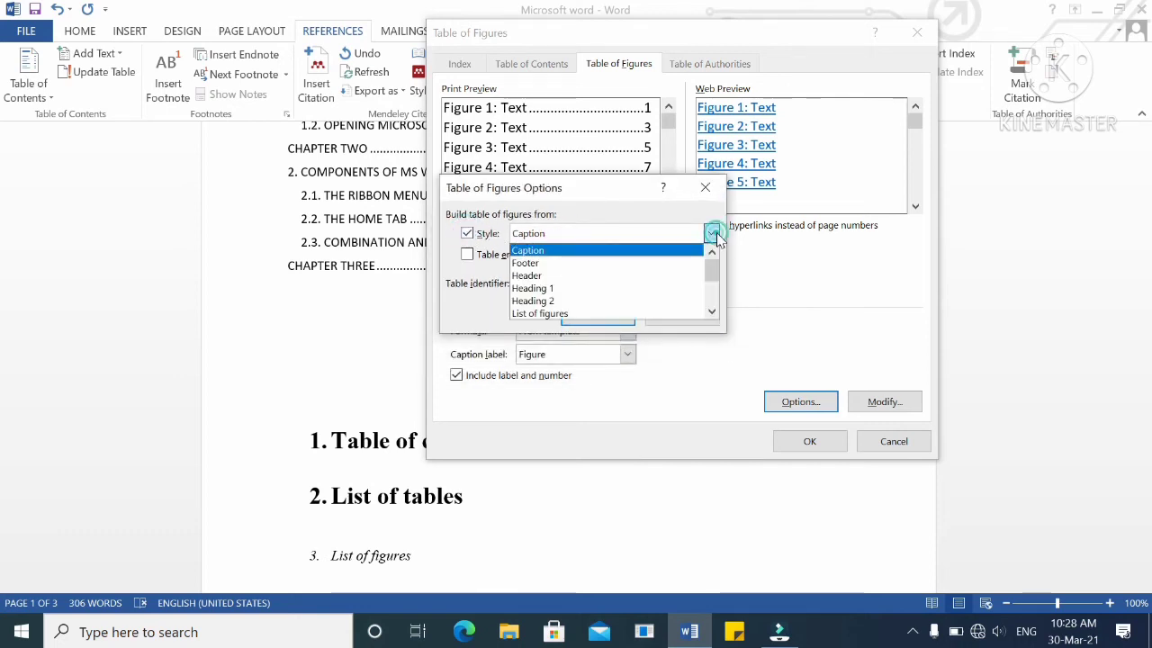
click(590, 313)
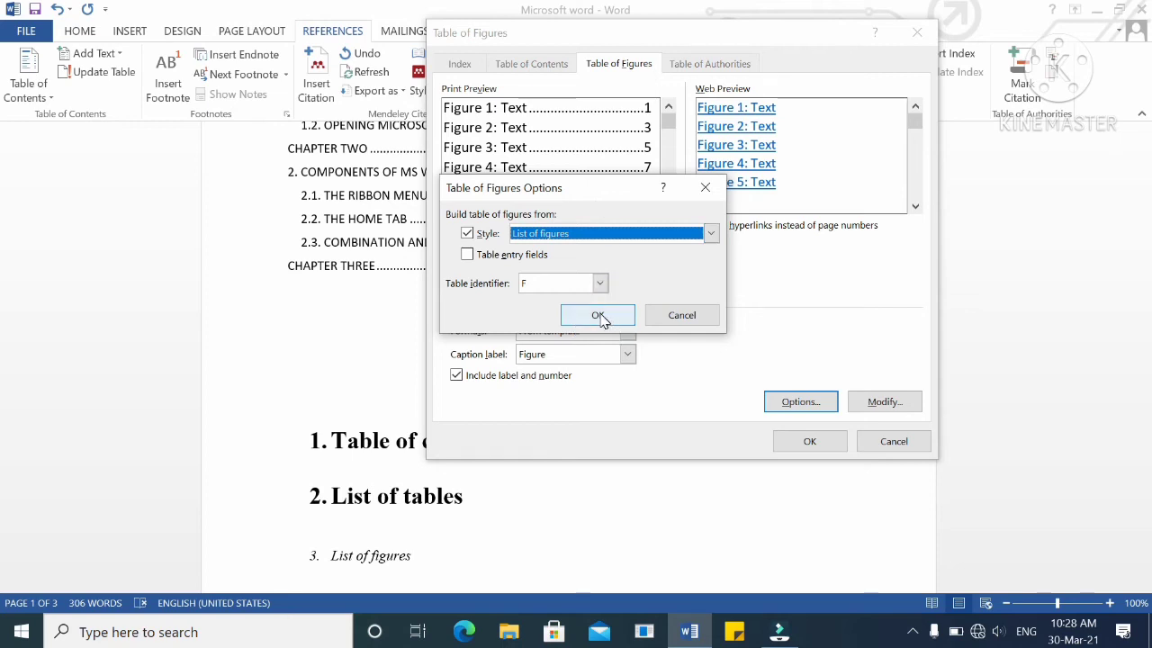
click(599, 315)
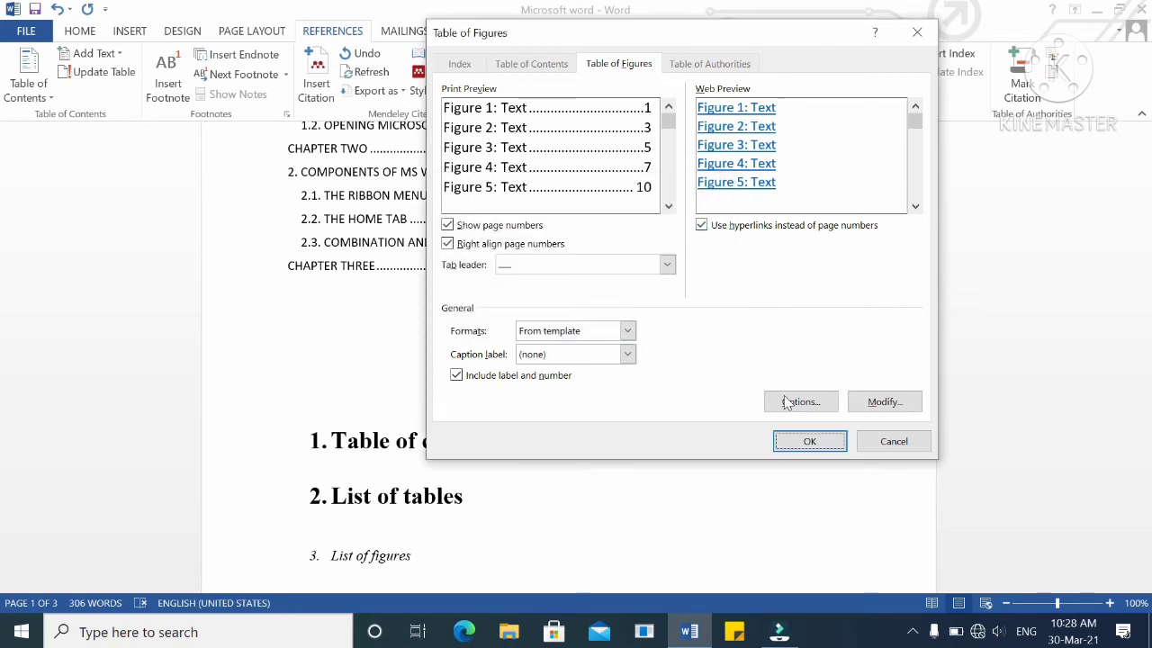
click(801, 439)
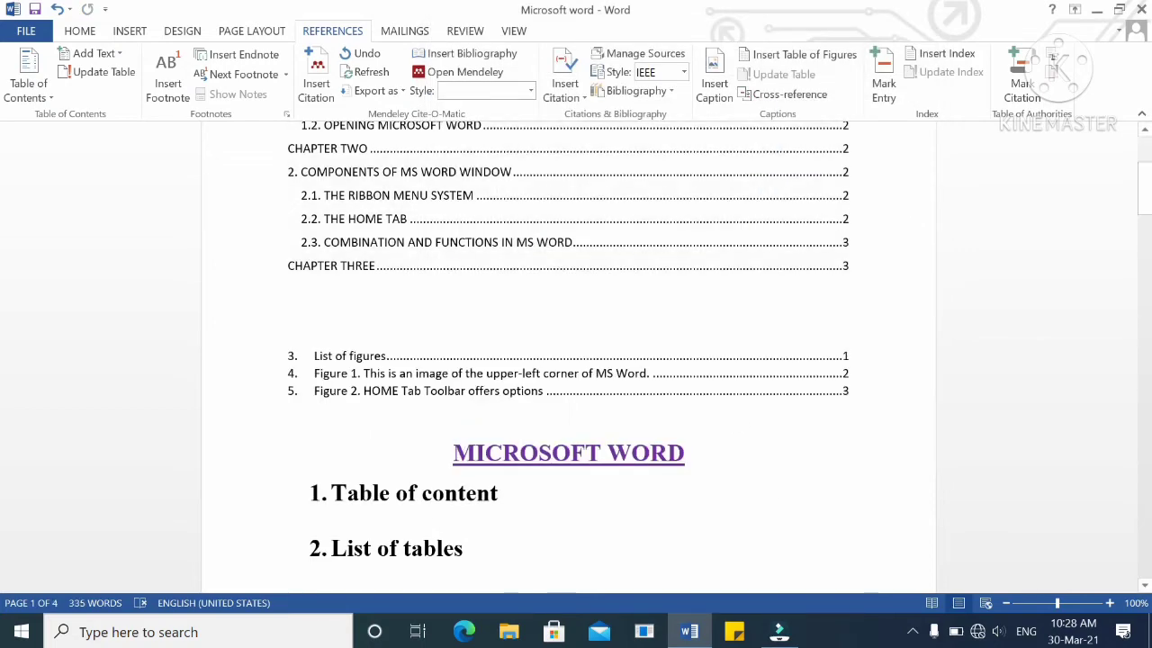
- Remove the automatic list number from the Figure 1 caption above the Chapter Two heading
scroll(569, 360, down, 2)
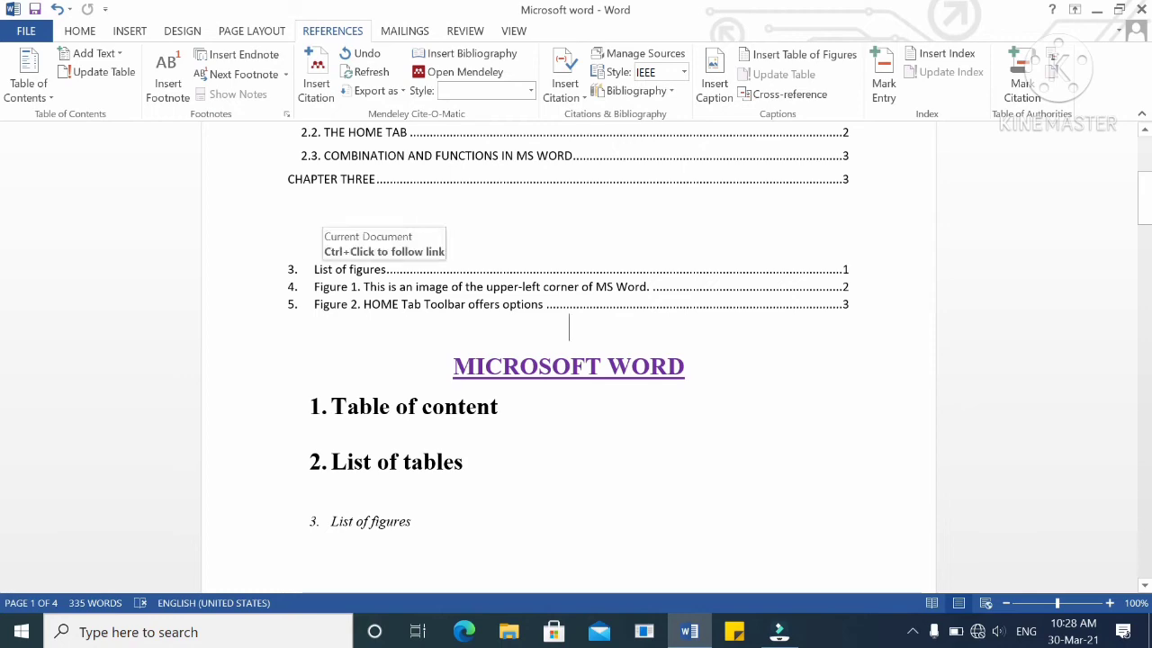
scroll(569, 360, down, 10)
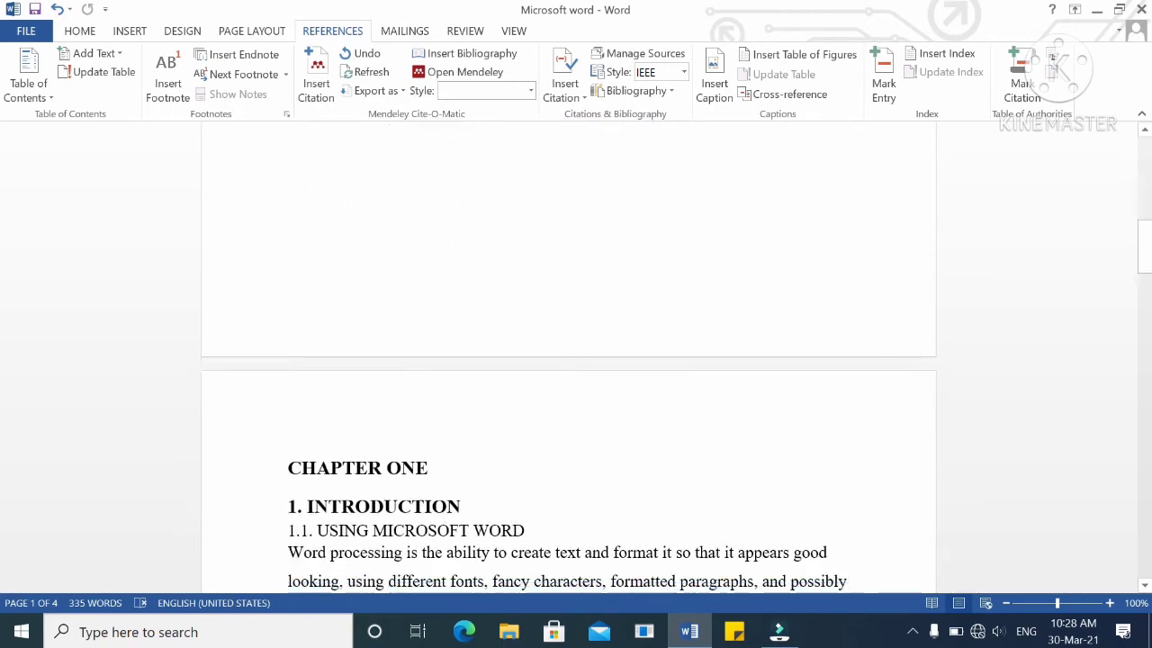
scroll(569, 360, down, 15)
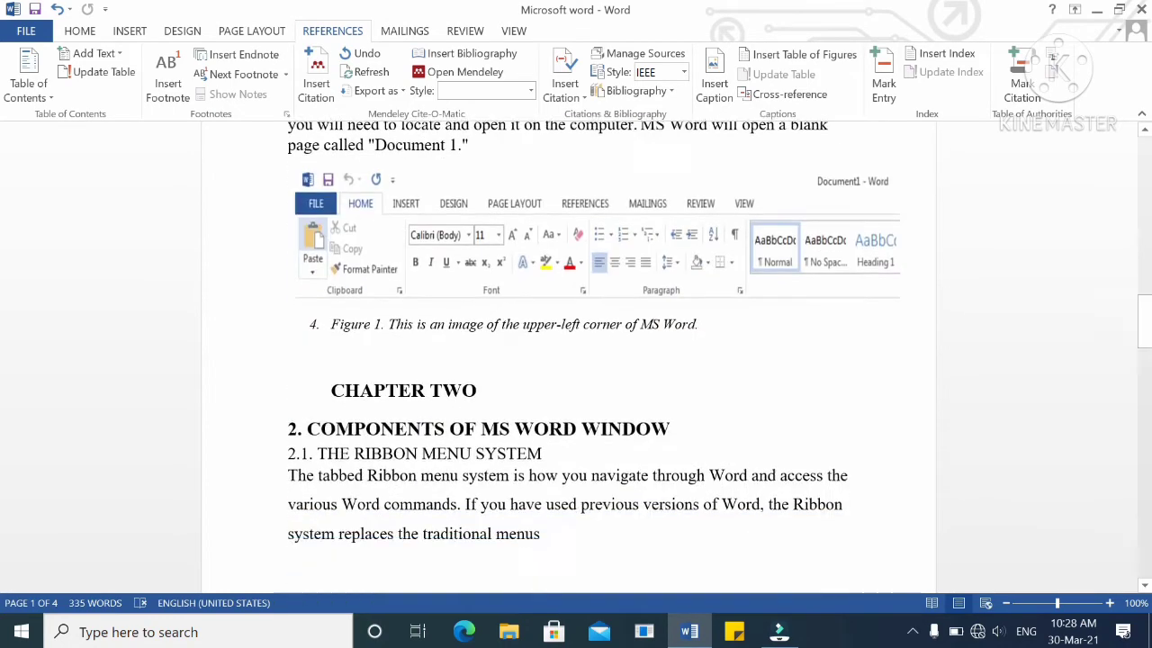
scroll(569, 360, down, 3)
click(328, 196)
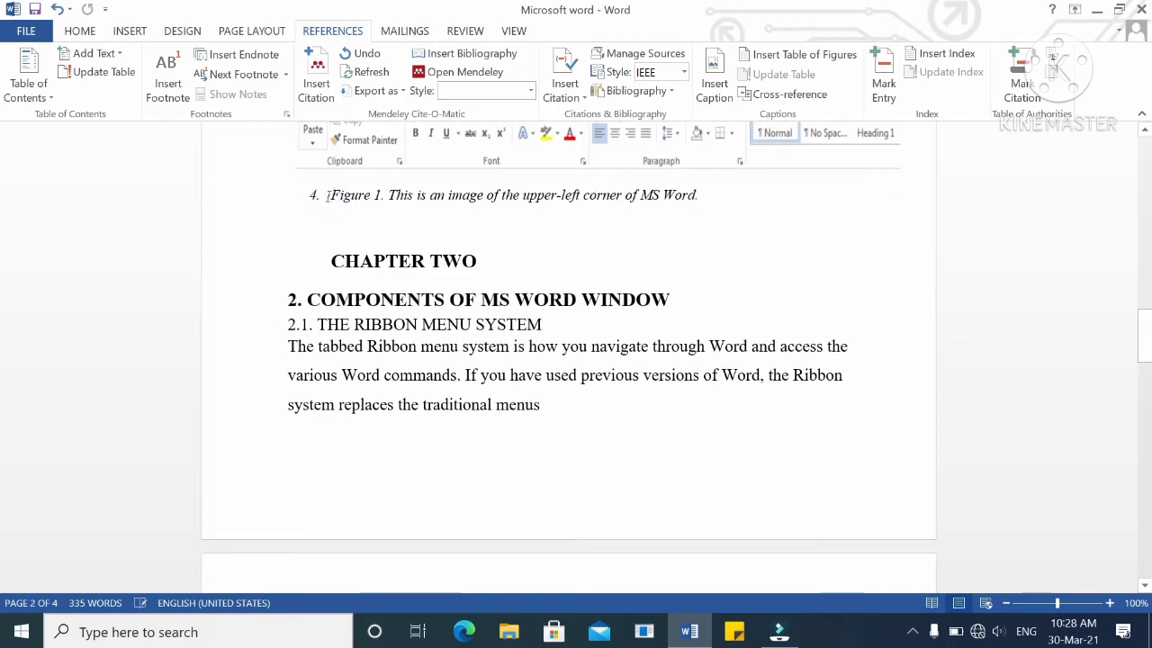
- Remove the extra indent and the automatic list number from the caption "Figure 2. HOME Tab Toolbar offers options"
scroll(329, 195, down, 12)
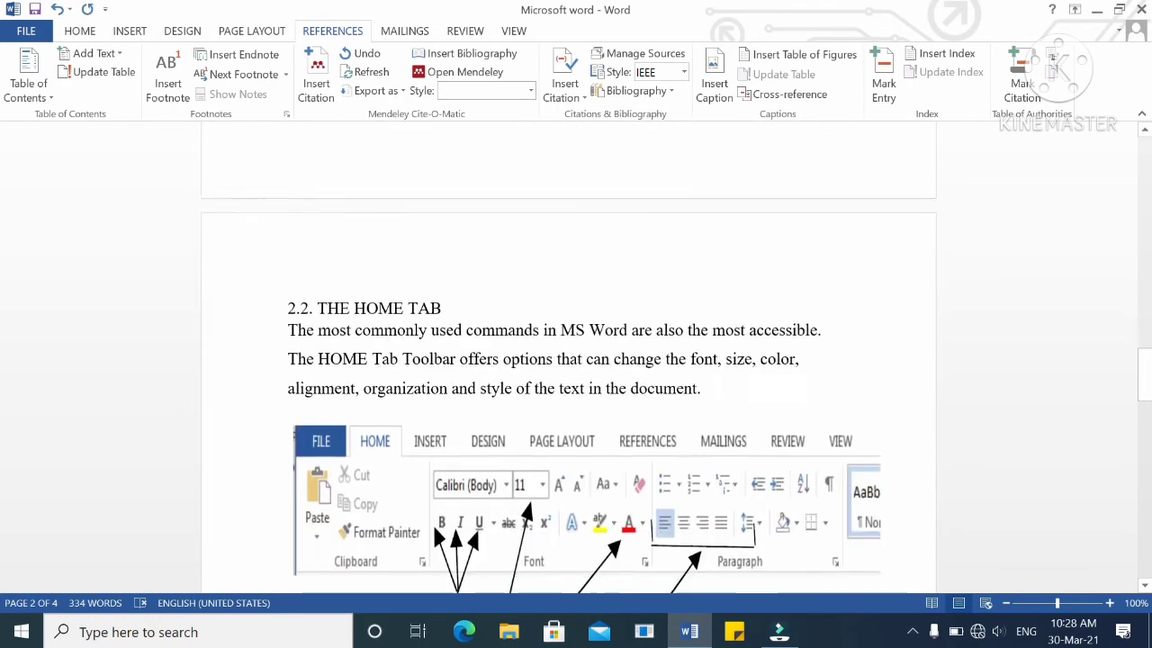
scroll(379, 237, down, 3)
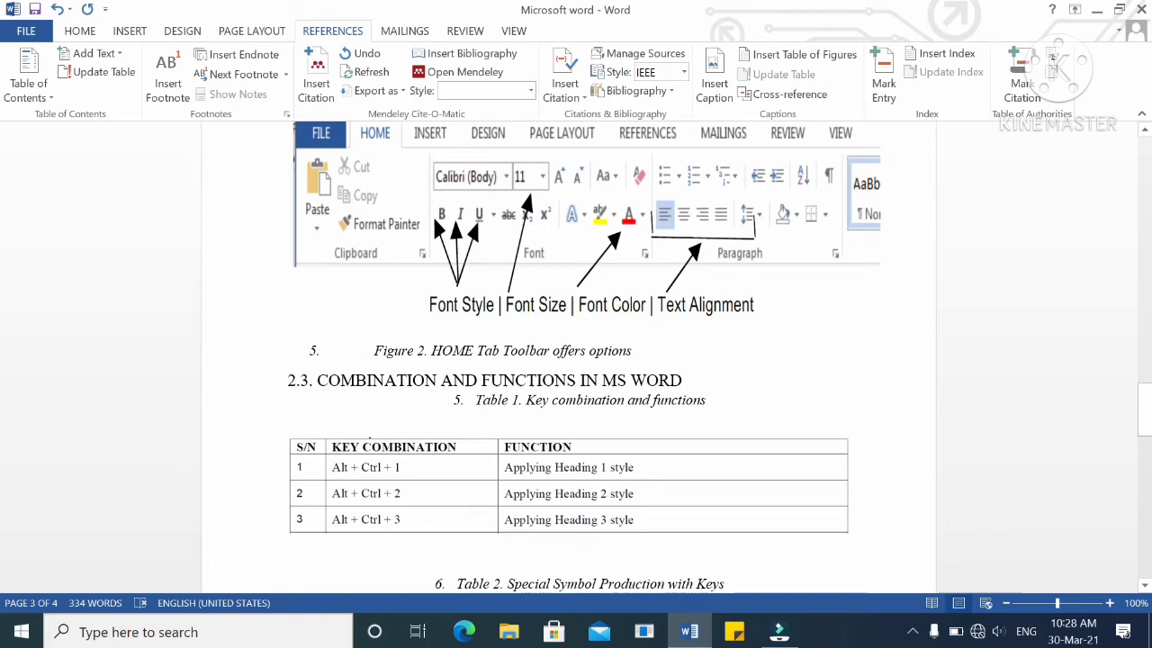
click(372, 350)
key(BackSpace)
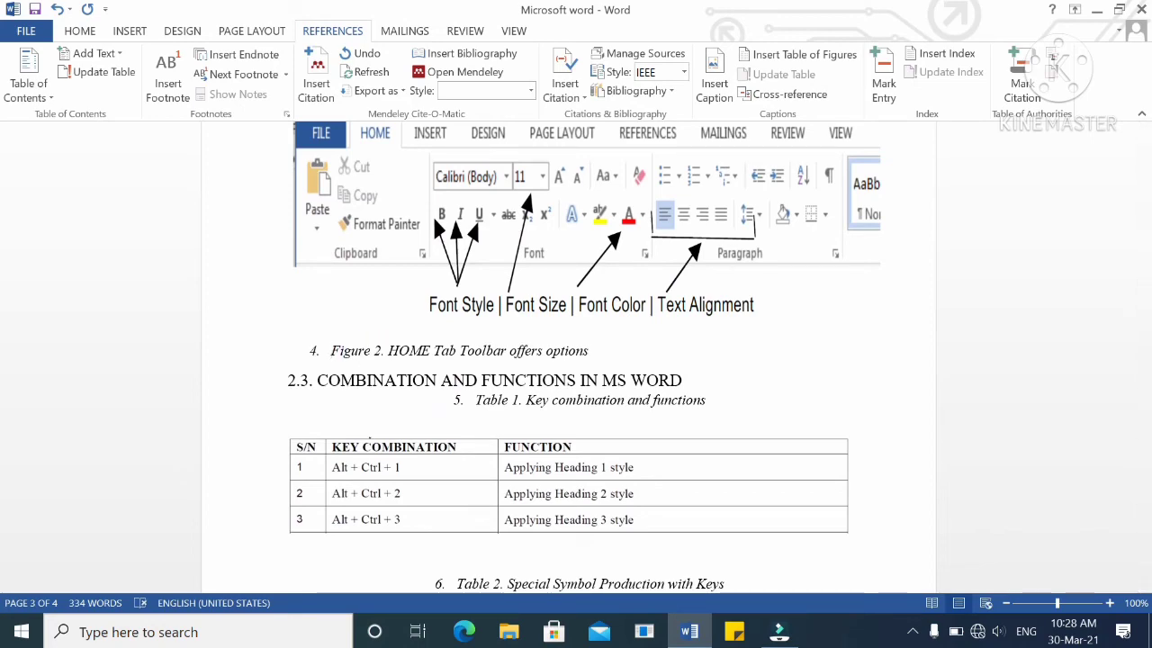
key(BackSpace)
- Remove the automatic list numbers from the Table 1 and Table 2 captions in section 2.3
scroll(460, 367, down, 5)
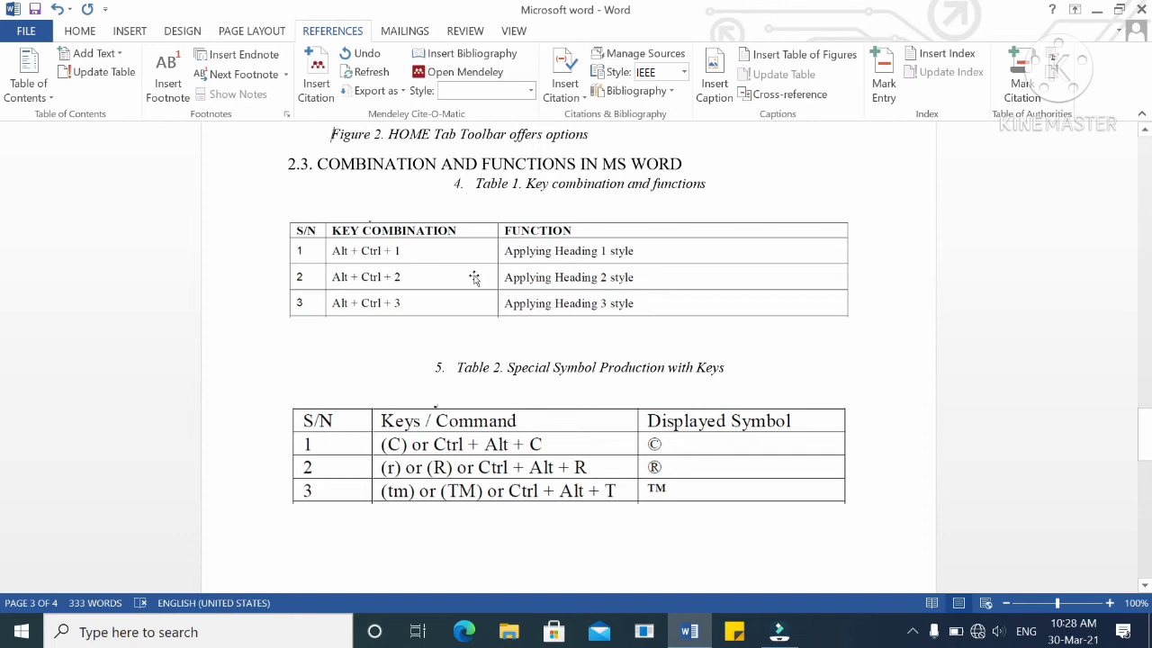
click(474, 183)
click(474, 183)
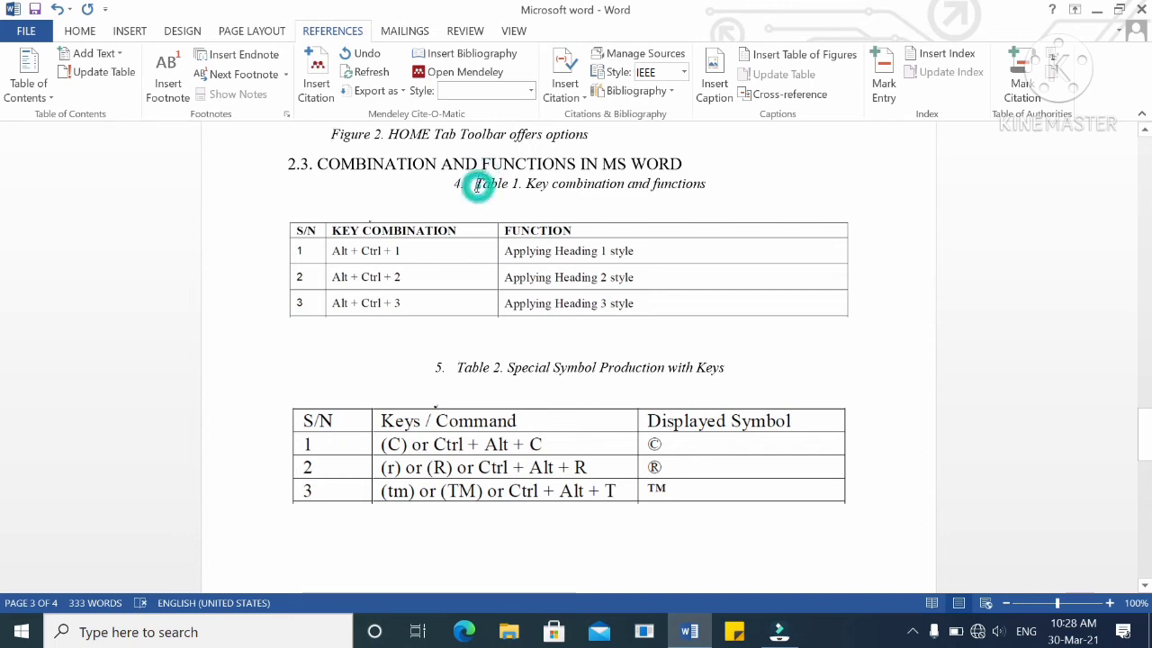
key(BackSpace)
click(455, 367)
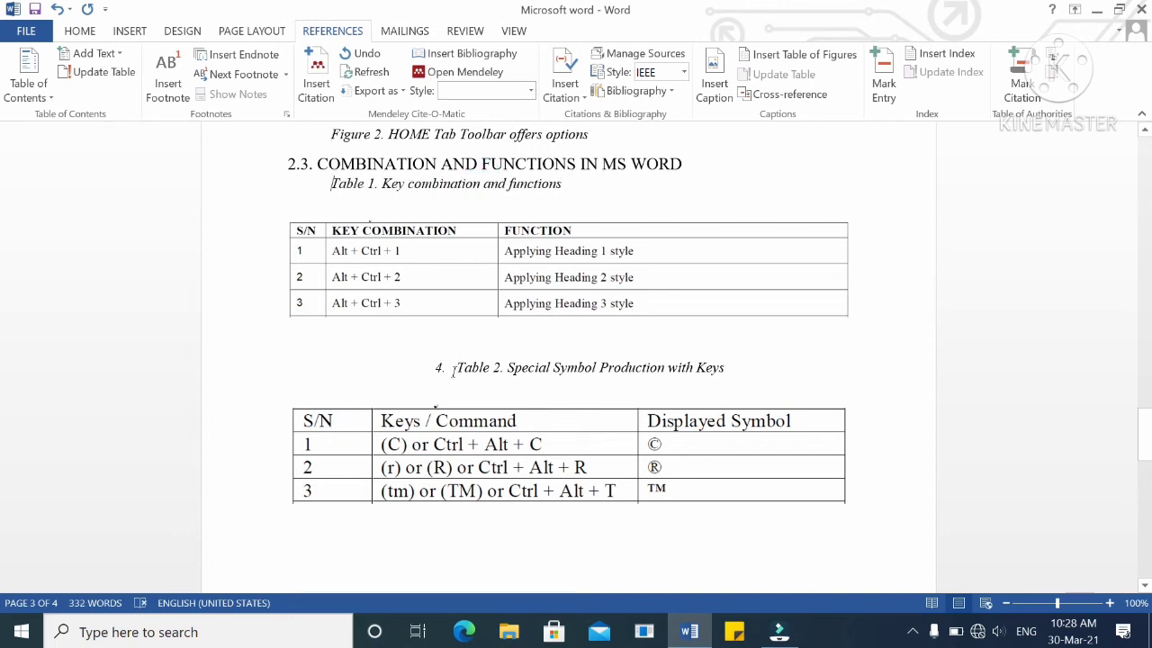
key(BackSpace)
scroll(454, 369, down, 8)
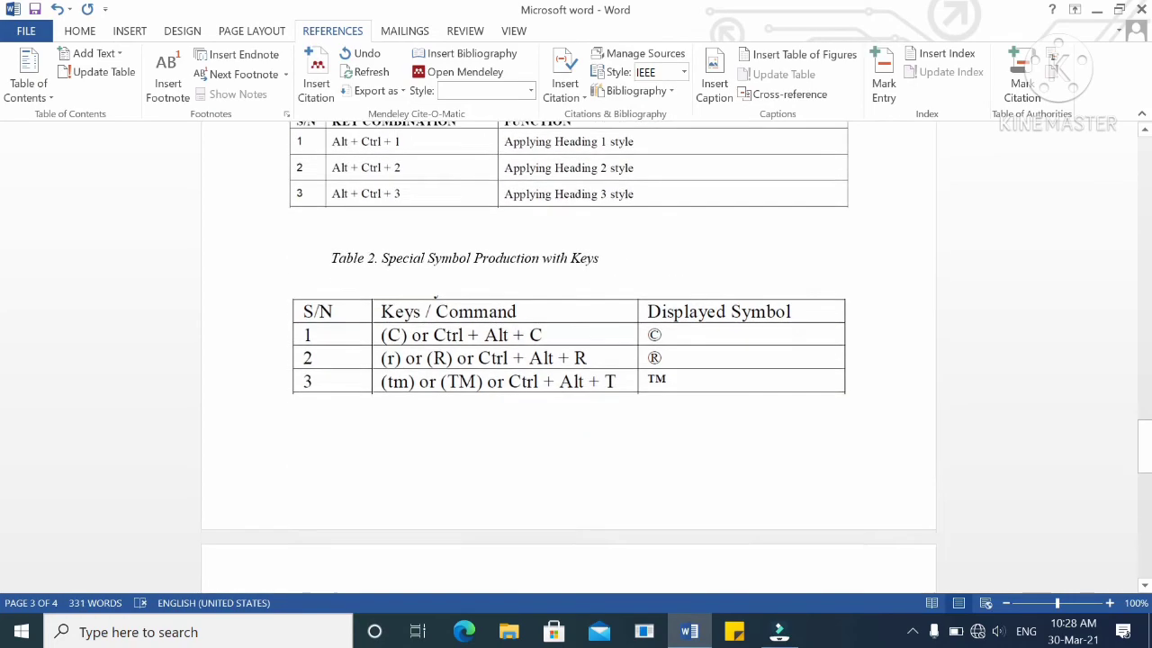
- Update the entire table of figures above the MICROSOFT WORD title
scroll(453, 374, up, 10)
scroll(454, 375, up, 15)
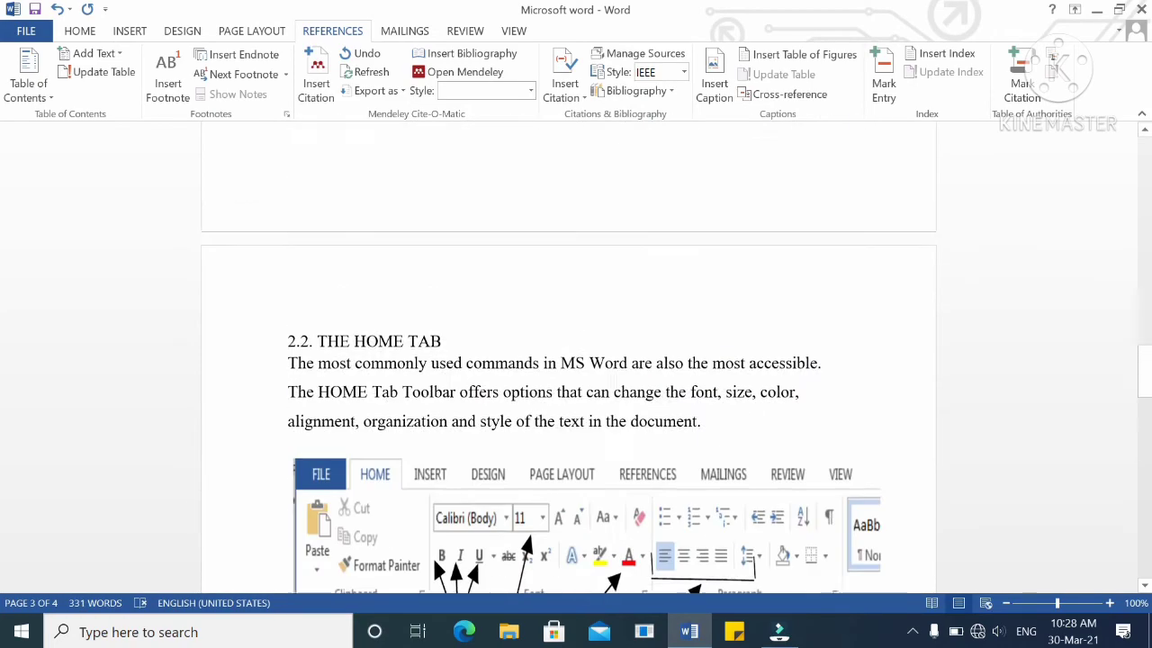
scroll(454, 374, up, 6)
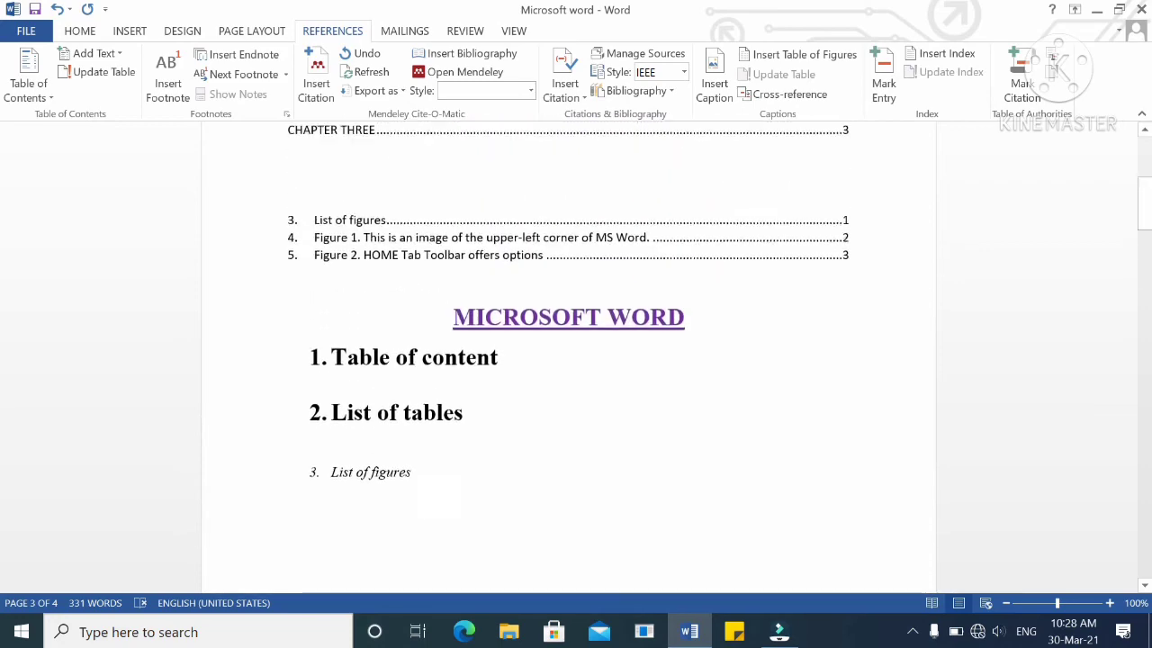
scroll(454, 375, down, 3)
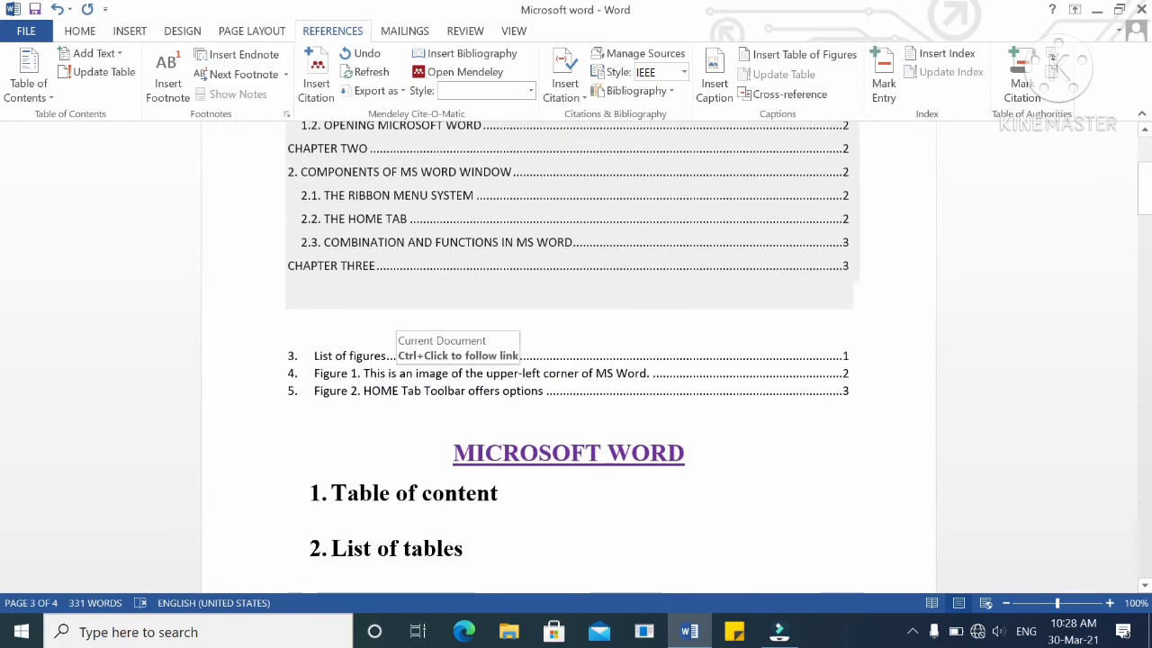
click(403, 373)
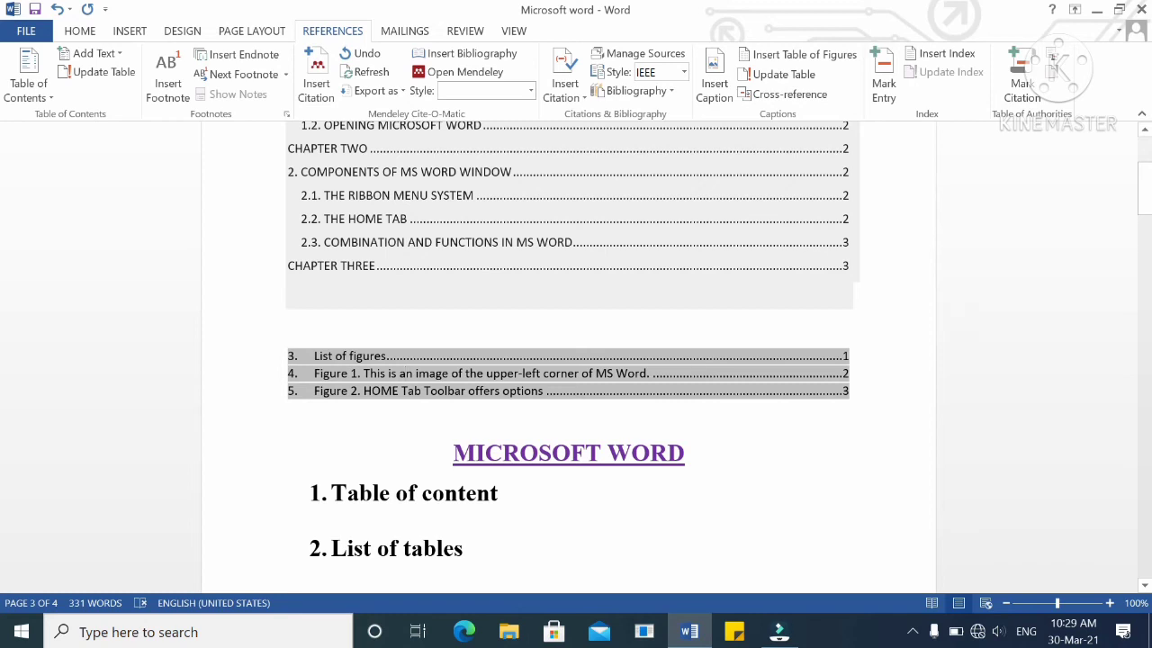
right_click(695, 356)
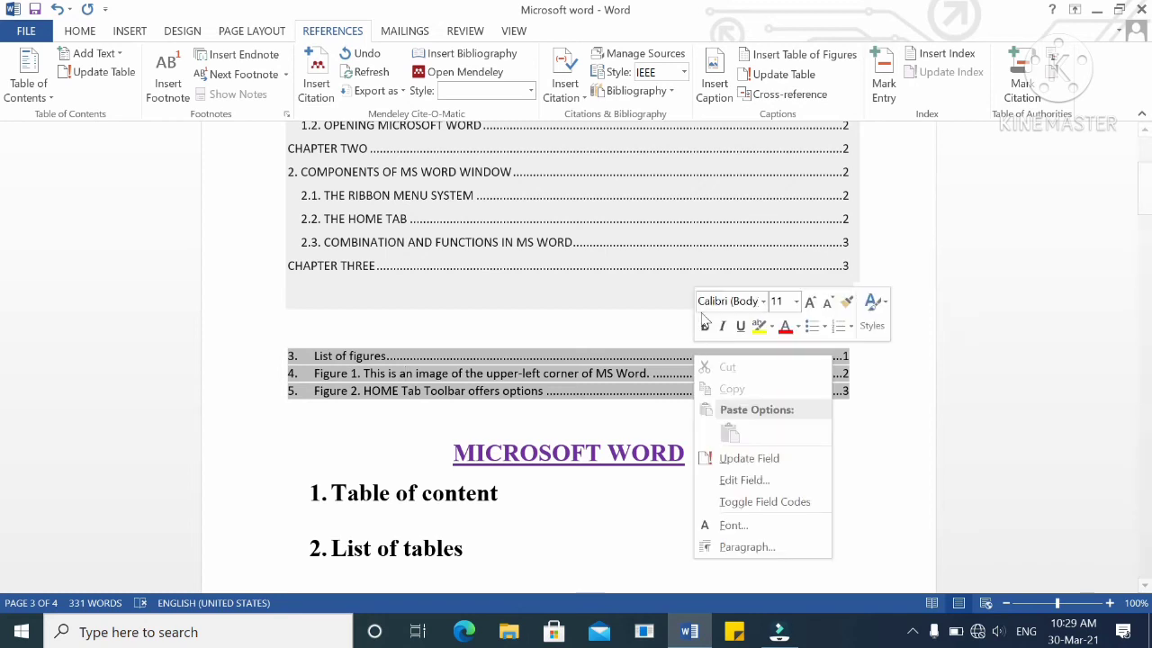
click(762, 462)
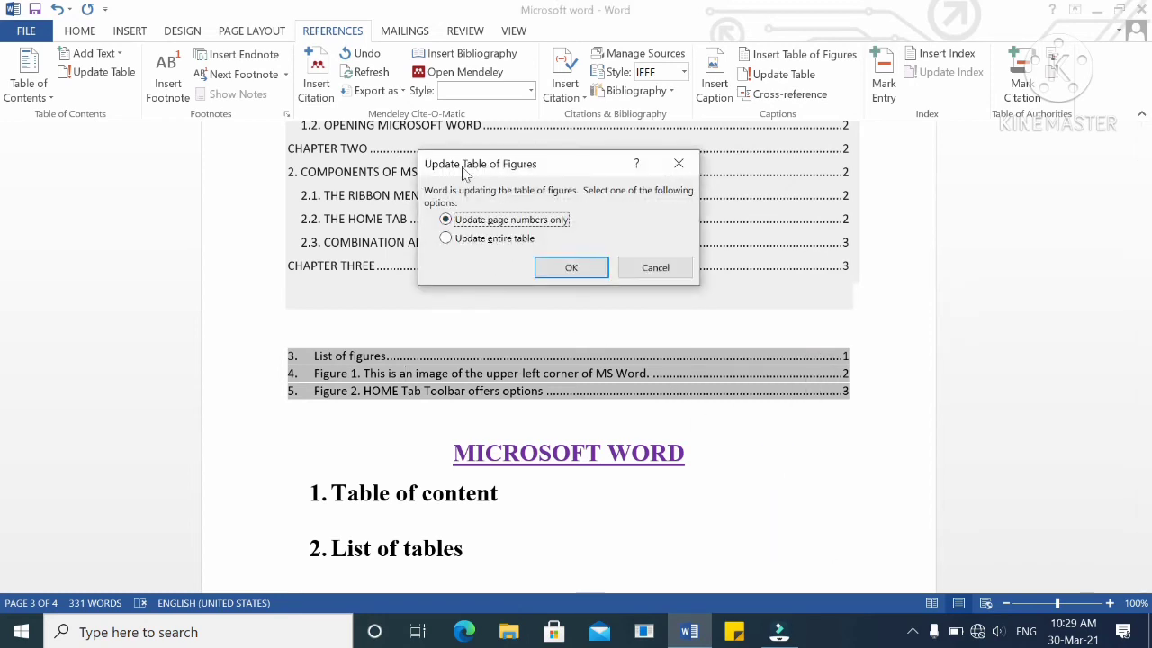
click(446, 237)
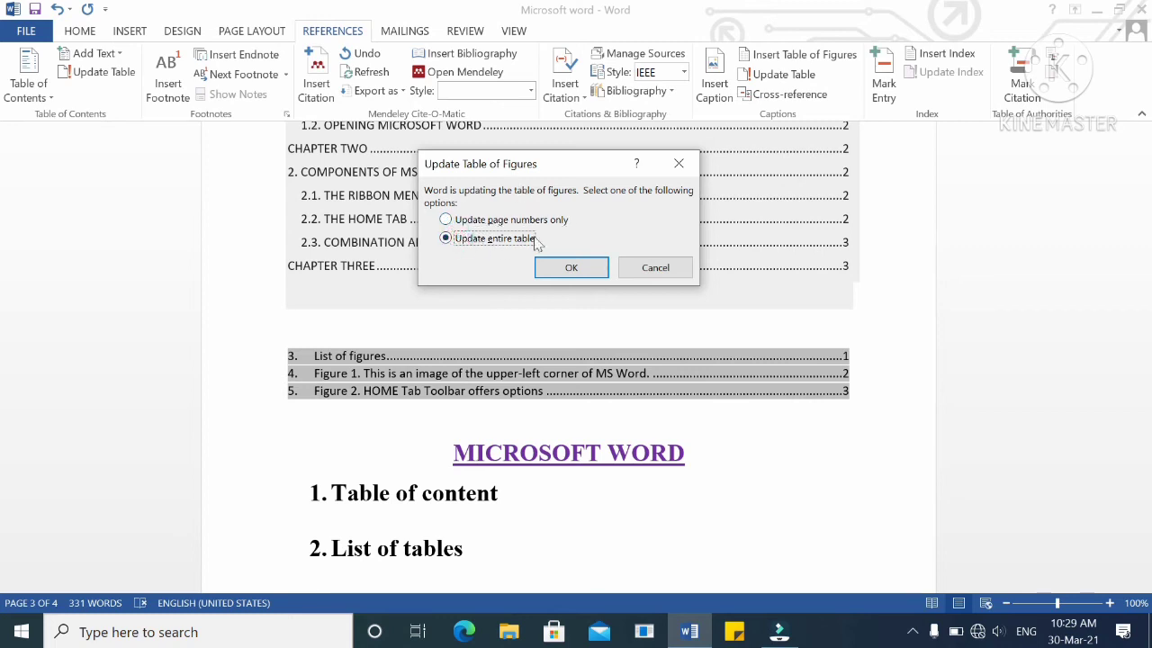
click(574, 271)
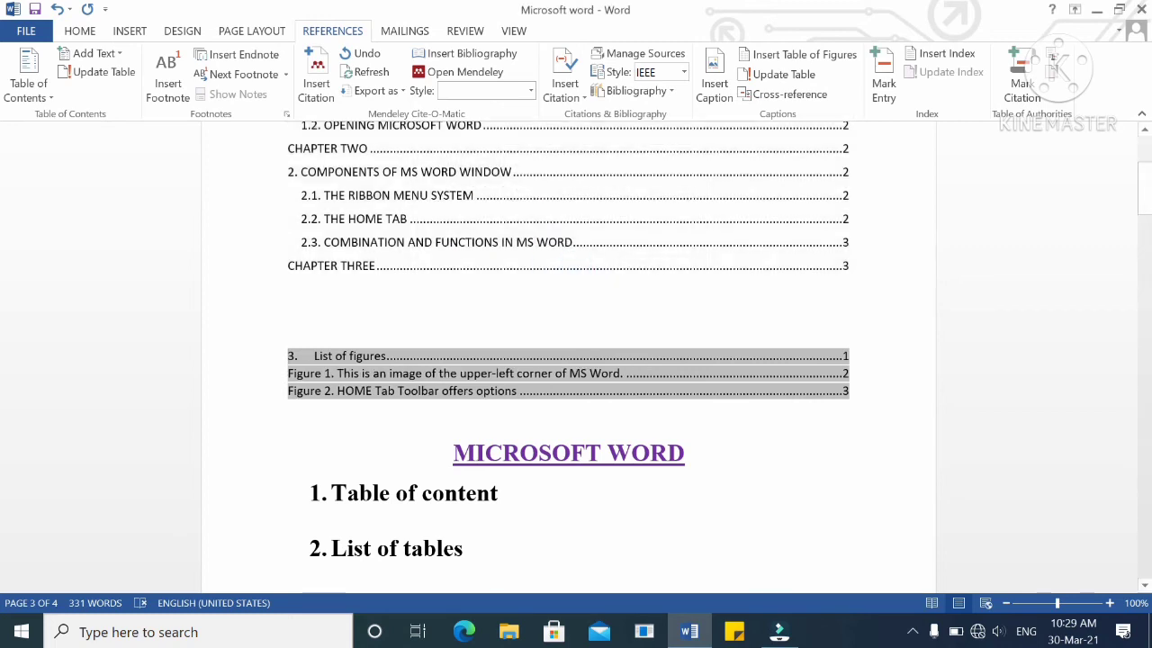
- Delete the numbered "List of figures" line below the "List of tables" heading
scroll(360, 365, down, 1)
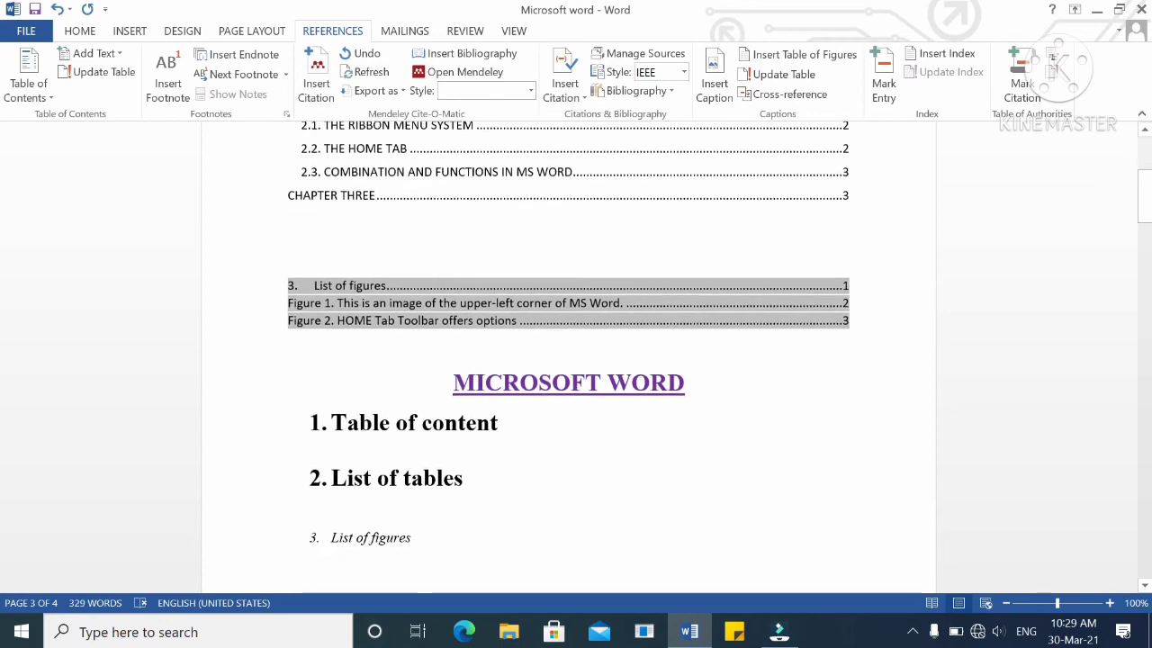
scroll(381, 288, down, 1)
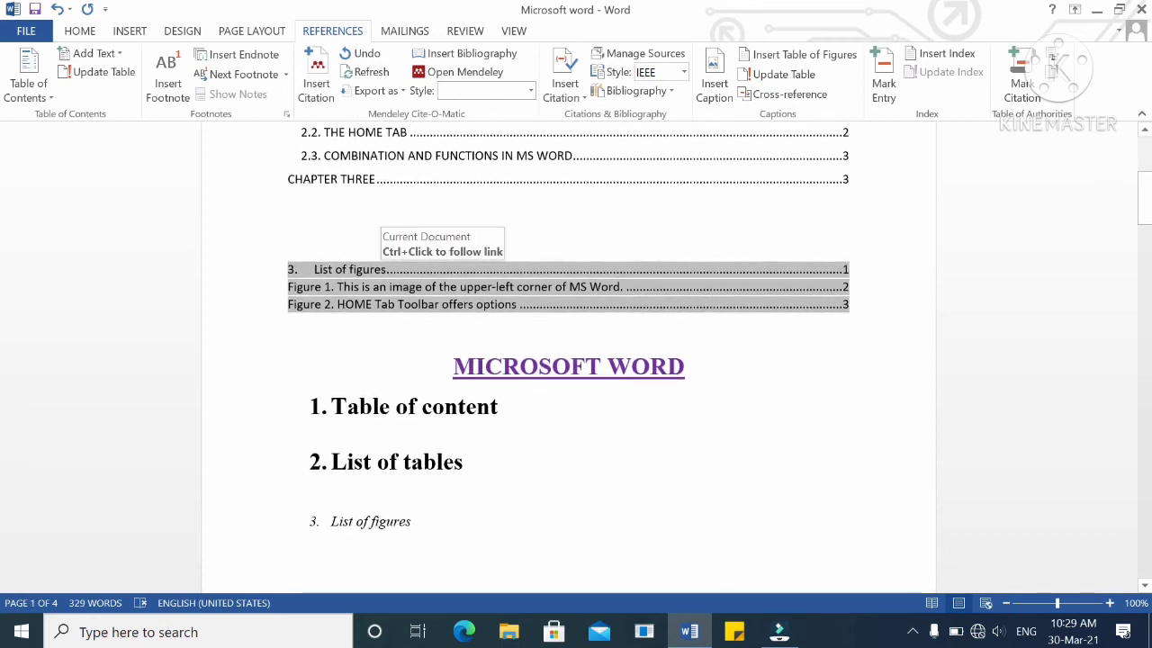
scroll(271, 135, down, 2)
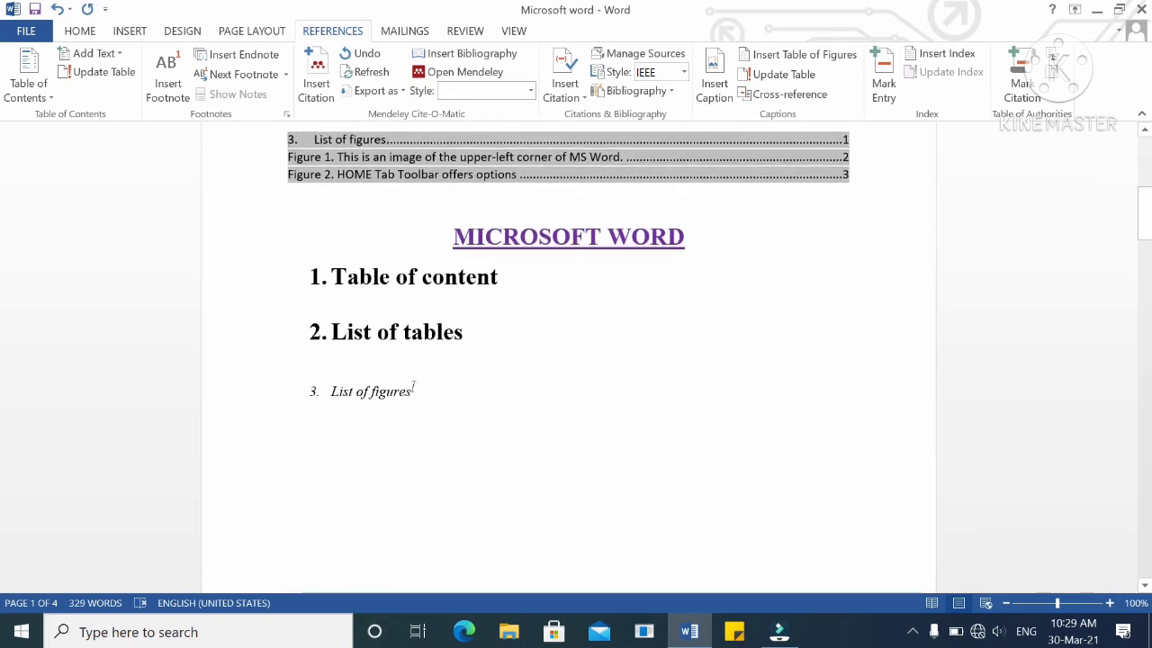
scroll(396, 405, down, 1)
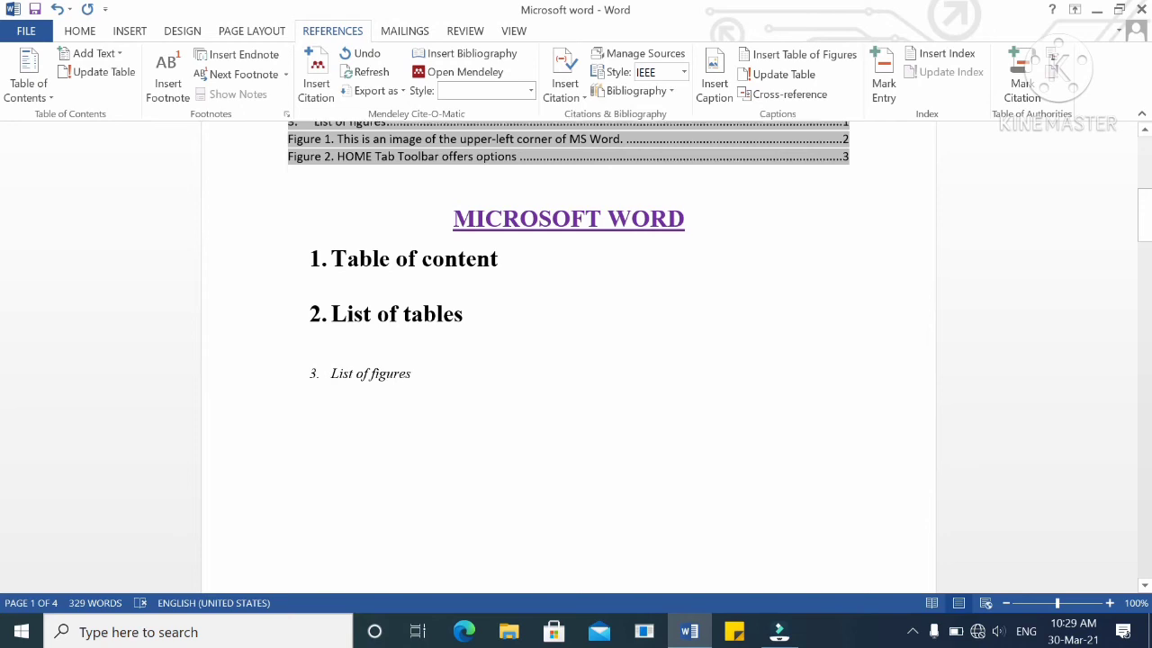
drag(429, 349, 279, 356)
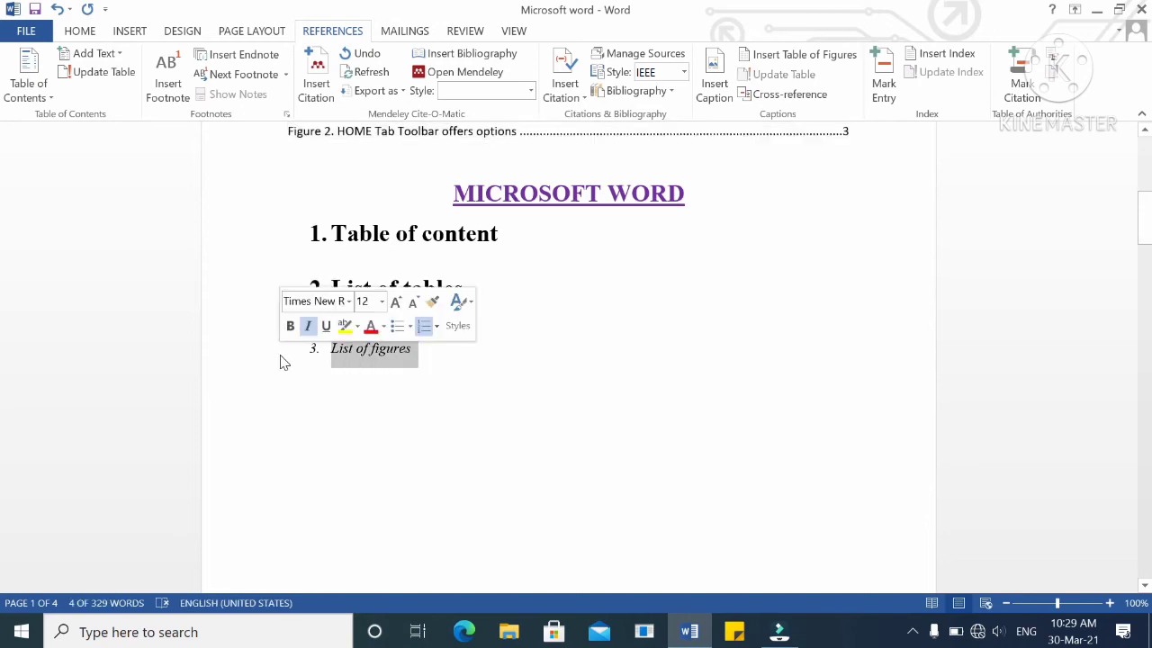
key(BackSpace)
- Update the table of figures again to drop the entry of the deleted "List of figures" line
scroll(496, 372, up, 6)
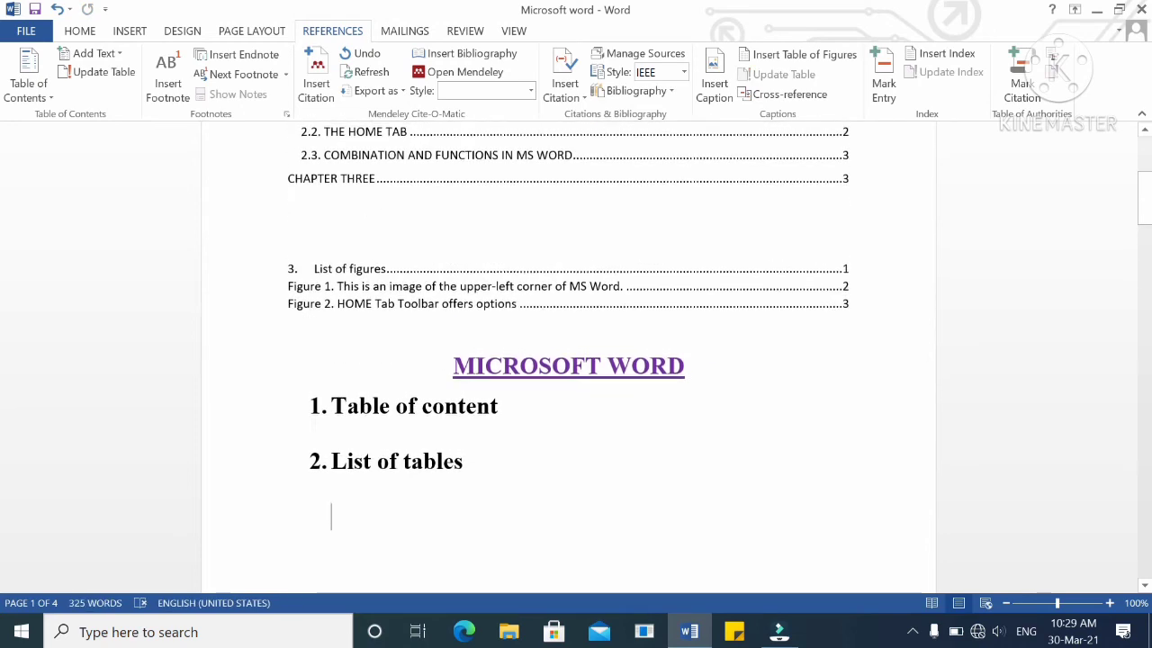
click(496, 373)
right_click(554, 356)
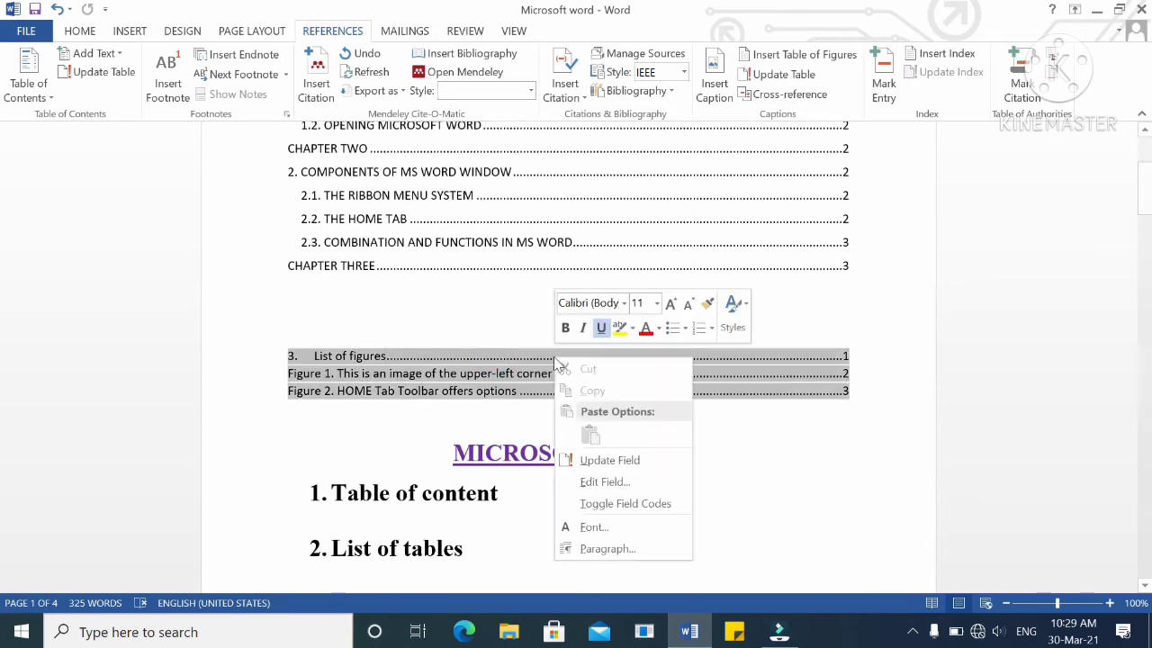
click(634, 458)
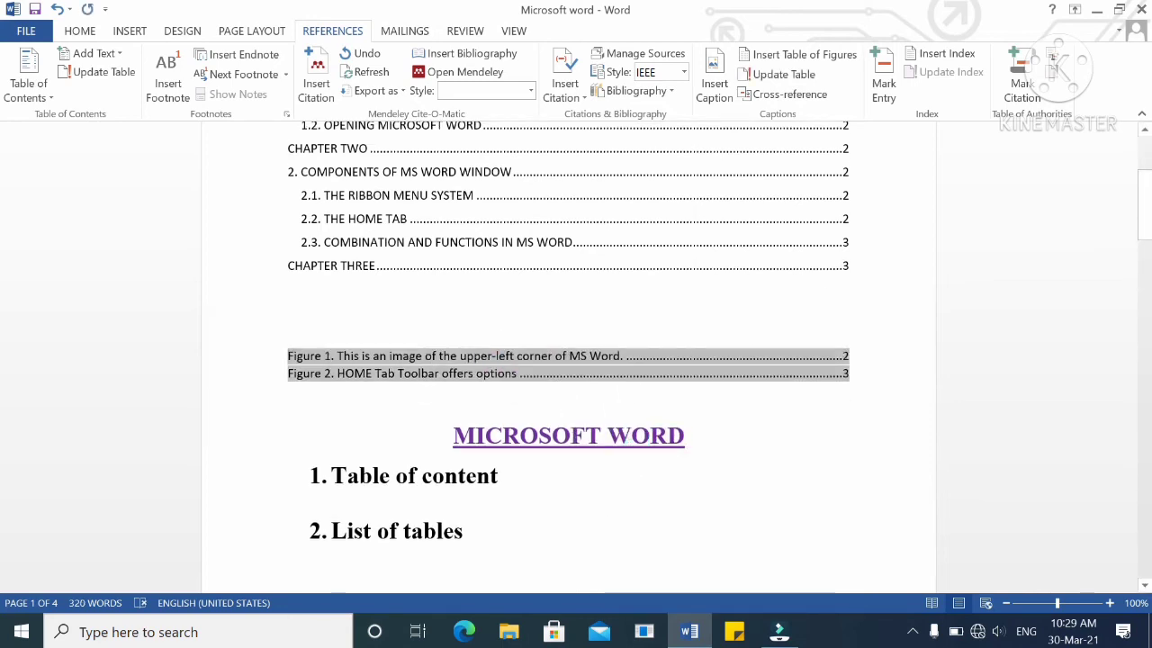
- Add an empty line above the MICROSOFT WORD title and enter the heading "List of figures" above the figure entries
click(481, 405)
scroll(481, 405, down, 2)
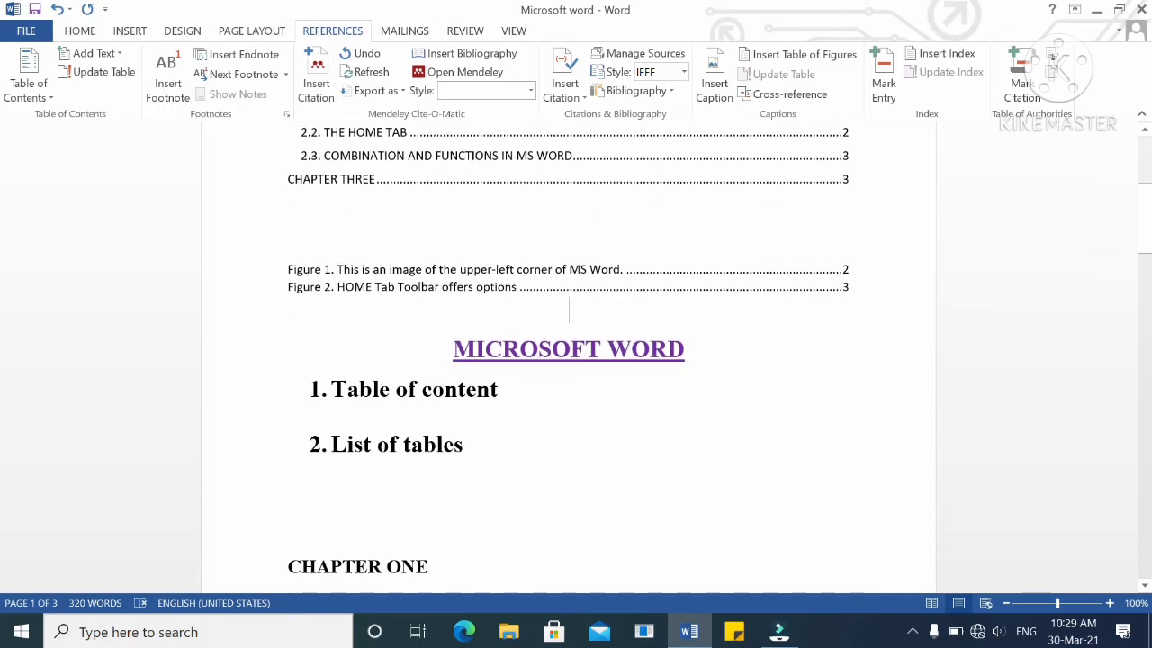
key(Return)
click(435, 231)
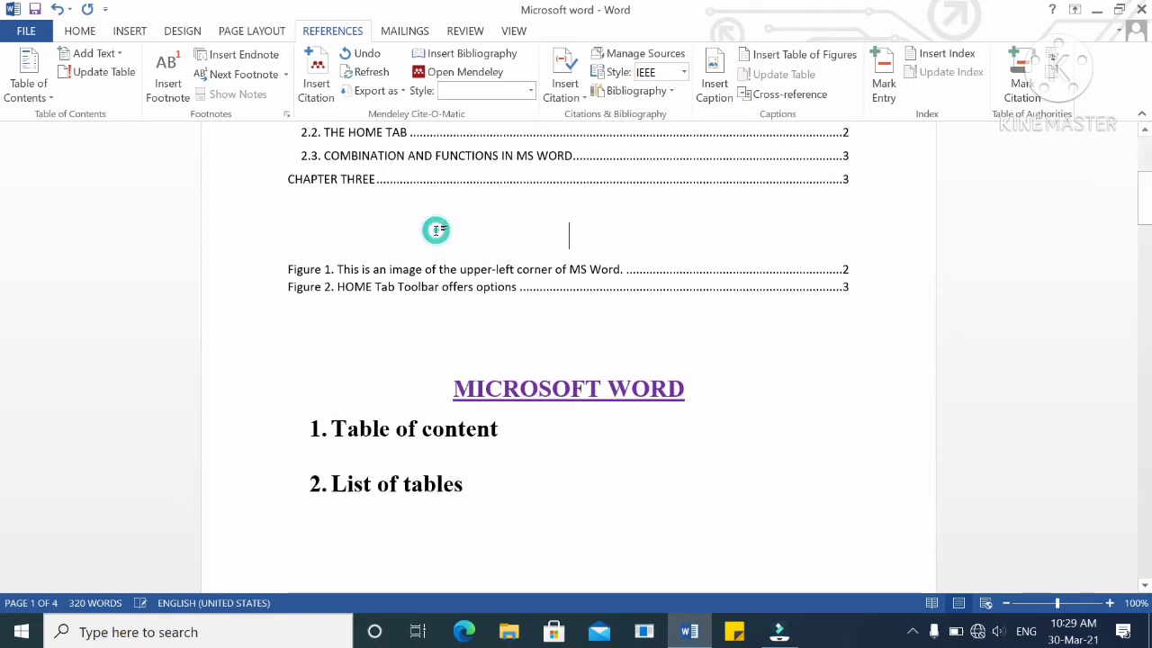
text(List)
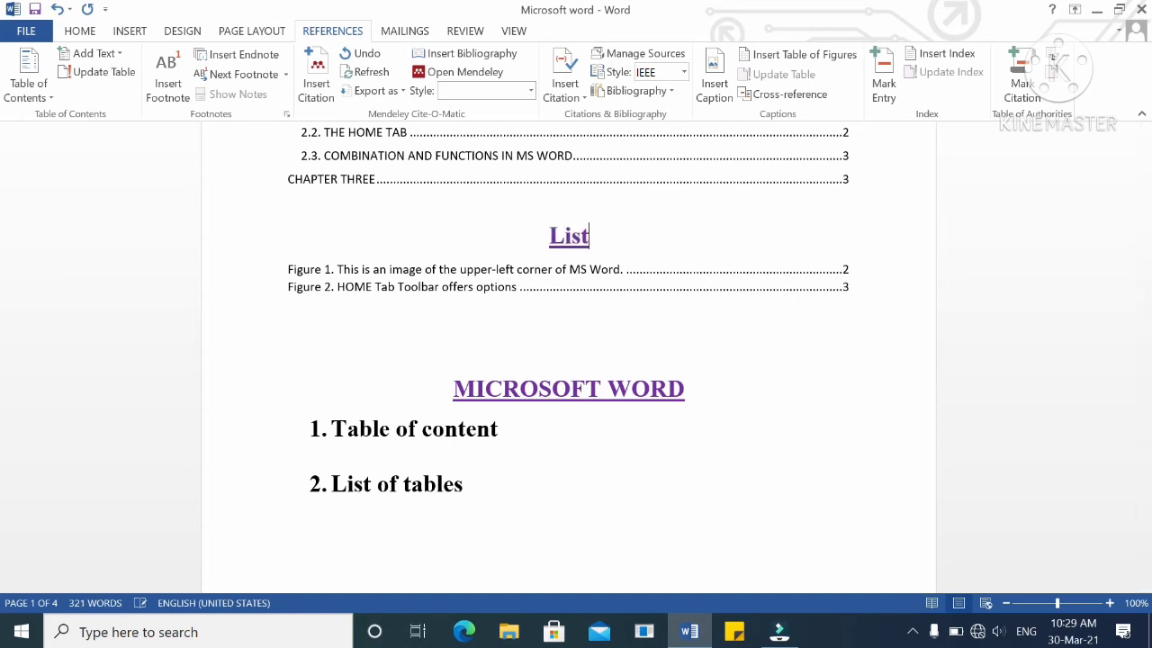
text( f)
key(BackSpace)
text(of )
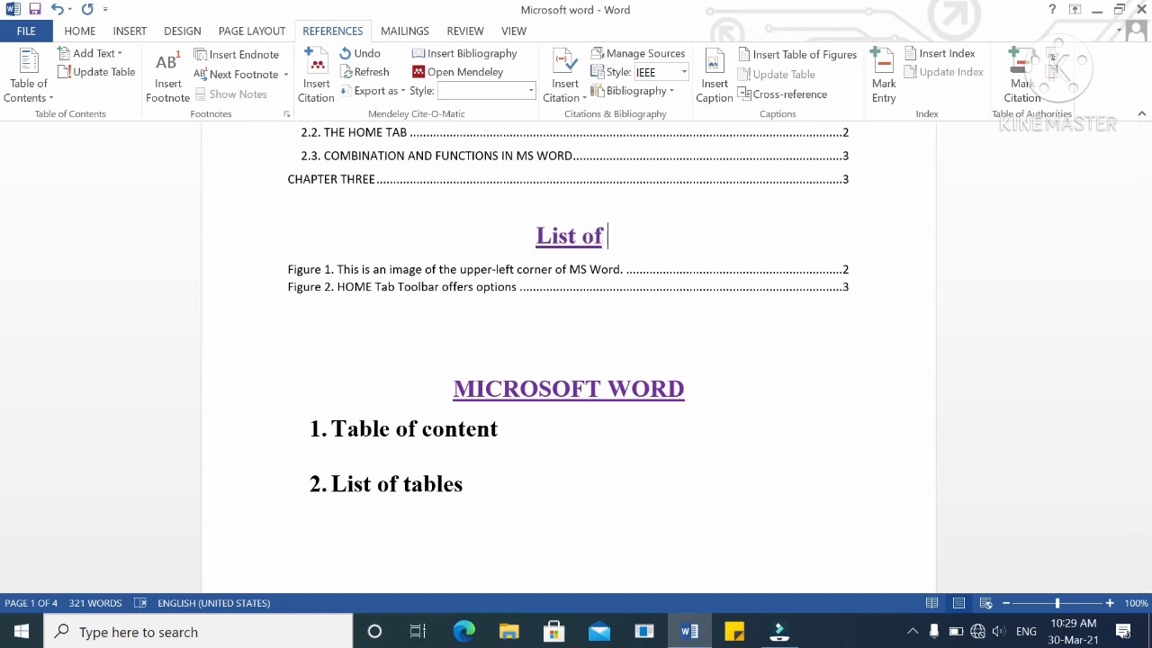
text(figures)
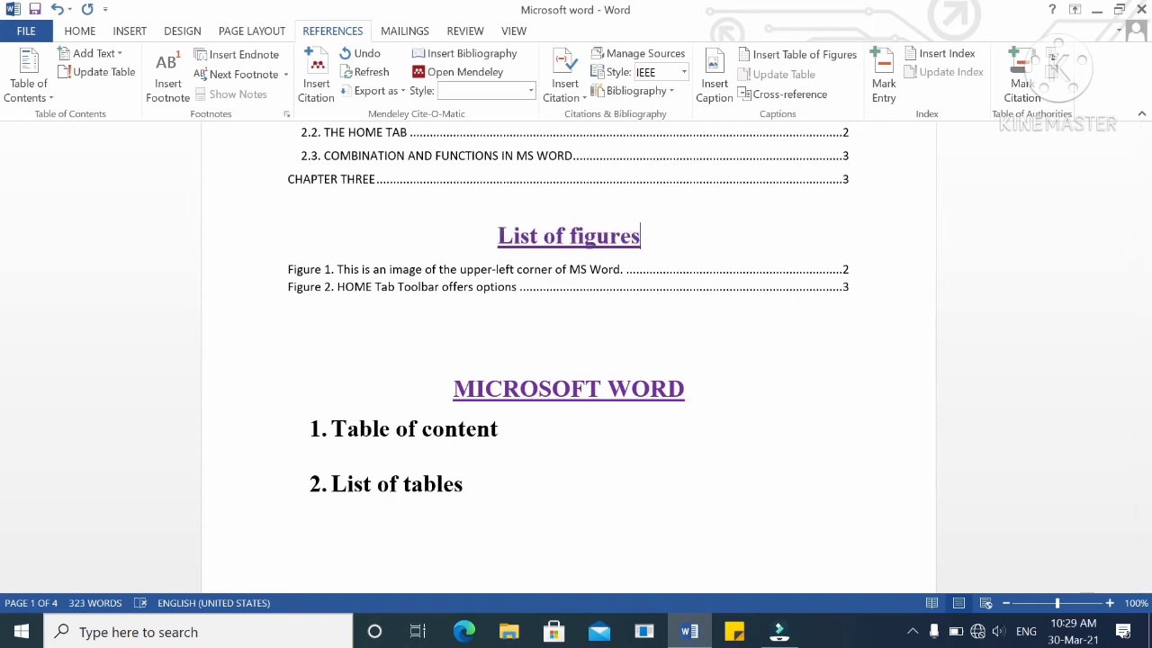
- Add another empty line below the figure entries and start a new table of figures there with the caption label Table
scroll(569, 361, down, 1)
click(509, 275)
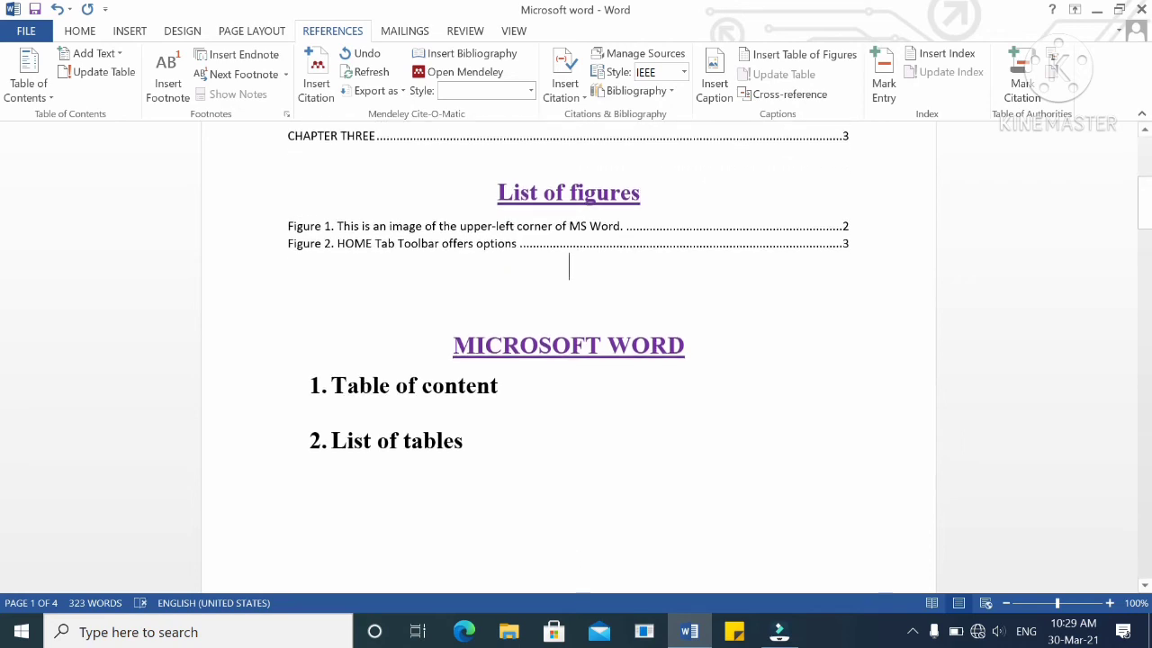
key(Return)
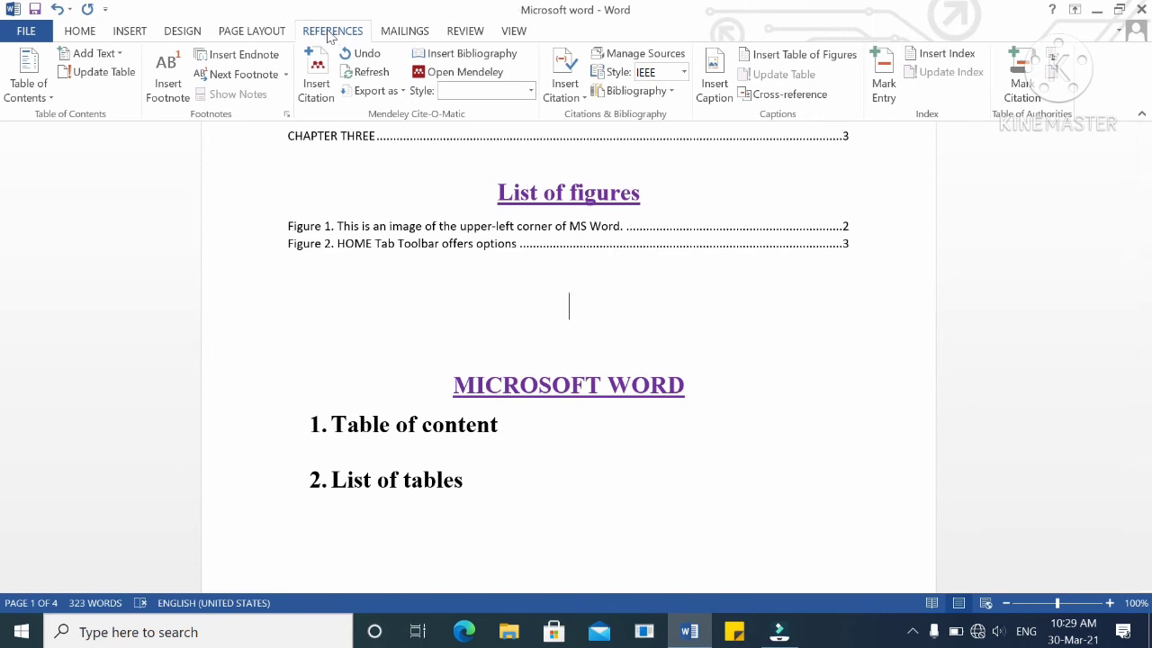
click(790, 56)
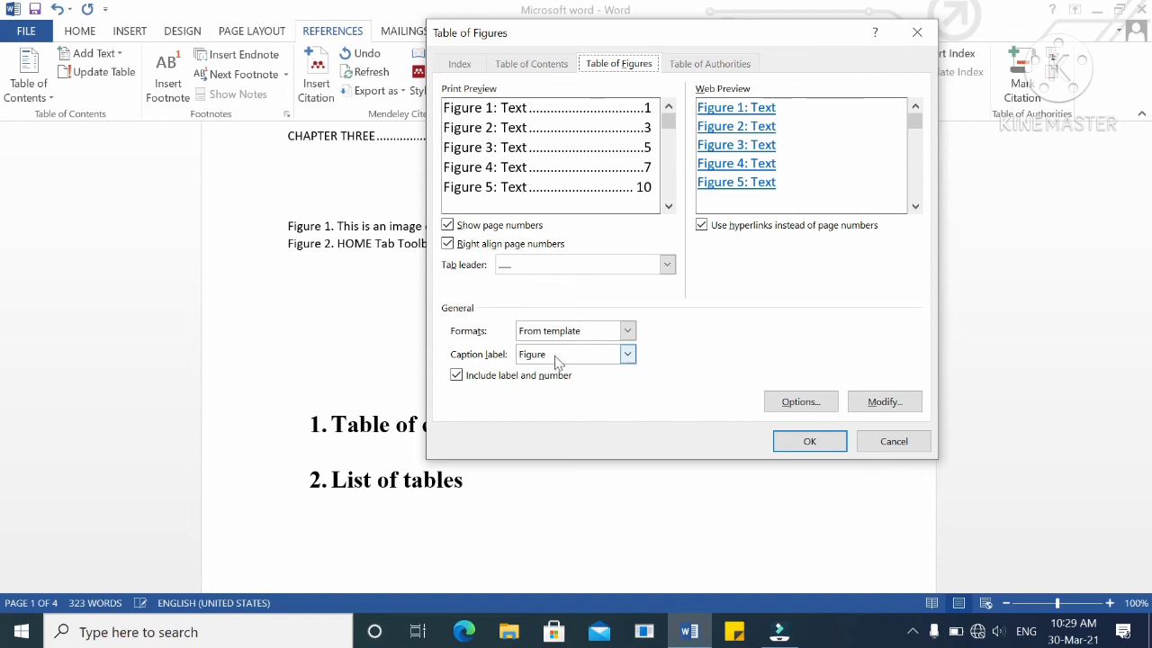
click(629, 355)
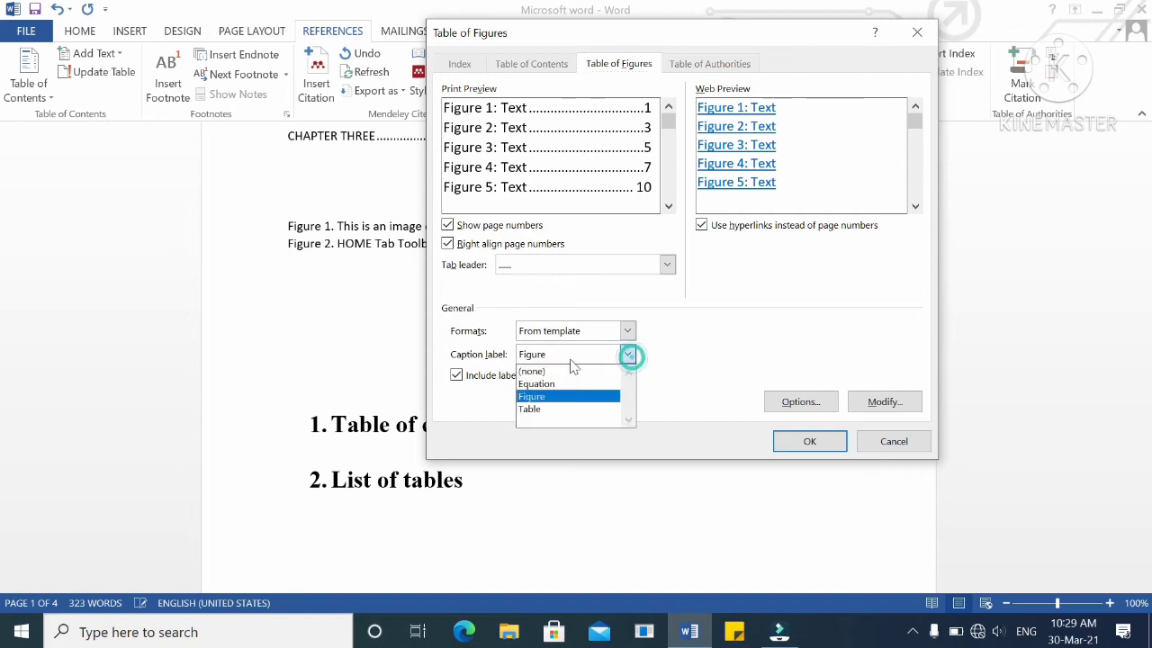
click(546, 411)
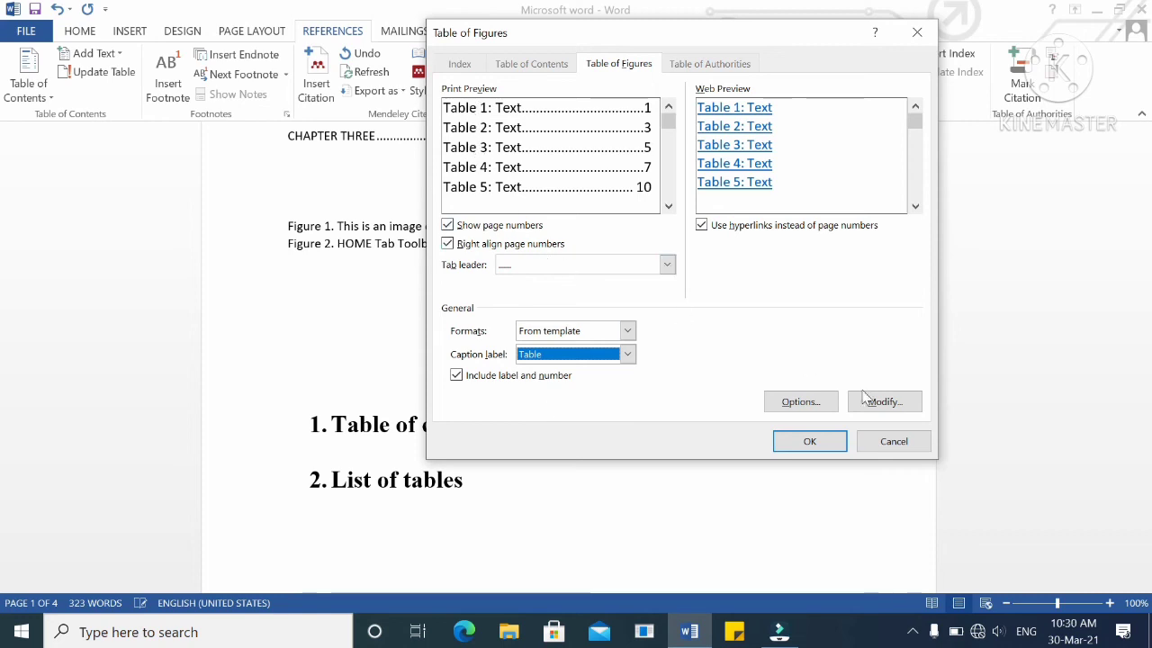
- Build the new table from the List of tables style and insert it without replacing the existing figures list
click(792, 403)
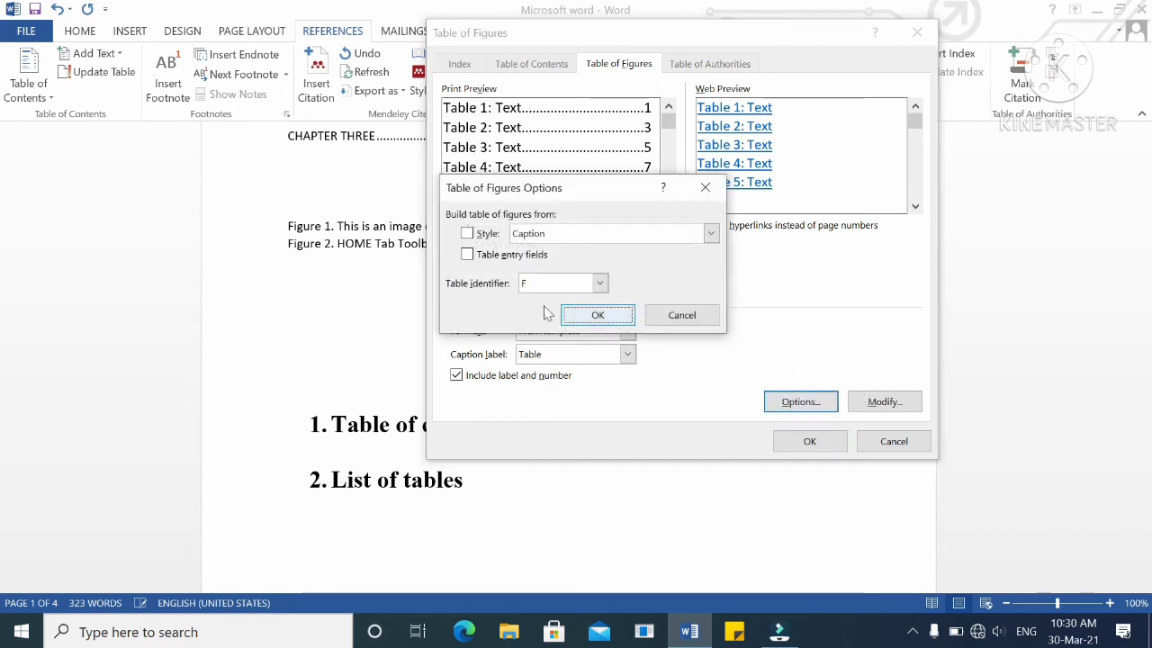
click(468, 234)
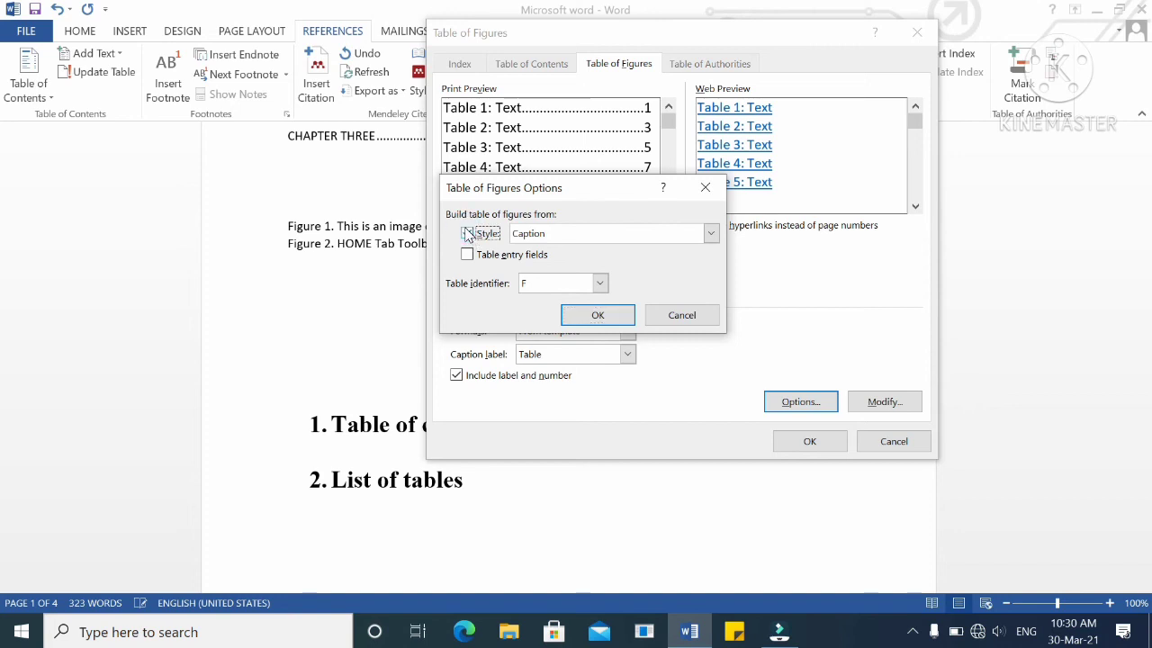
click(712, 235)
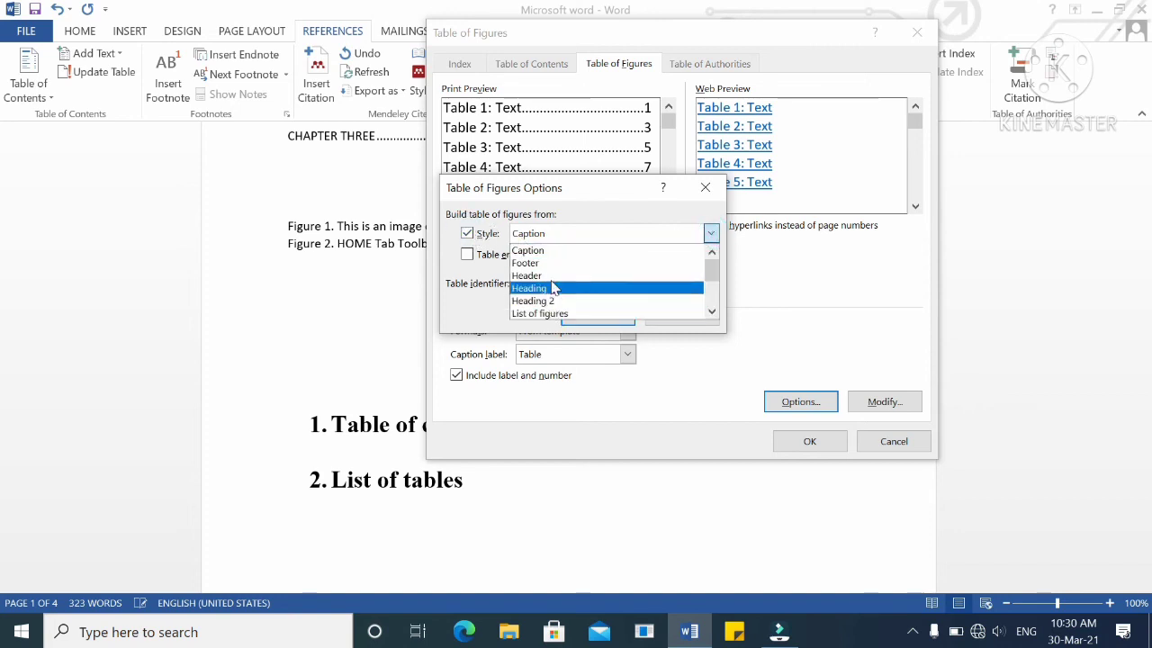
scroll(579, 275, down, 1)
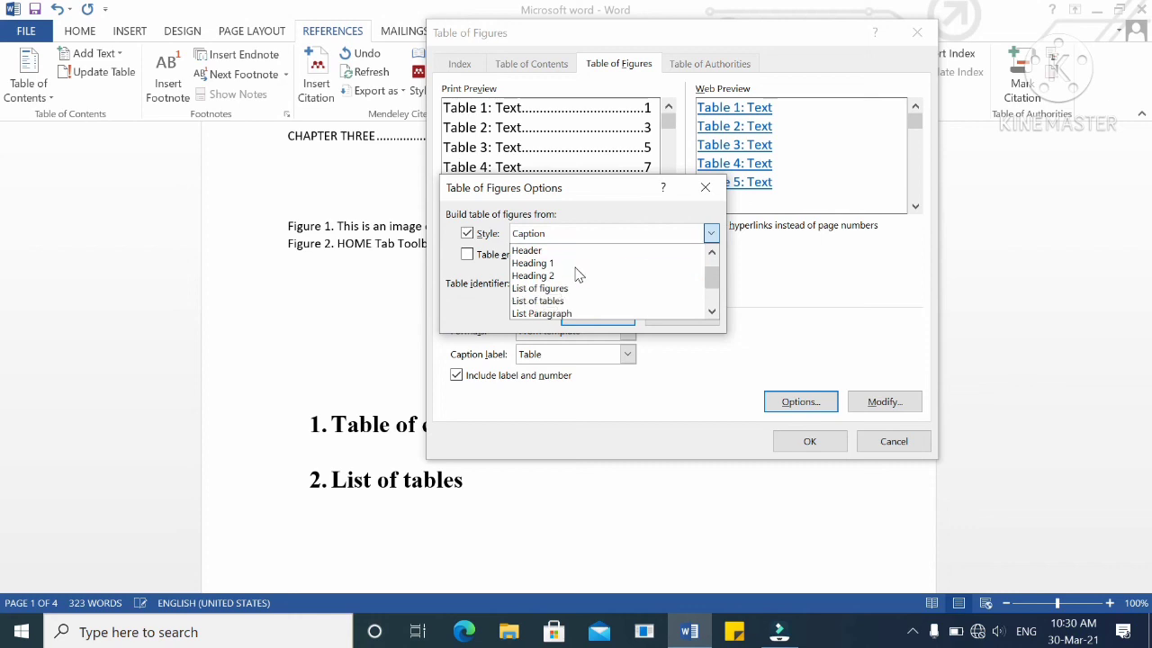
click(543, 303)
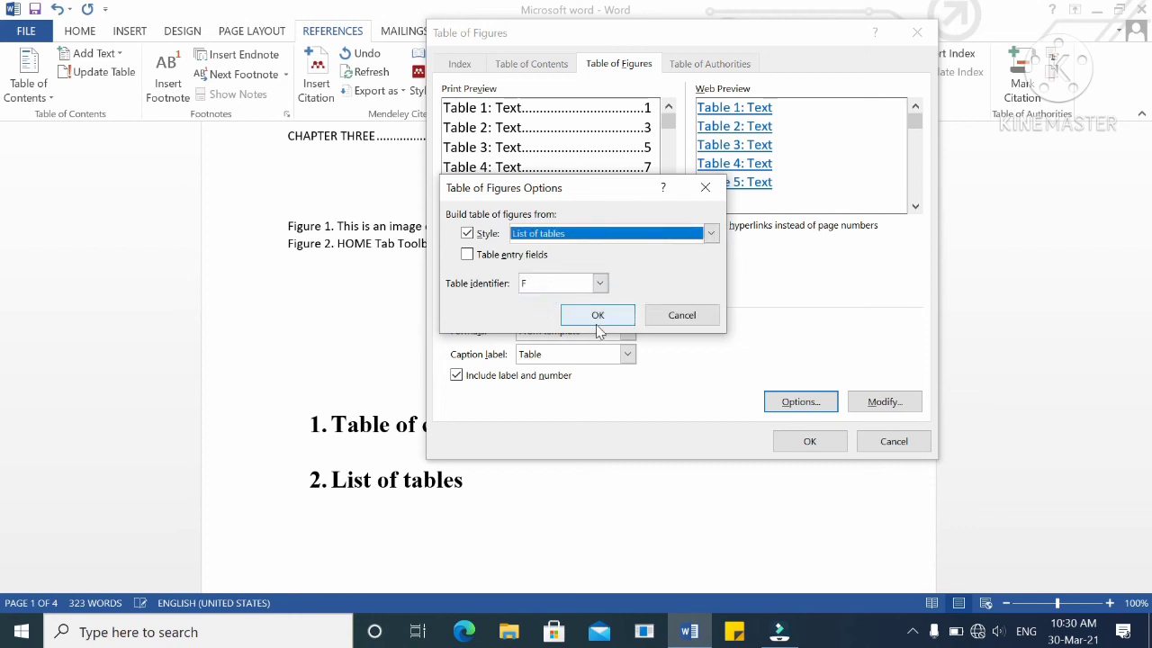
click(596, 317)
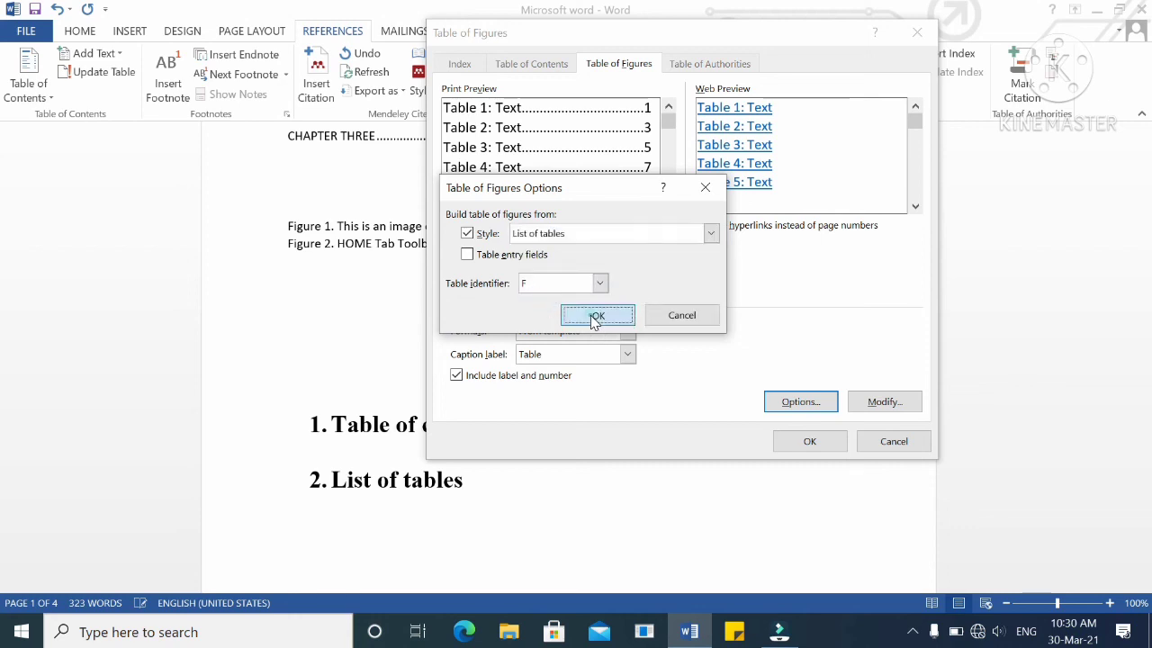
click(801, 443)
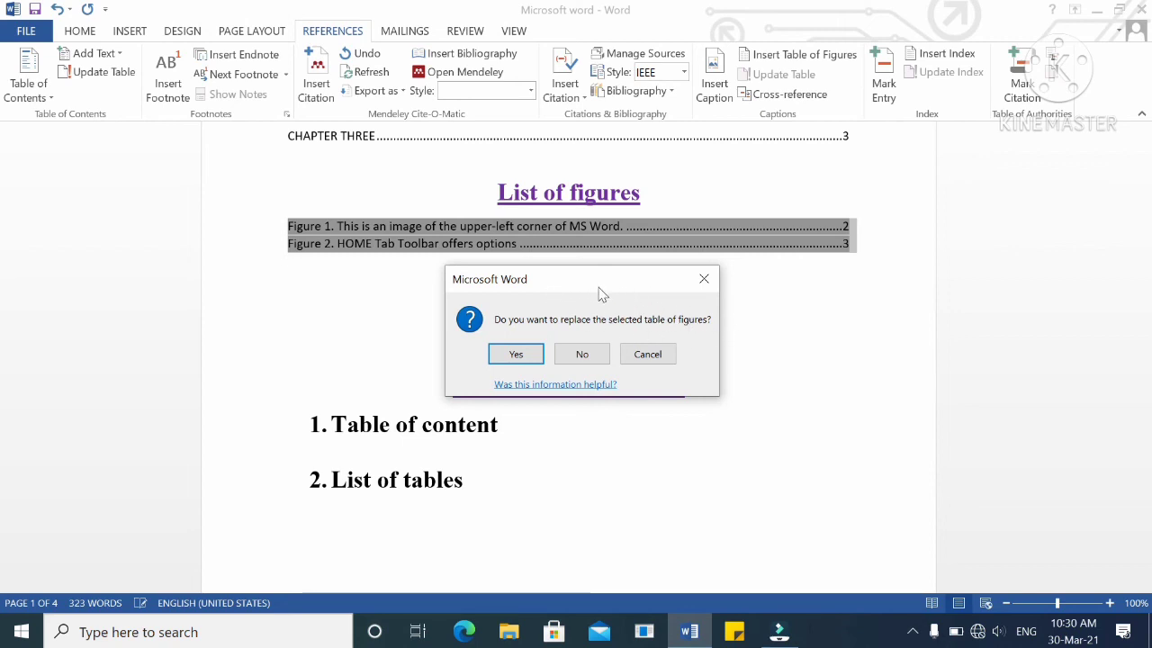
click(579, 353)
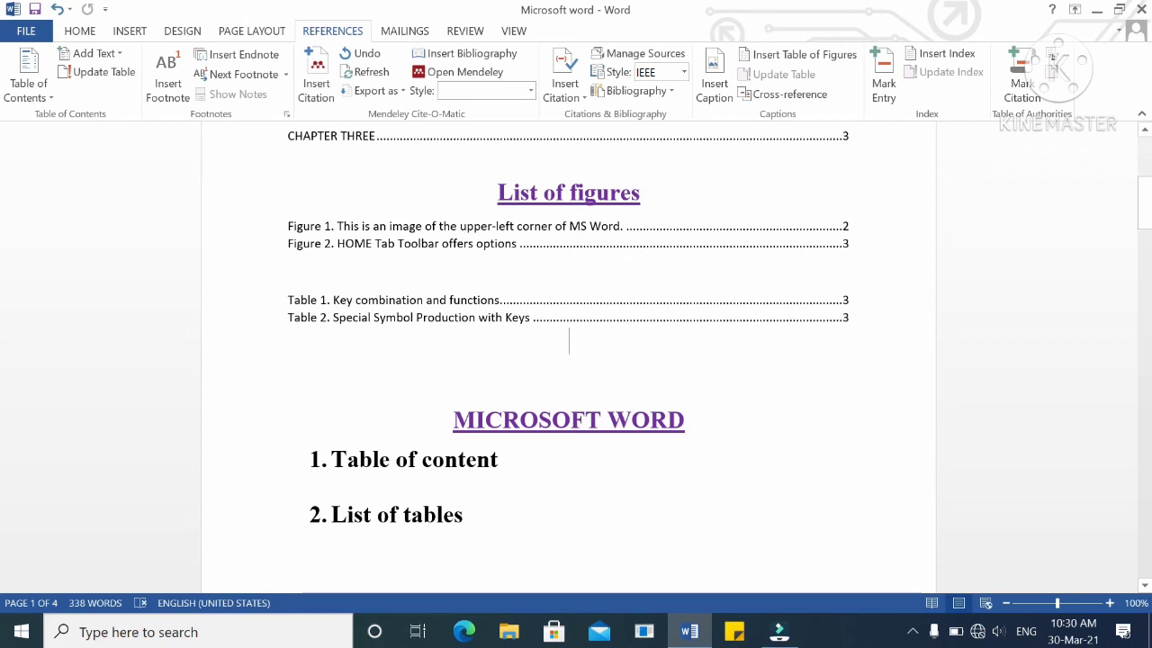
- Add an empty line between the figure and table entries and enter the heading "List of tables" directly above the table entries
click(532, 281)
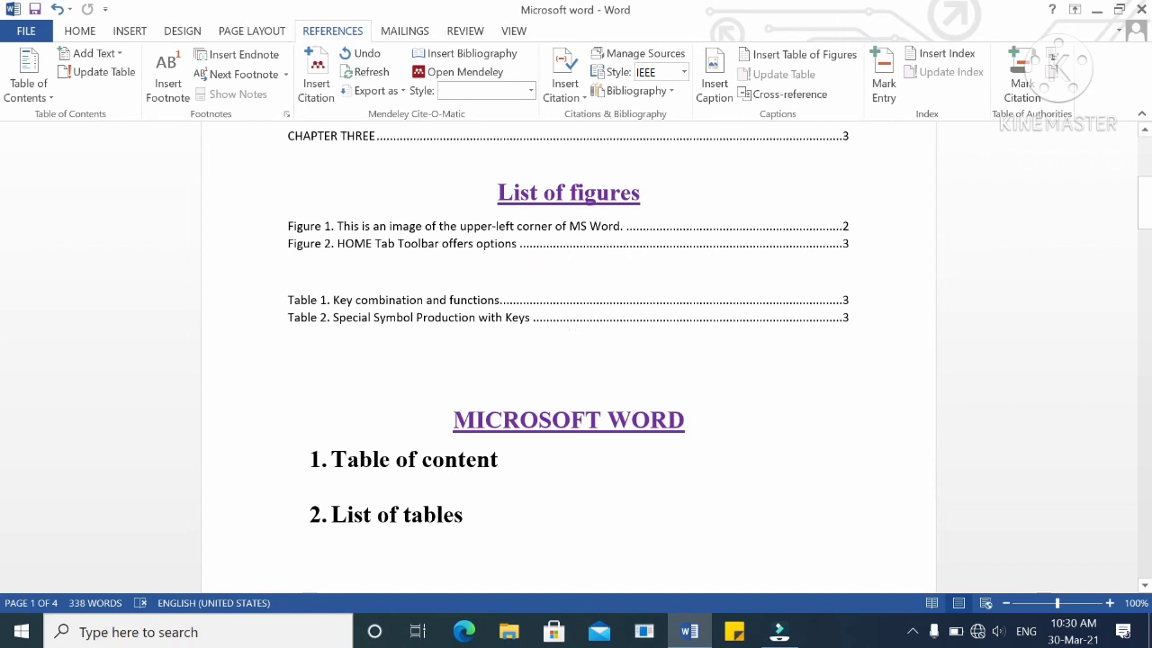
key(Return)
key(Return)
text(Lisy)
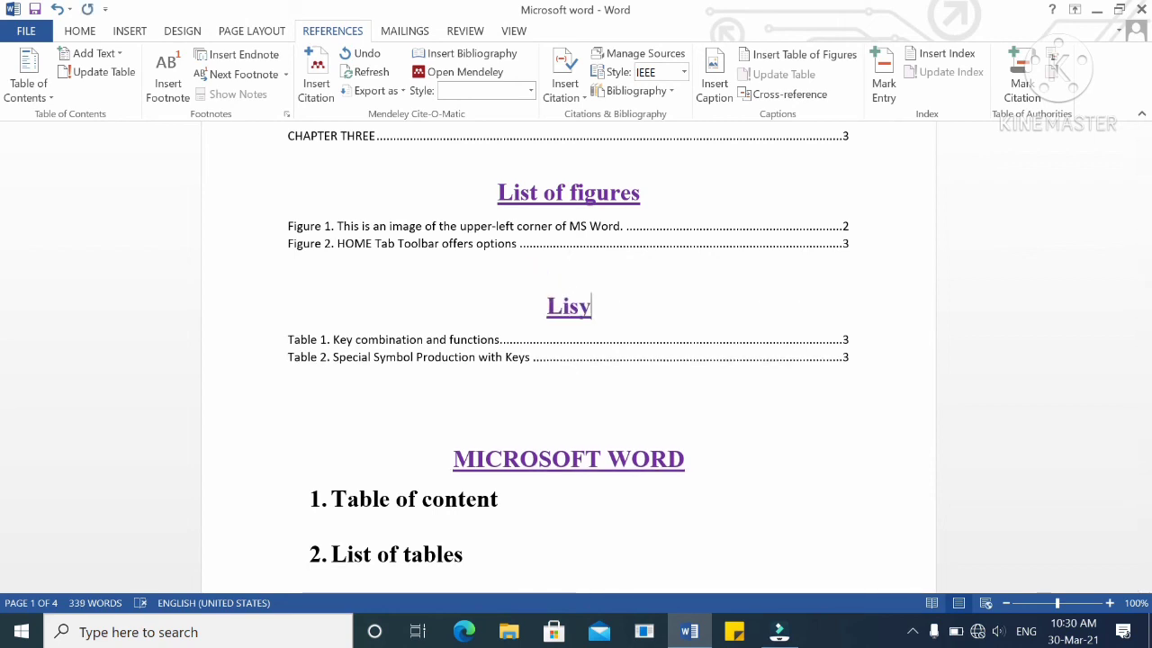
key(BackSpace)
text(t of tables)
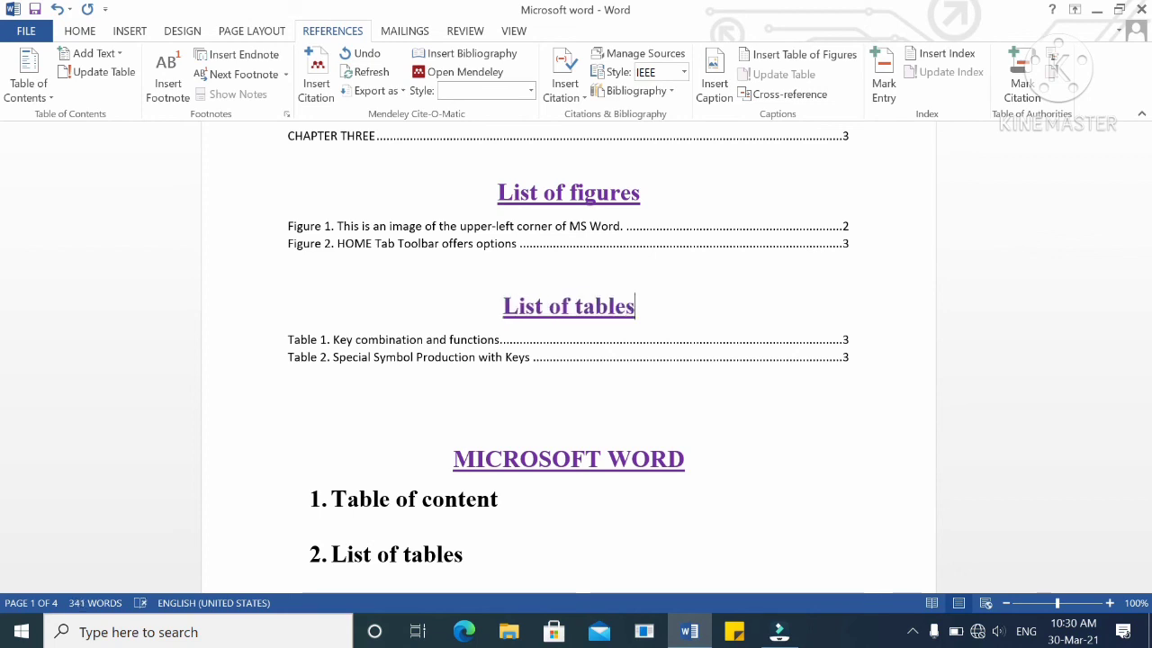
click(524, 410)
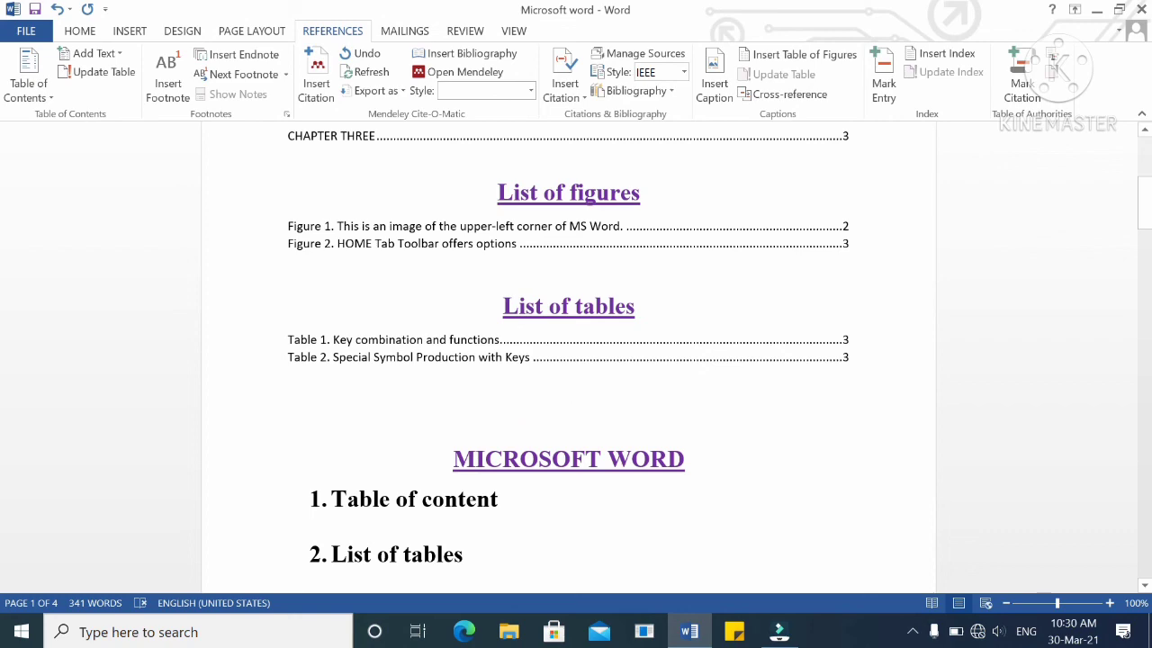
scroll(569, 360, up, 5)
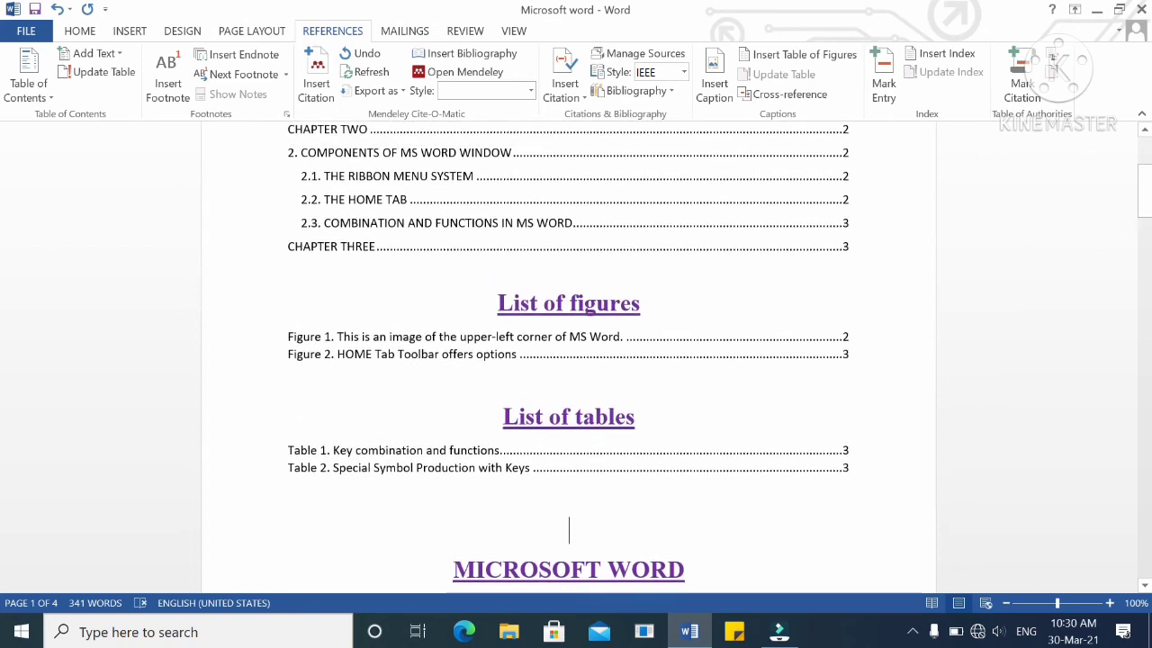
scroll(569, 360, up, 3)
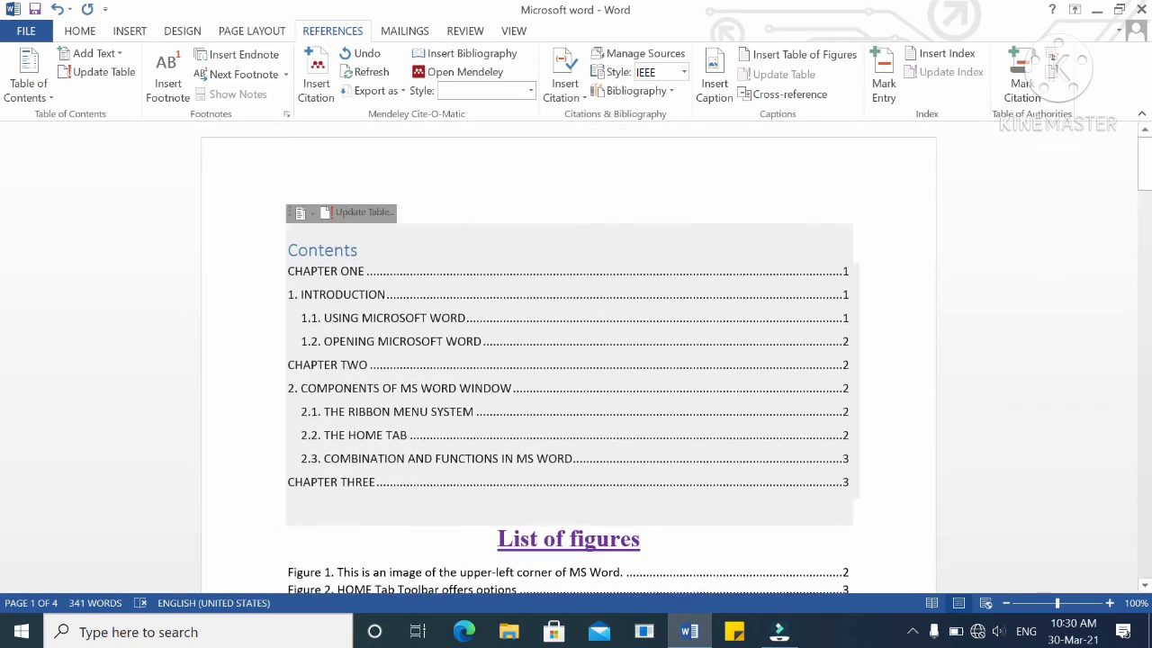
scroll(569, 360, down, 11)
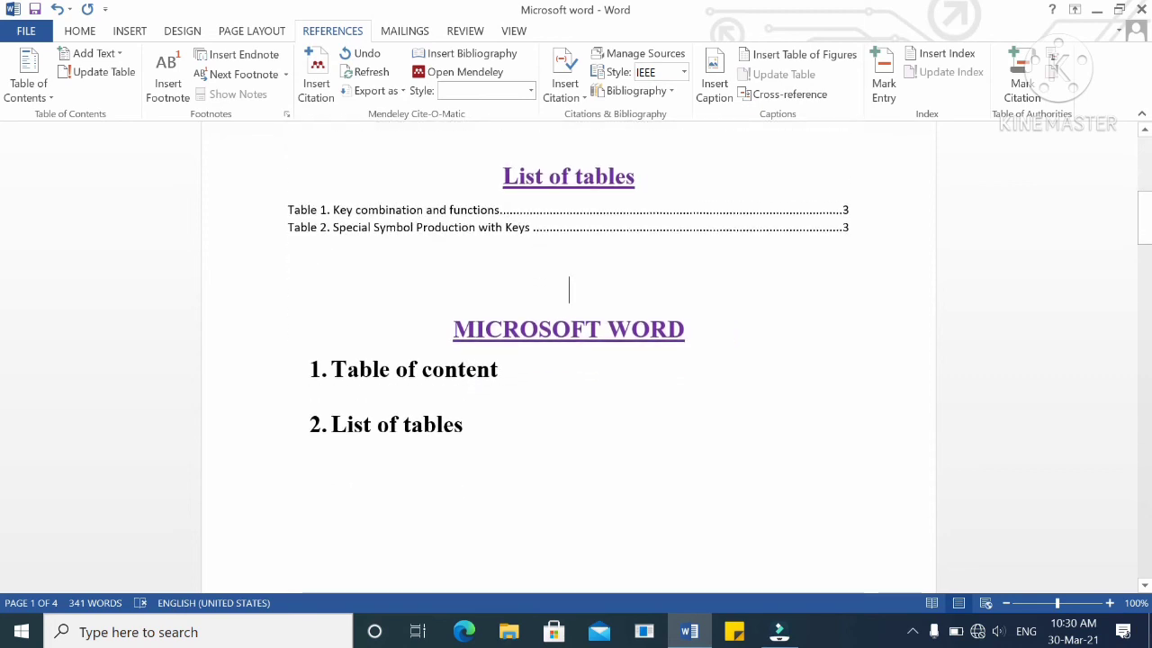
click(501, 210)
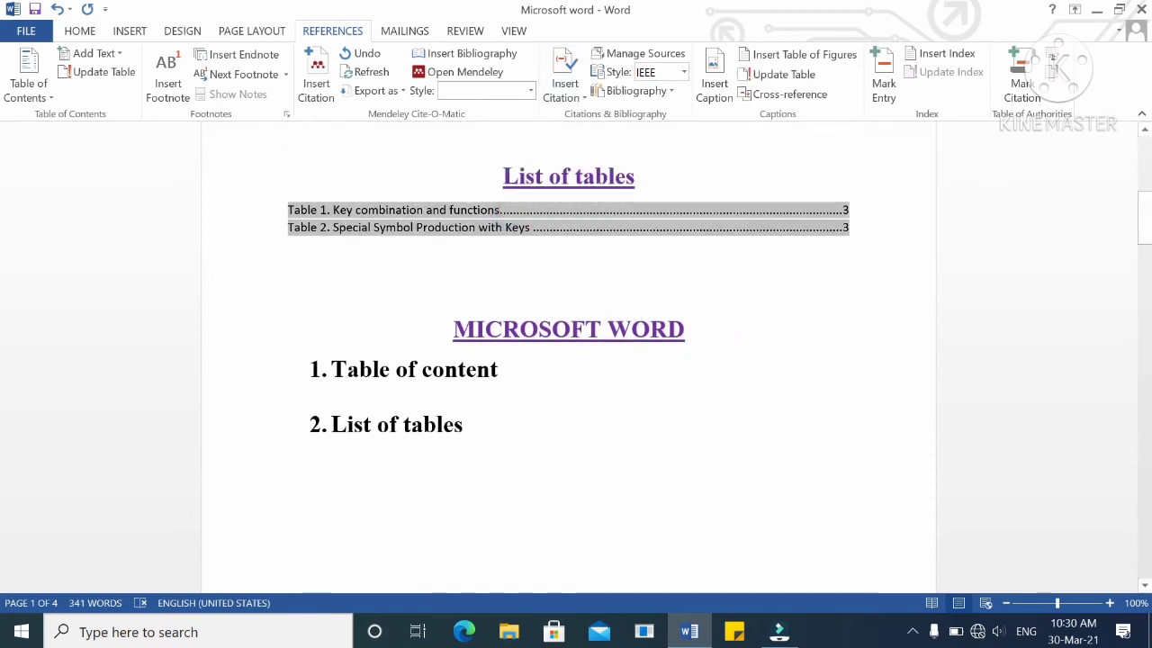
right_click(704, 212)
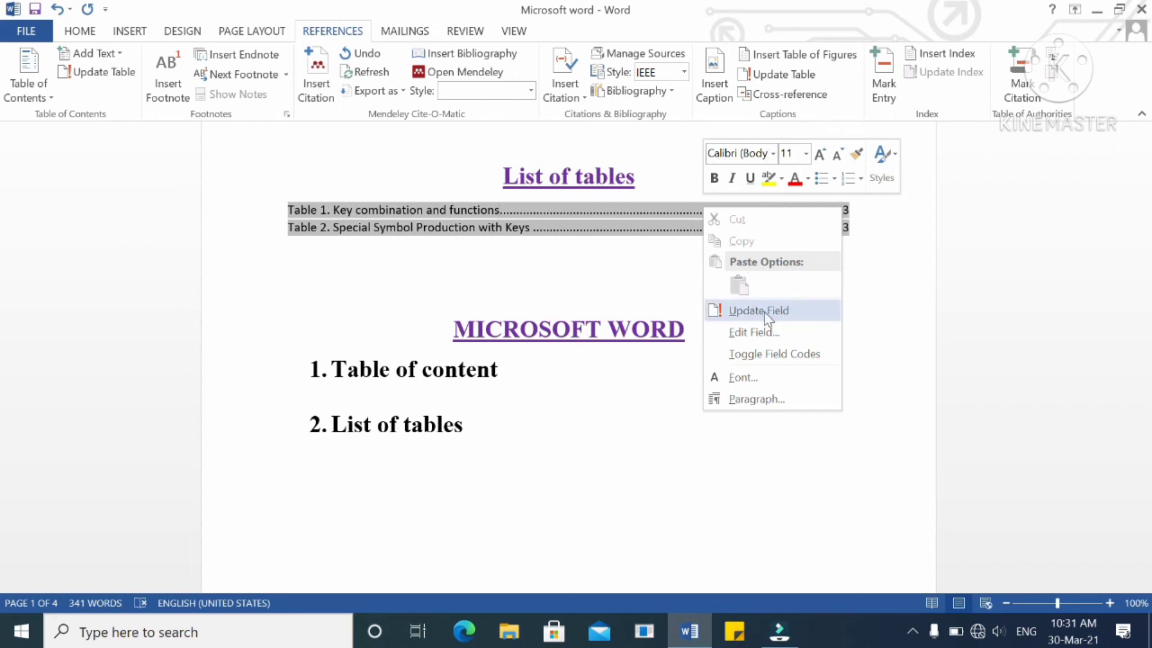
click(789, 311)
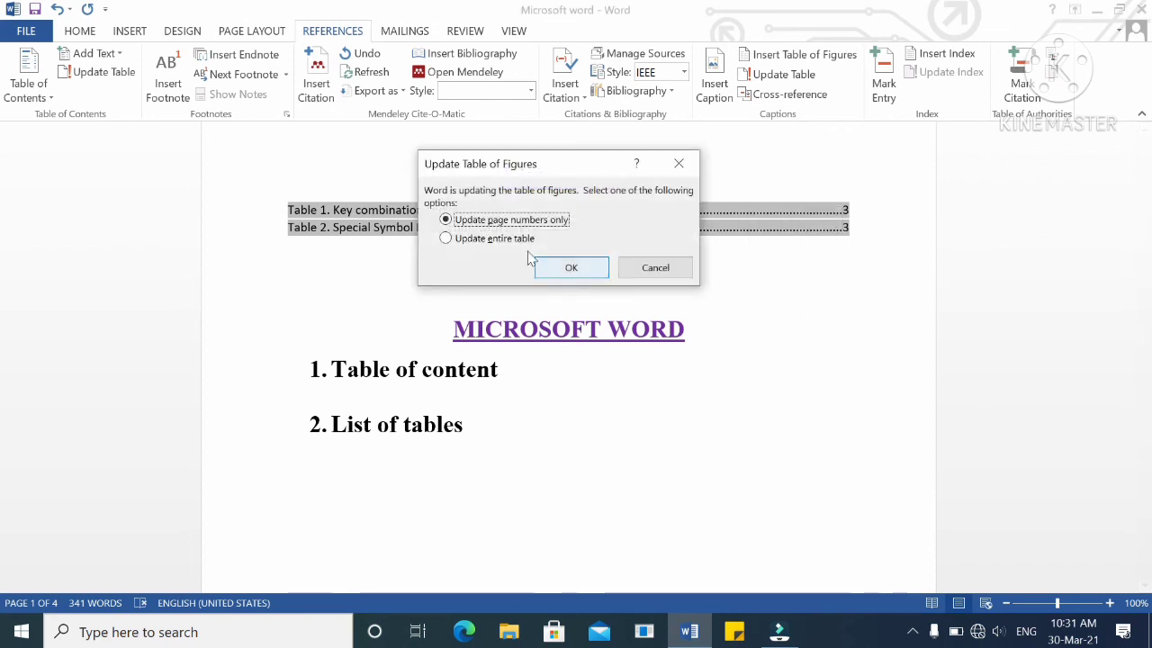
drag(551, 168, 561, 146)
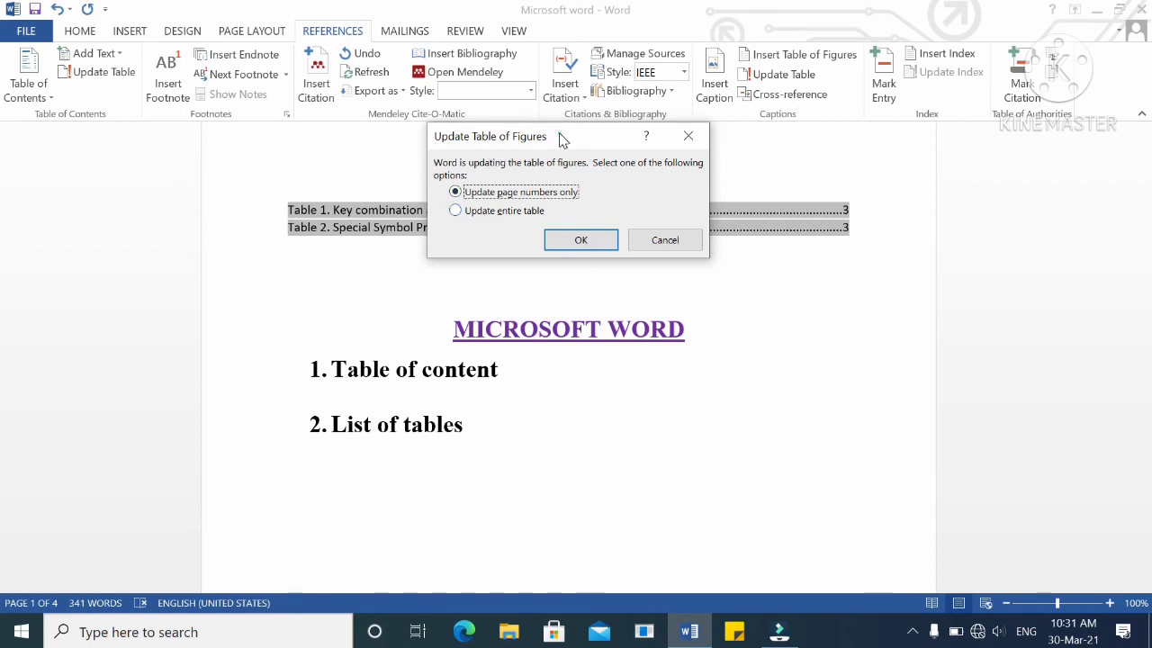
drag(560, 139, 546, 160)
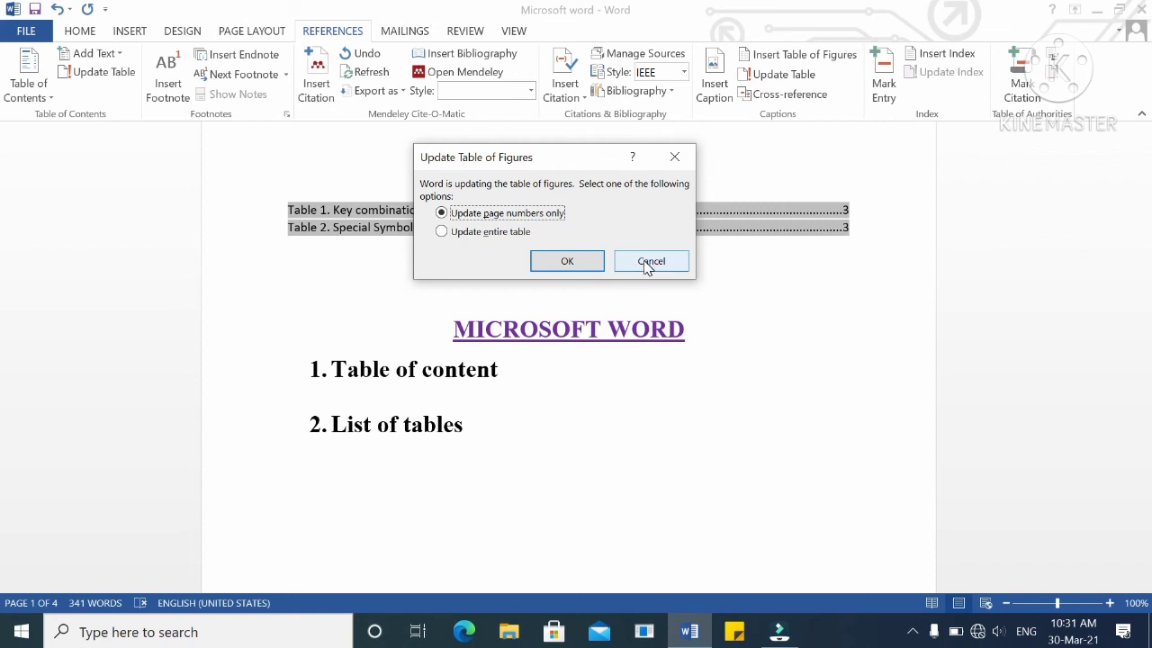
mouse_move(571, 161)
mouse_down()
mouse_move(569, 188)
mouse_move(635, 303)
mouse_move(558, 155)
mouse_up()
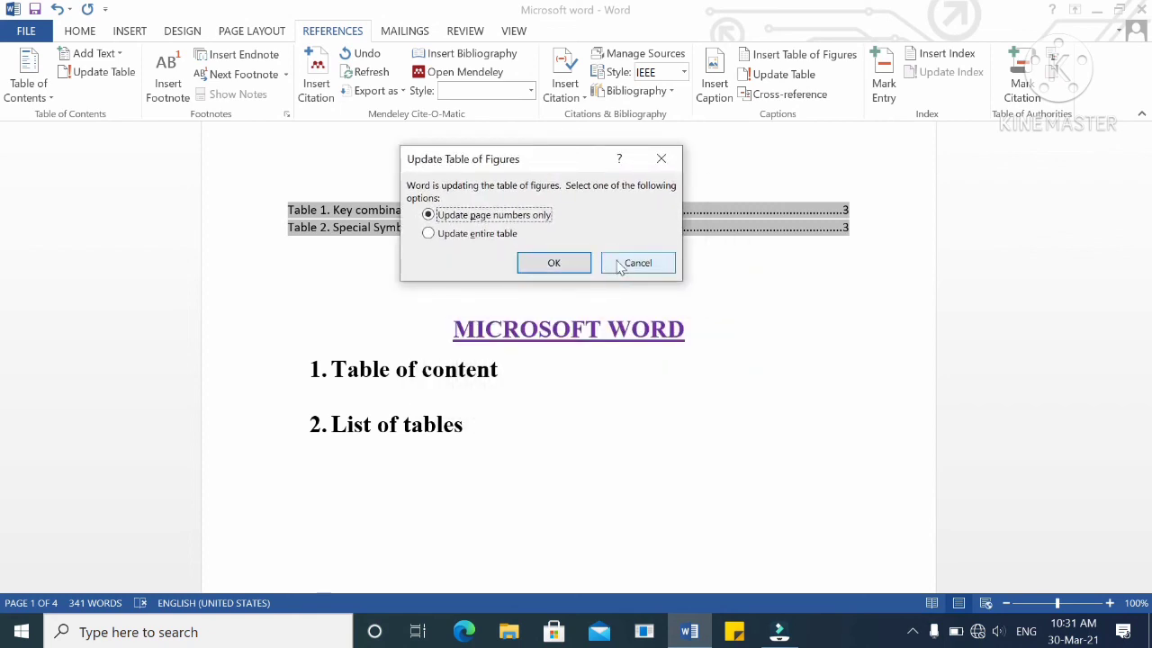
click(639, 262)
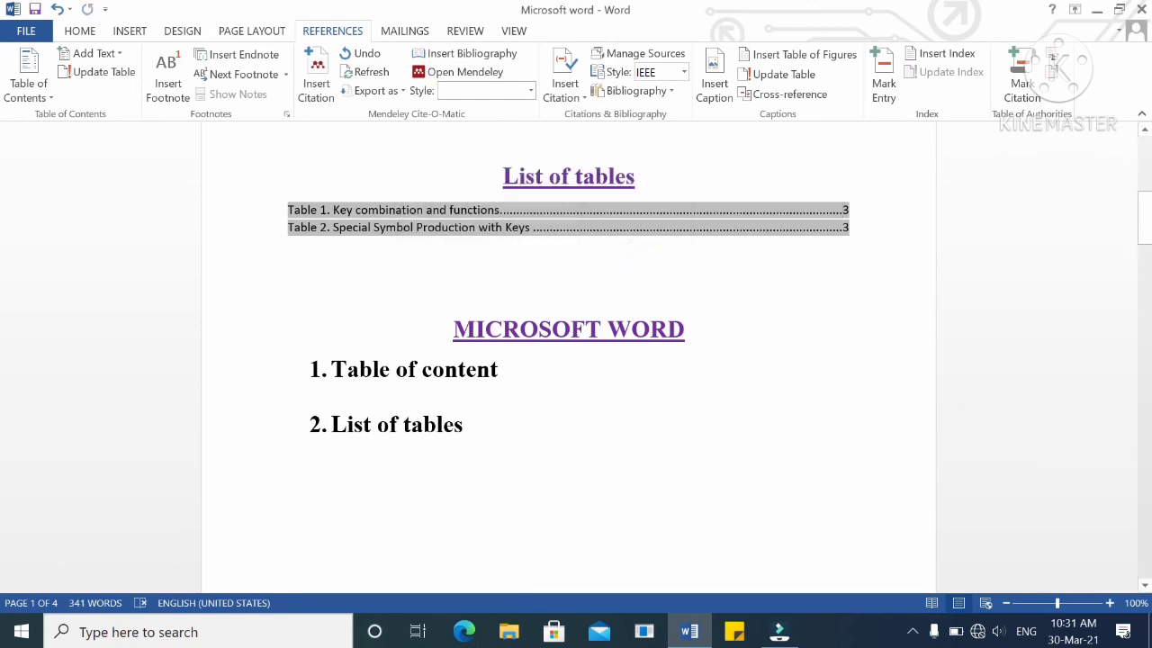
- Review the finished table of contents, list of figures and list of tables on the first page
click(463, 269)
scroll(569, 360, up, 8)
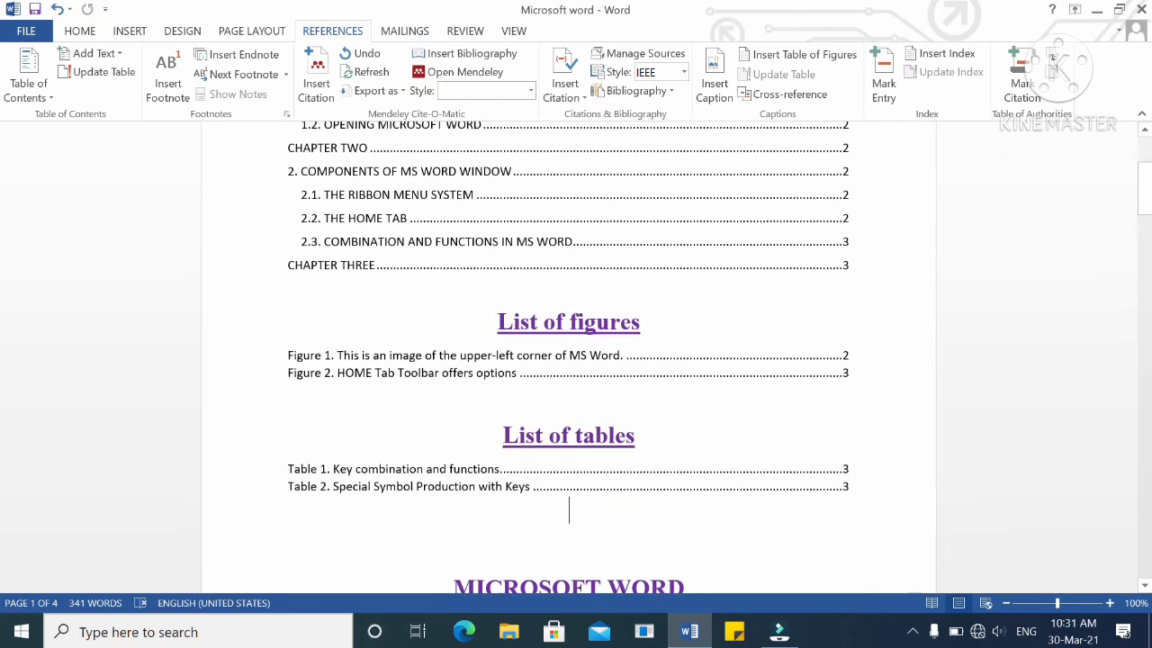
scroll(569, 360, down, 2)
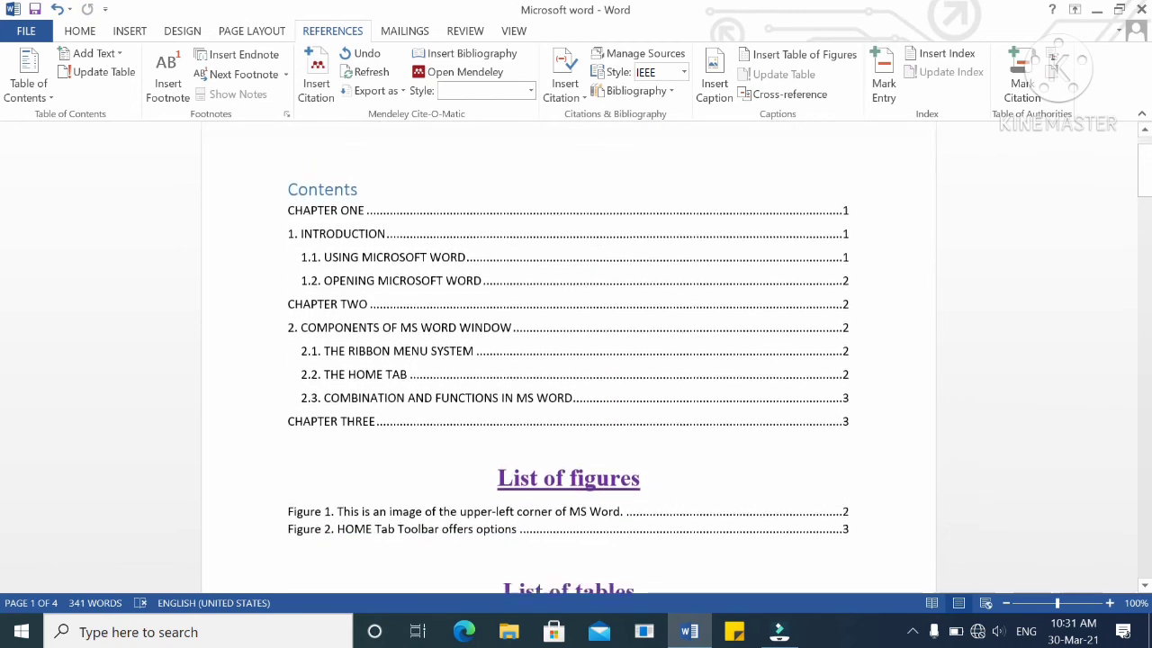
scroll(569, 360, up, 2)
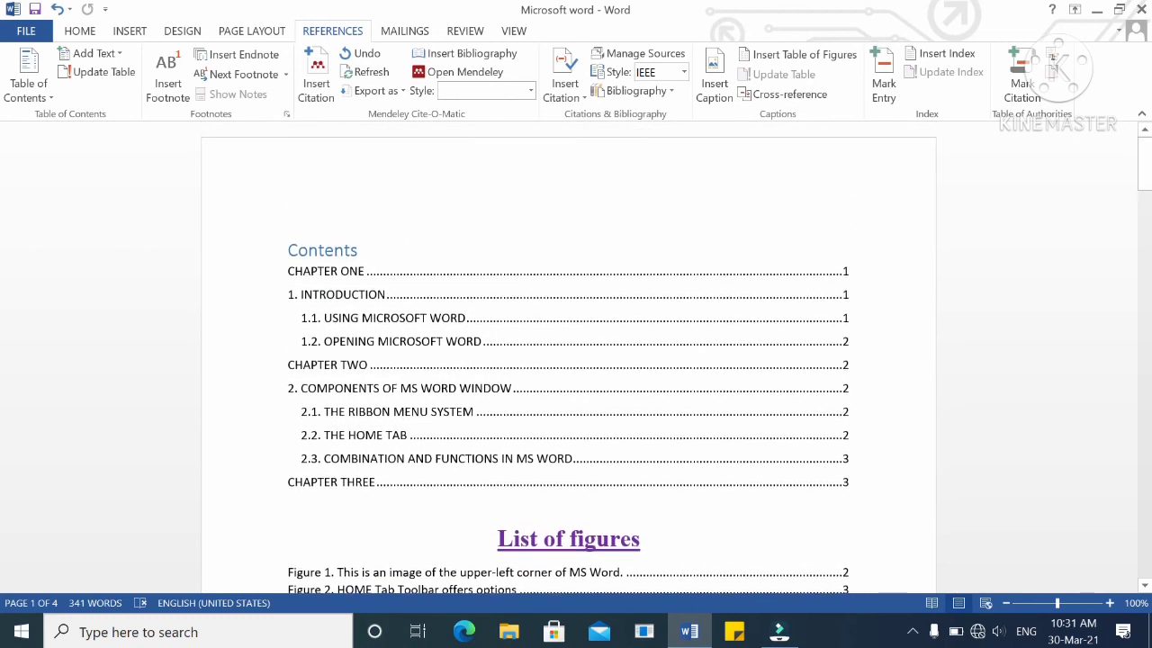
scroll(569, 360, down, 4)
scroll(569, 360, down, 8)
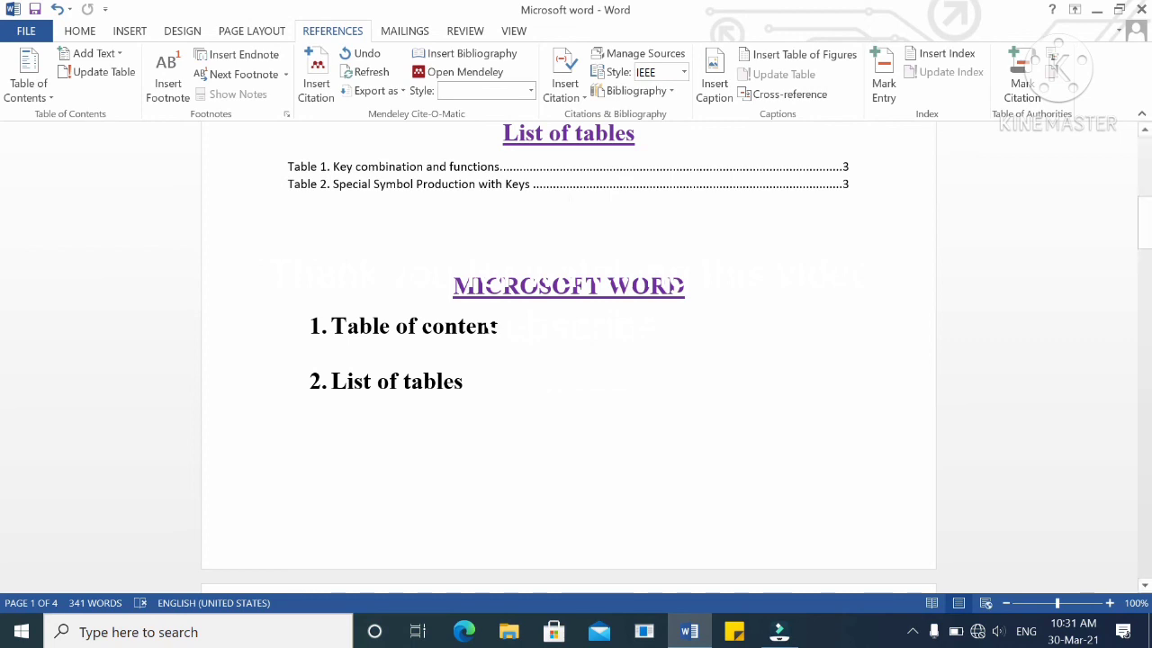
scroll(496, 326, down, 3)
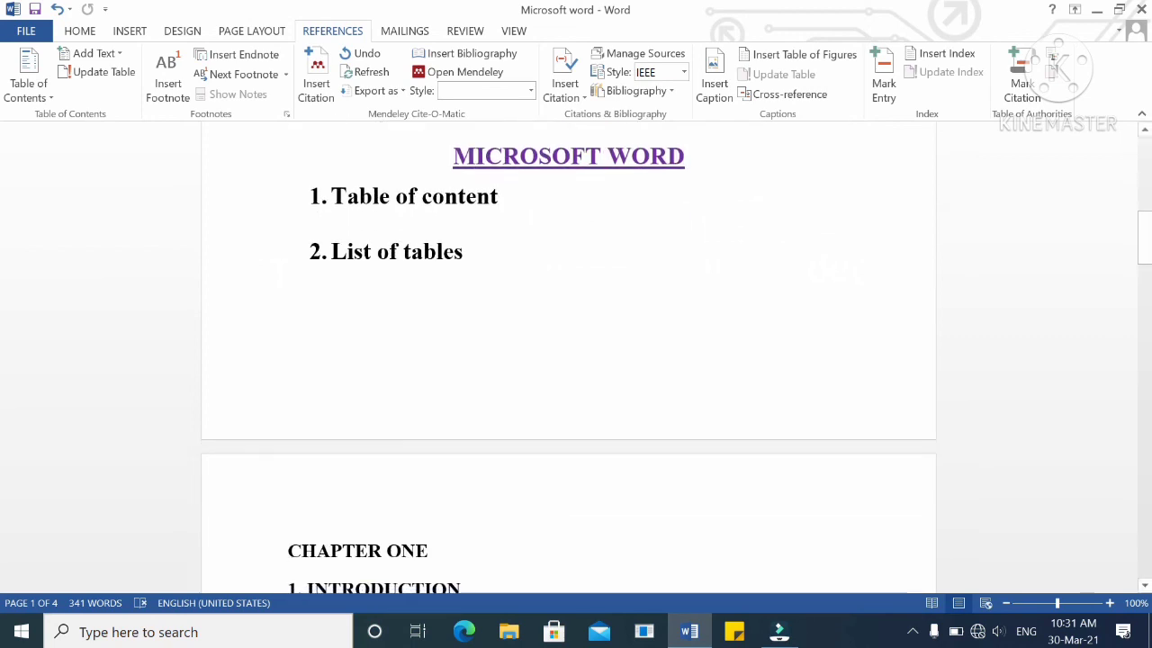